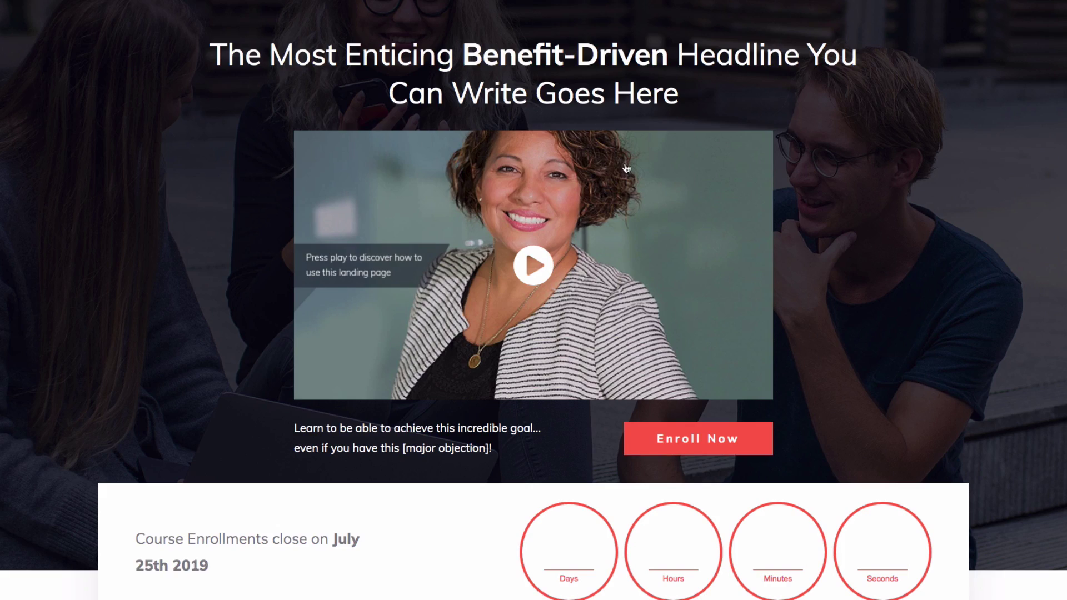
Scroll through the sales page's headline, countdown, offer bar and benefits sections.
scroll(625, 169, "down", 20)
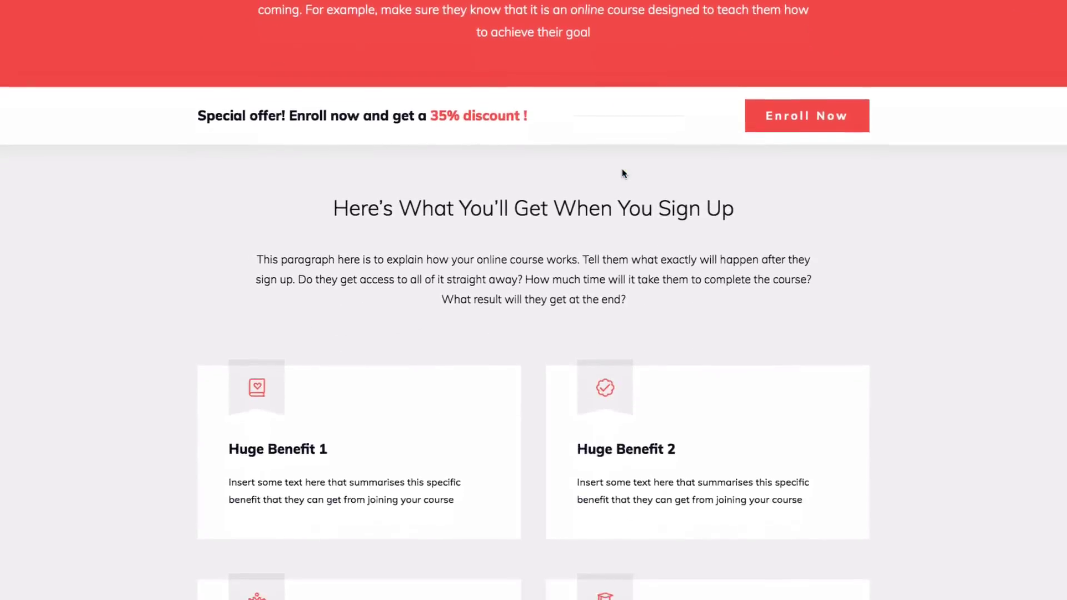
scroll(623, 173, "down", 10)
scroll(622, 172, "up", 20)
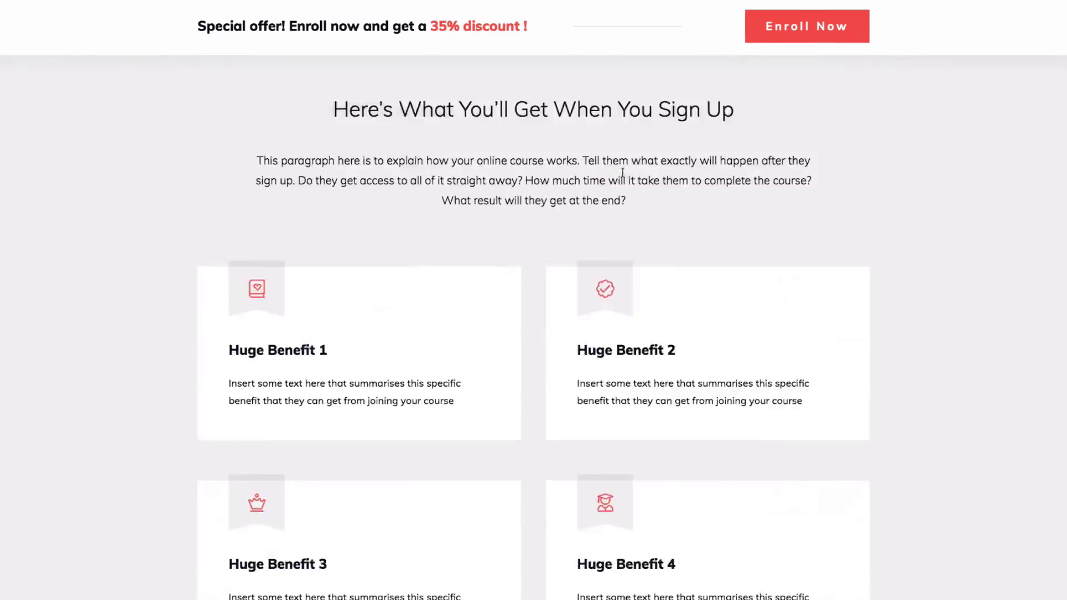
scroll(621, 178, "up", 7)
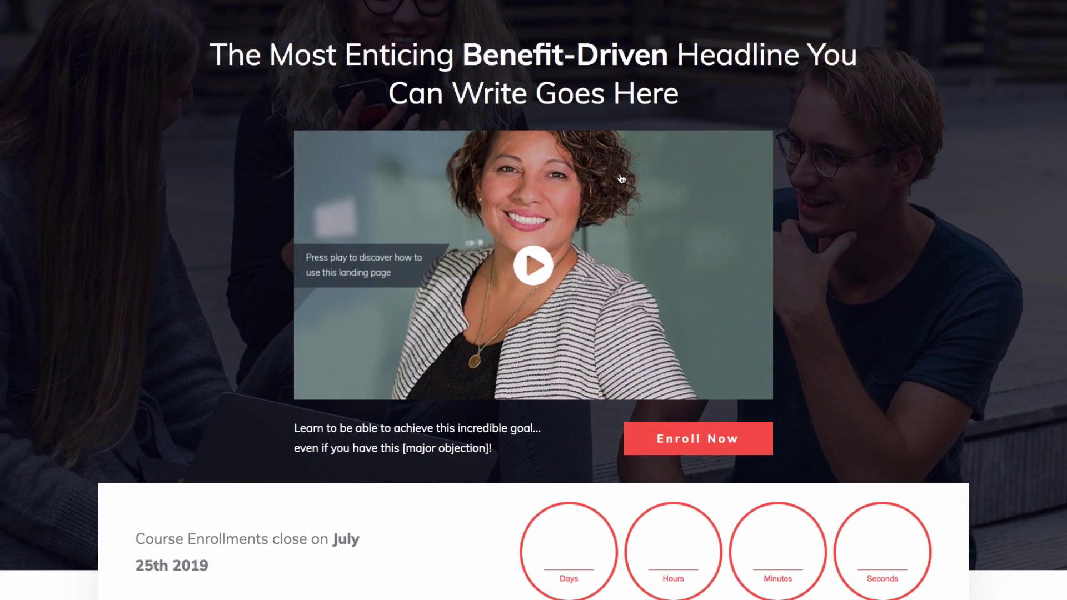
scroll(605, 118, "down", 5)
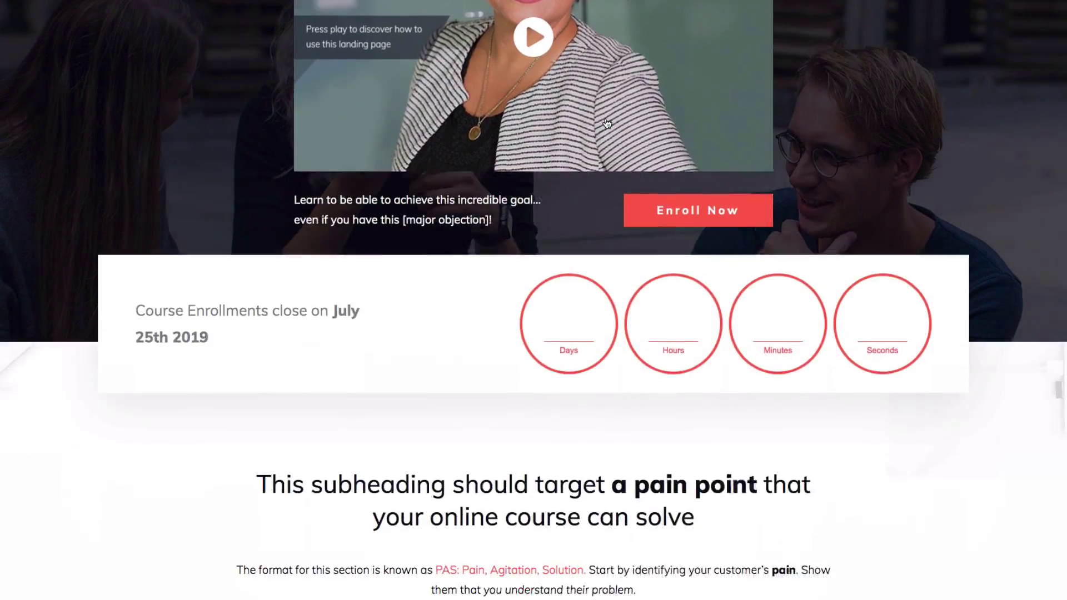
scroll(607, 122, "up", 6)
scroll(607, 124, "down", 10)
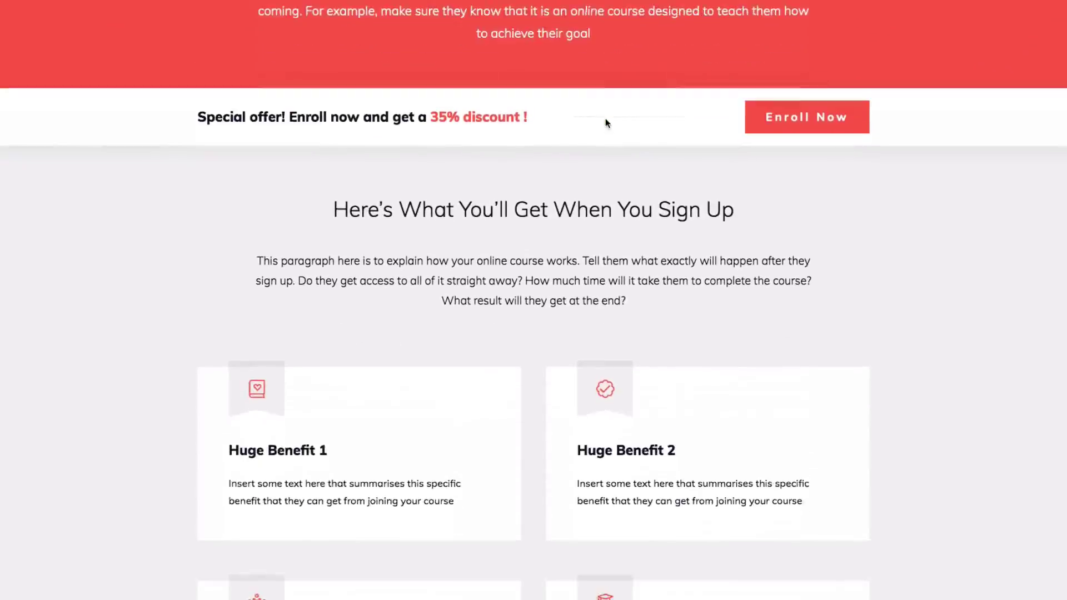
scroll(605, 122, "down", 6)
scroll(612, 127, "up", 12)
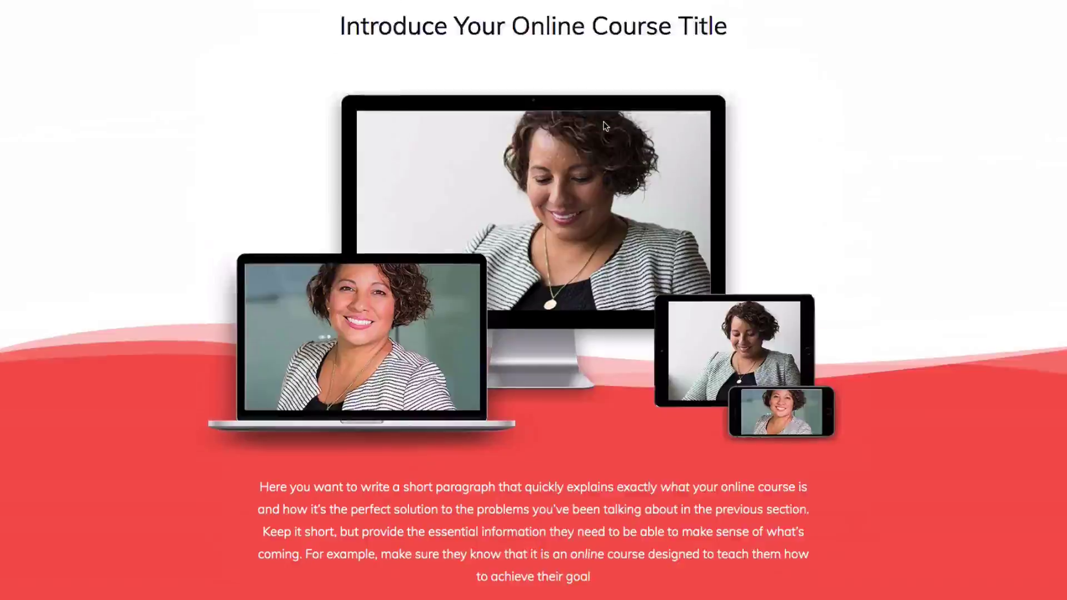
scroll(595, 134, "up", 4)
scroll(590, 132, "down", 1)
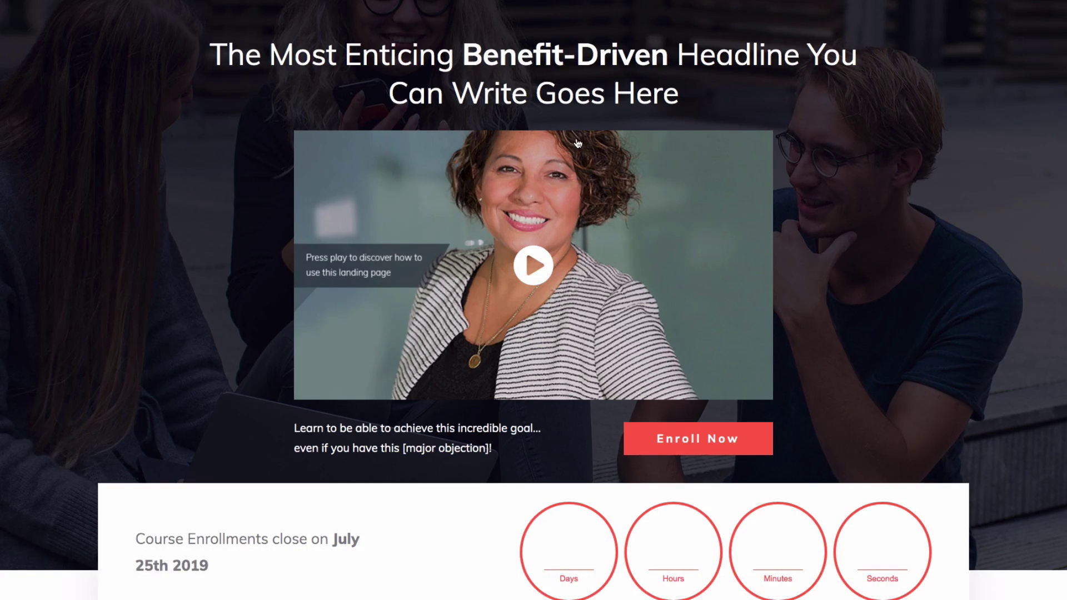
scroll(577, 144, "down", 10)
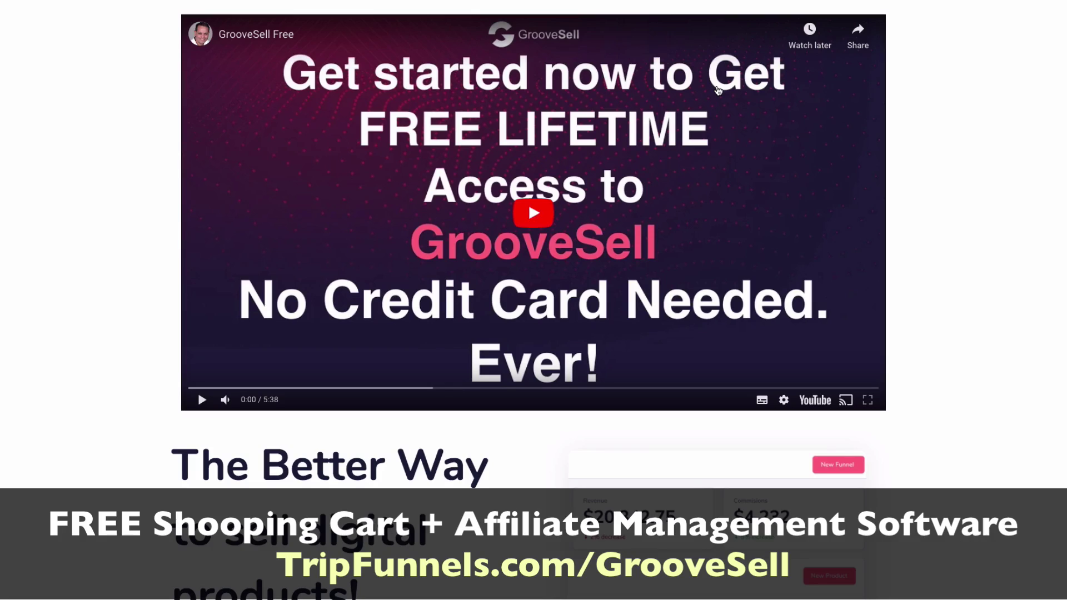
scroll(434, 34, "up", 6)
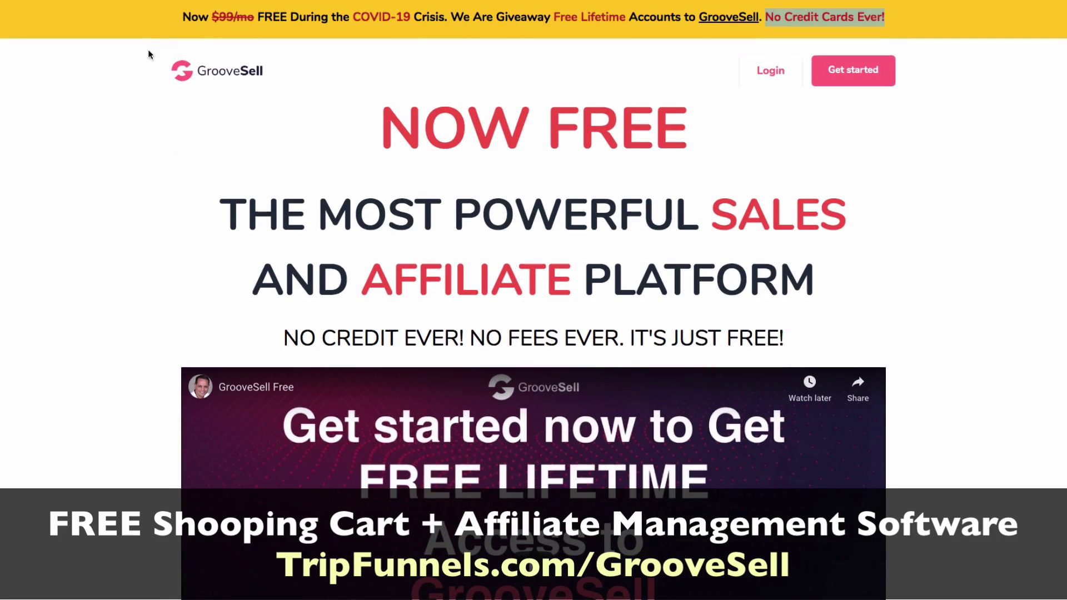
left_click_drag(257, 16, 409, 12)
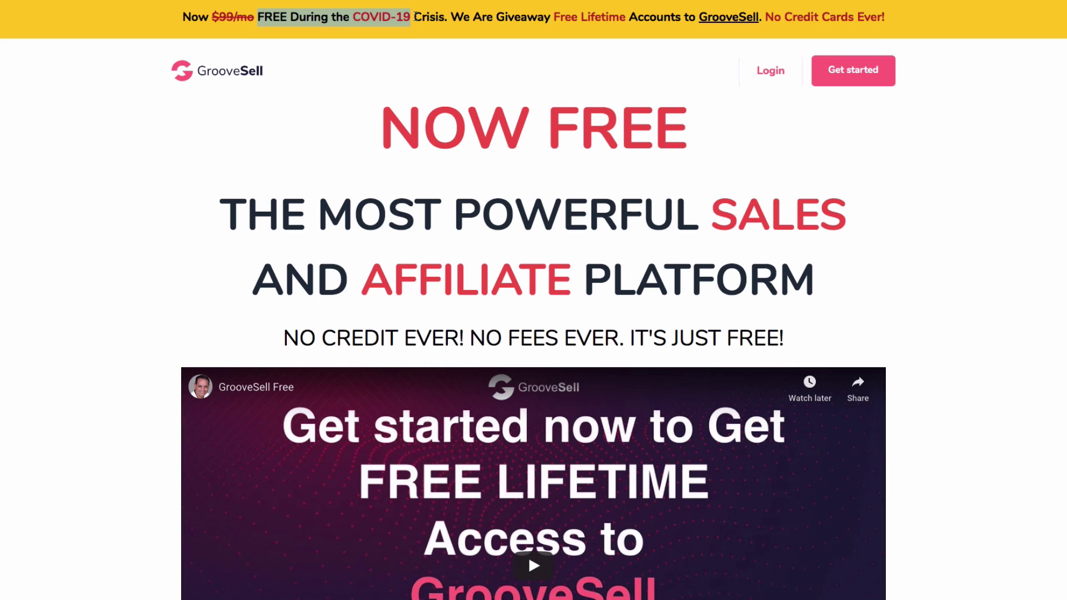
scroll(444, 55, "down", 1)
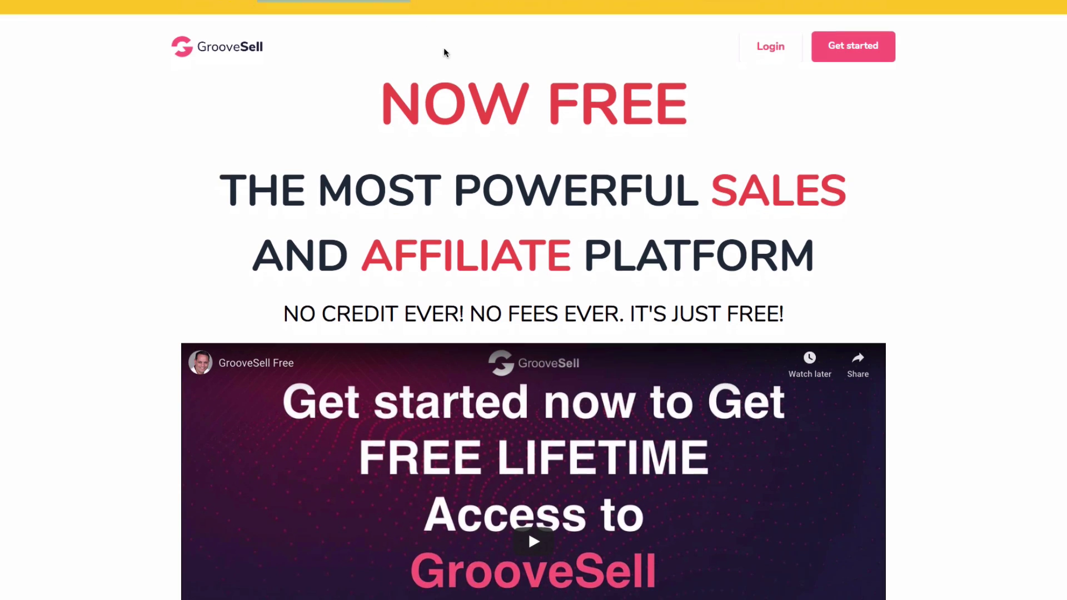
scroll(547, 161, "up", 1)
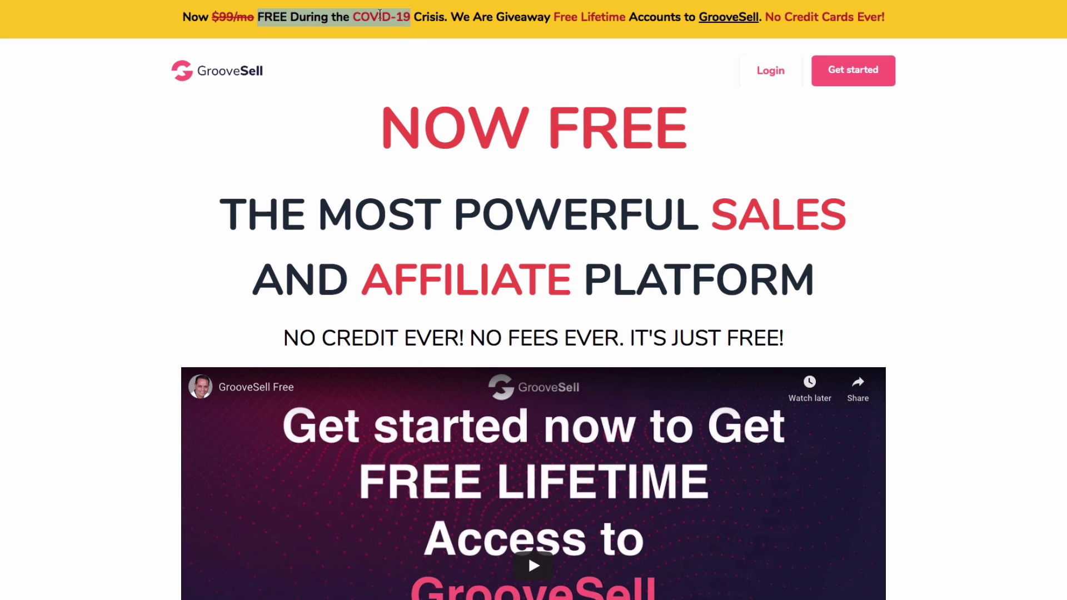
left_click(398, 22)
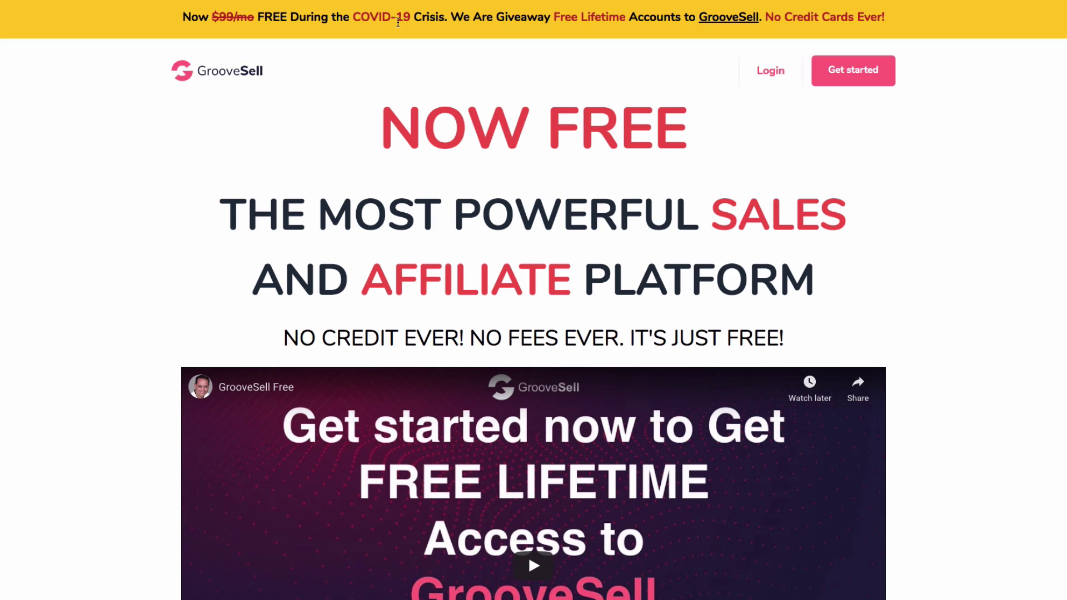
Skip the promo video to 0:49, play and pause it, and dismiss the More videos suggestions.
scroll(398, 23, "down", 5)
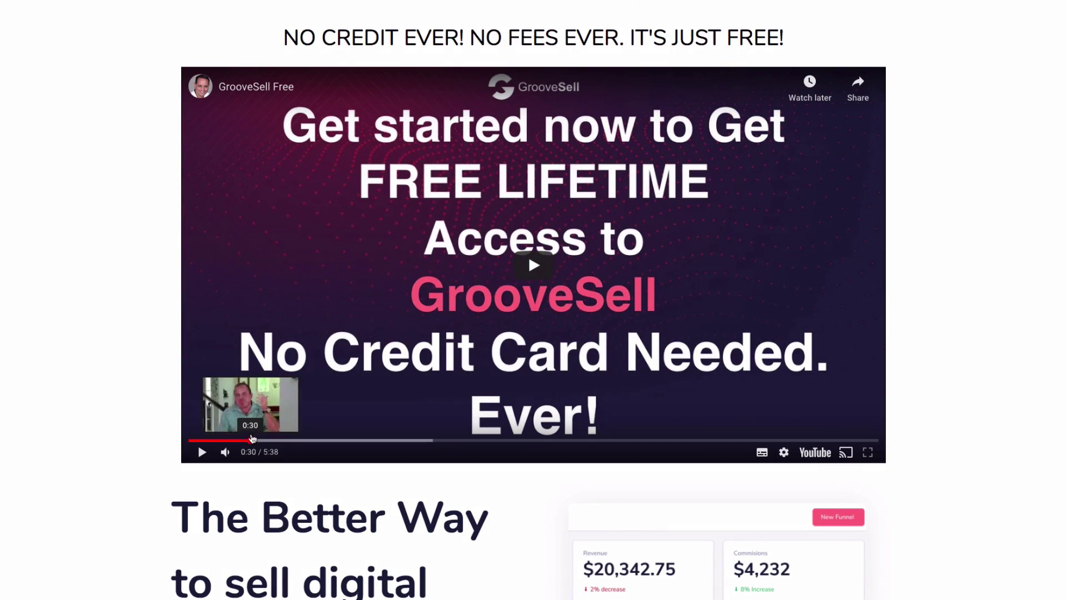
left_click(288, 440)
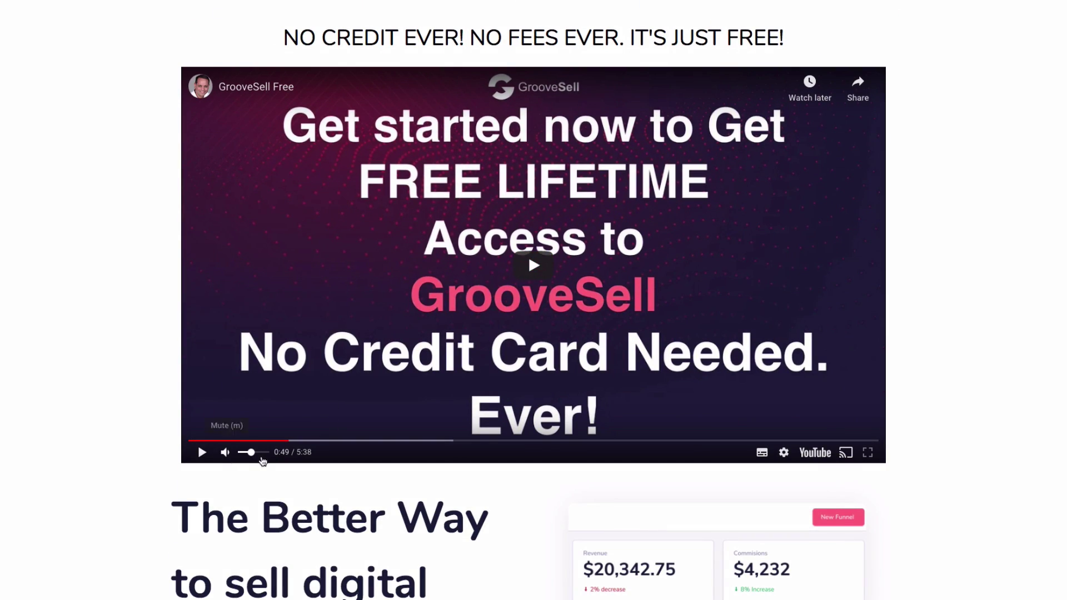
left_click(203, 452)
left_click(205, 454)
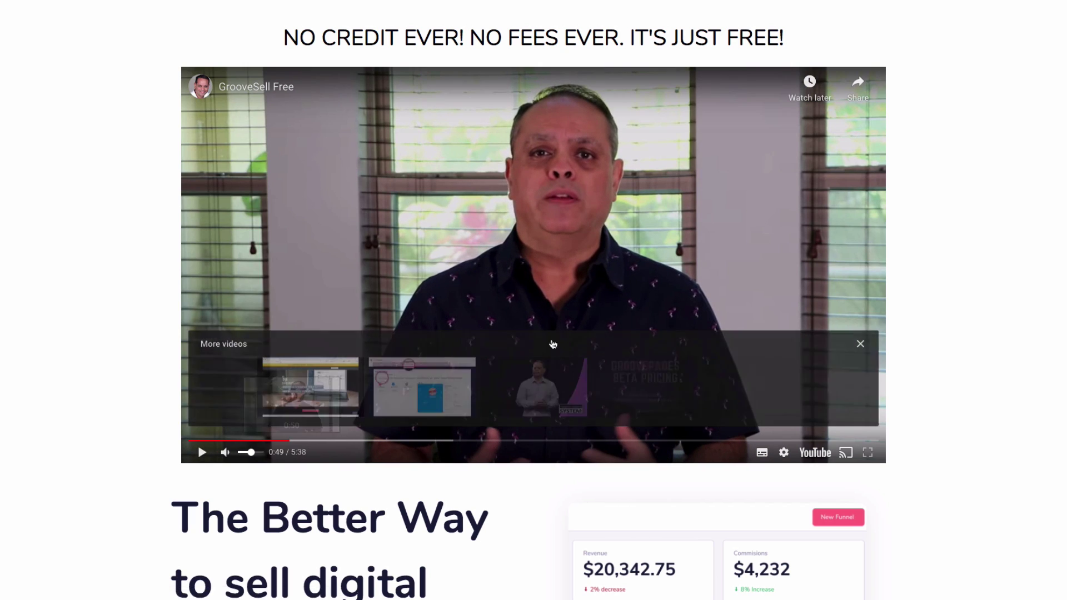
left_click(861, 343)
scroll(876, 355, "down", 15)
scroll(870, 356, "up", 20)
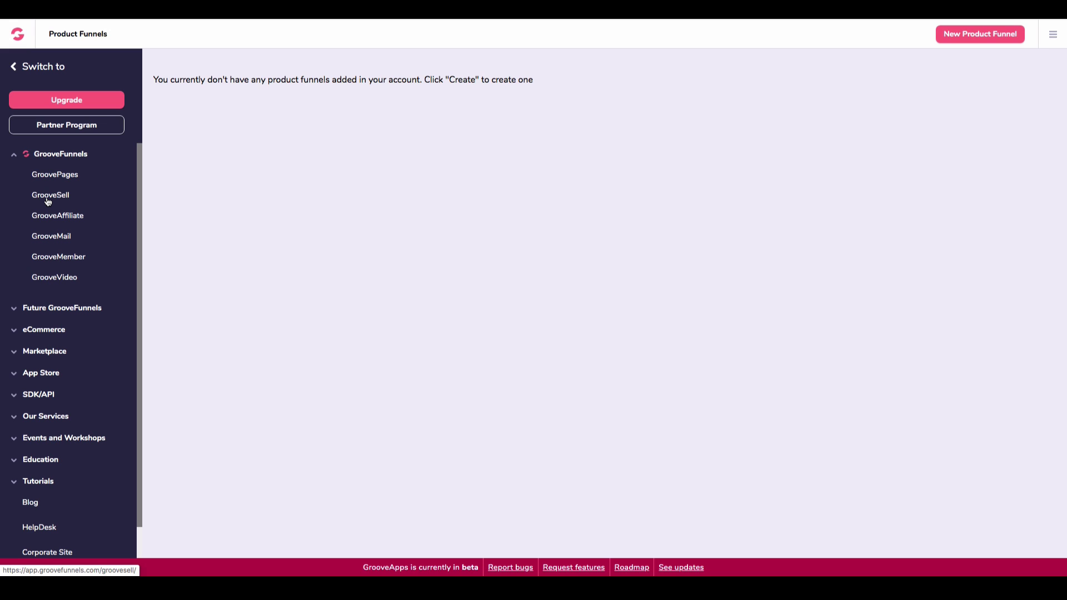
Open the GrooveSell app and go to Funnels > Product Funnels.
left_click_drag(57, 196, 56, 216)
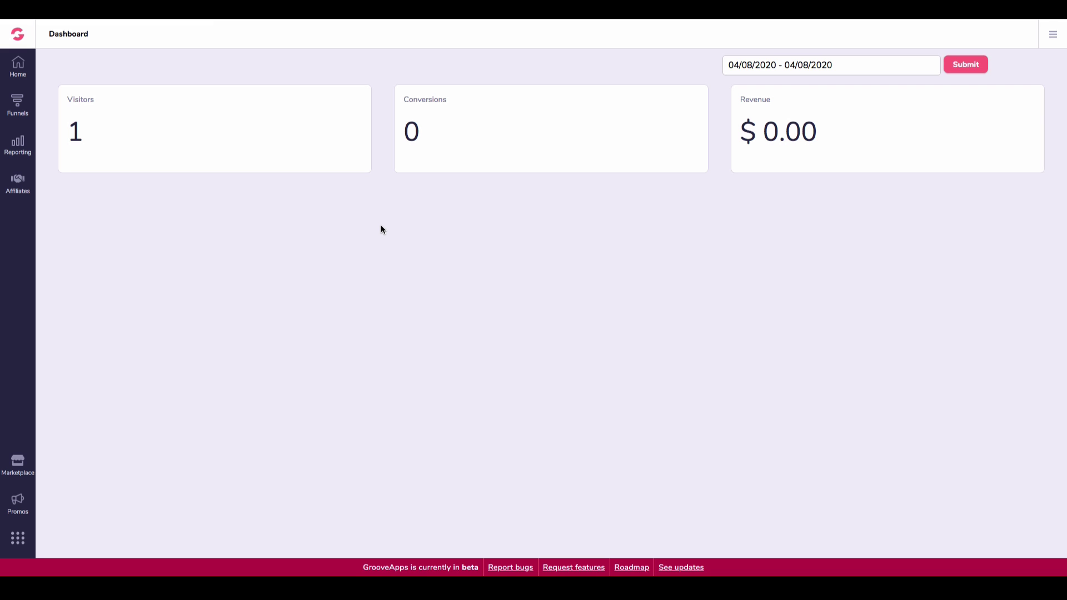
left_click(17, 102)
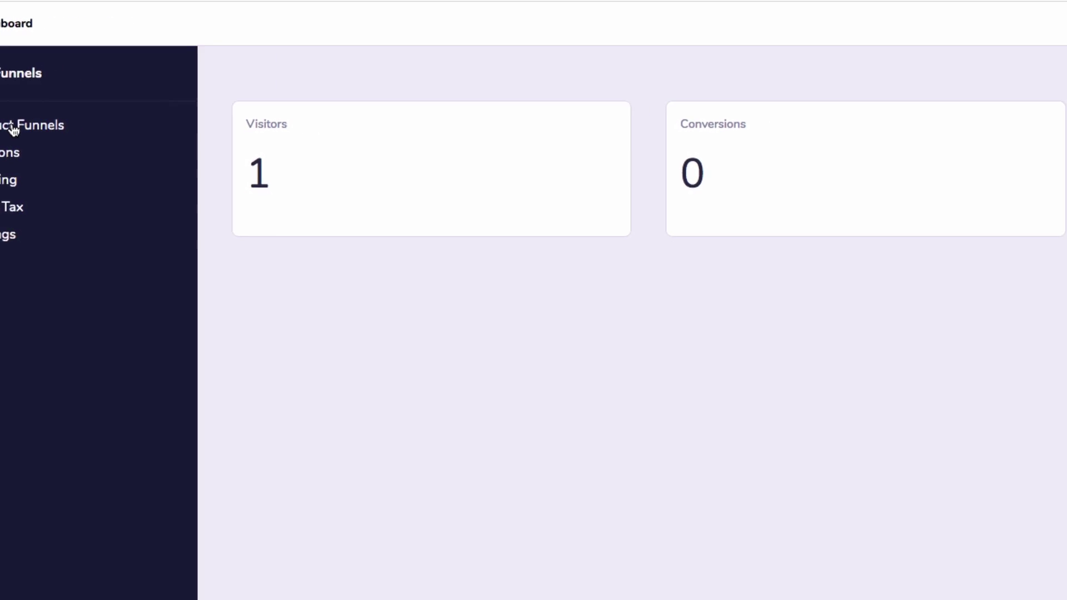
left_click(148, 140)
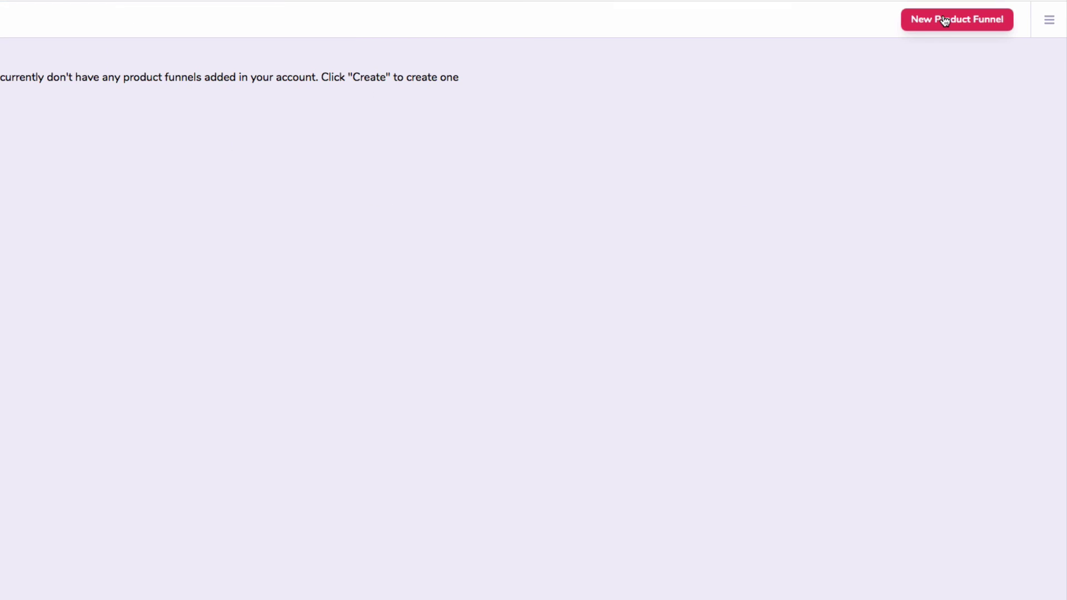
Create a product funnel with internal name 'Launch Hacking Secrets', name LHS and description 'Online Course'.
left_click(943, 20)
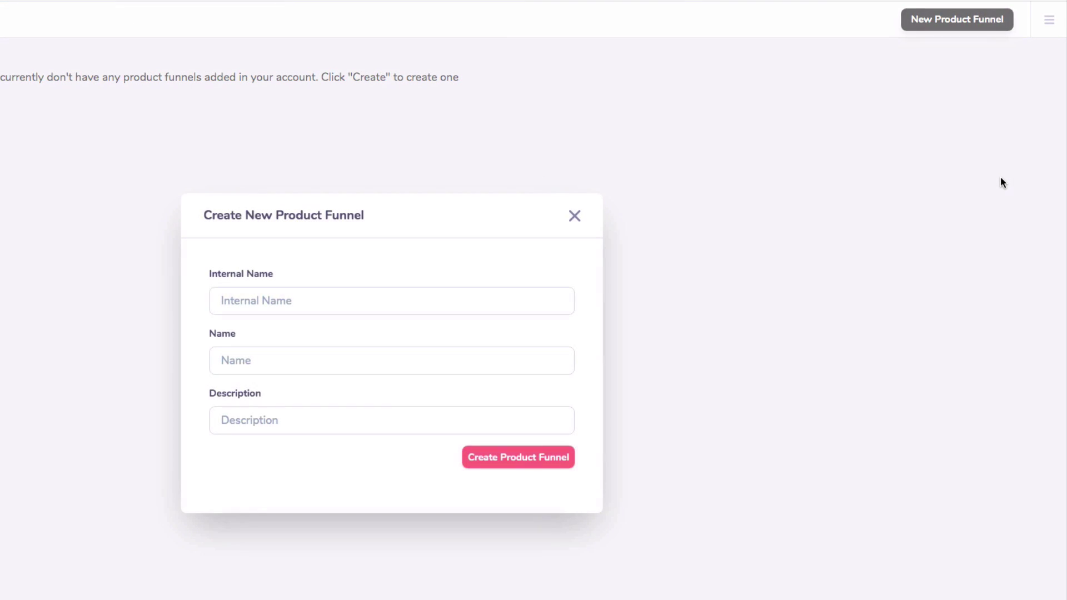
left_click(323, 293)
type("Launch")
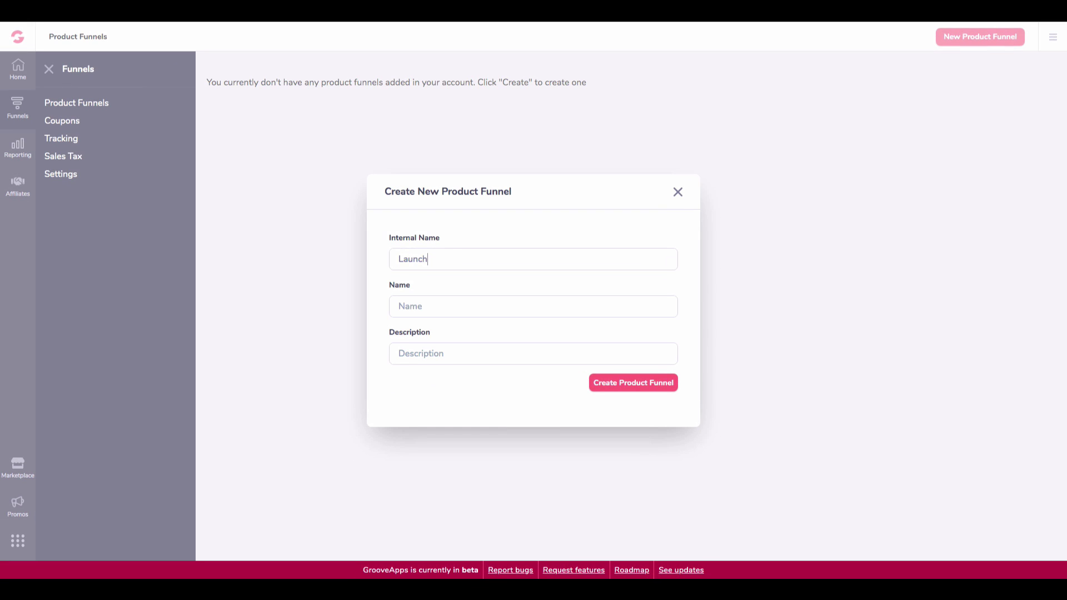
type(" Hacking Secrets")
left_click(451, 304)
type("LHS")
type("Online C")
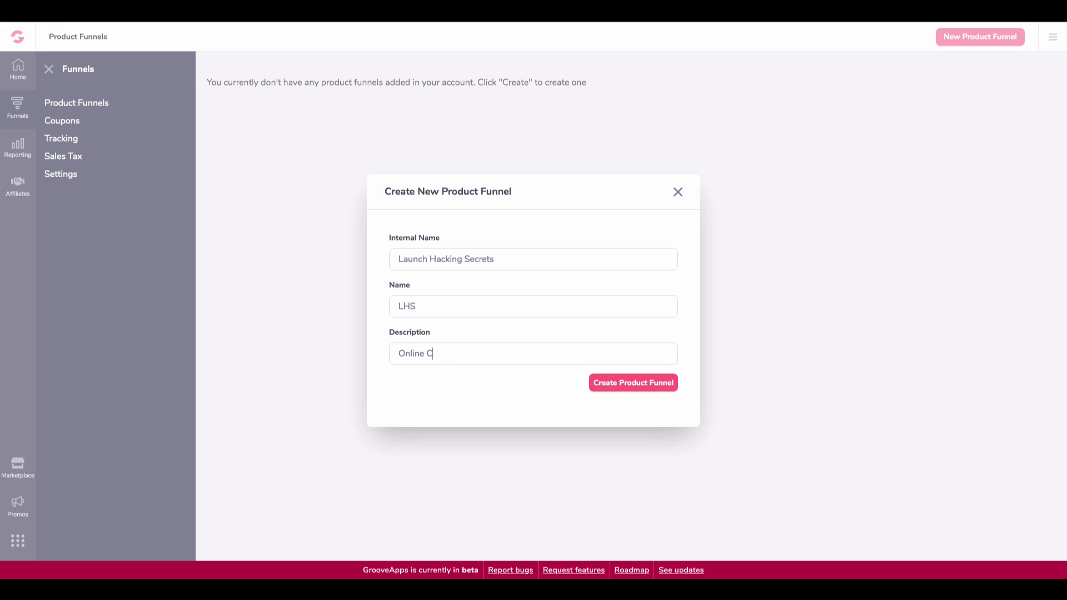
type("ourse")
left_click(633, 382)
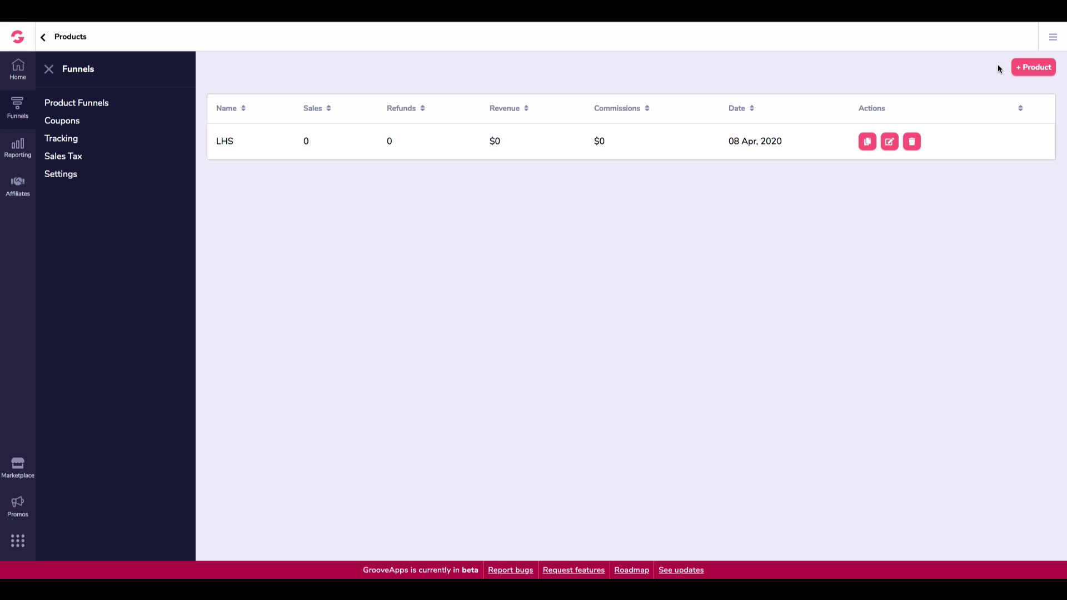
Start a new frontend product and name it 'Launch Hacking Secrets'.
left_click(1024, 77)
left_click(1026, 71)
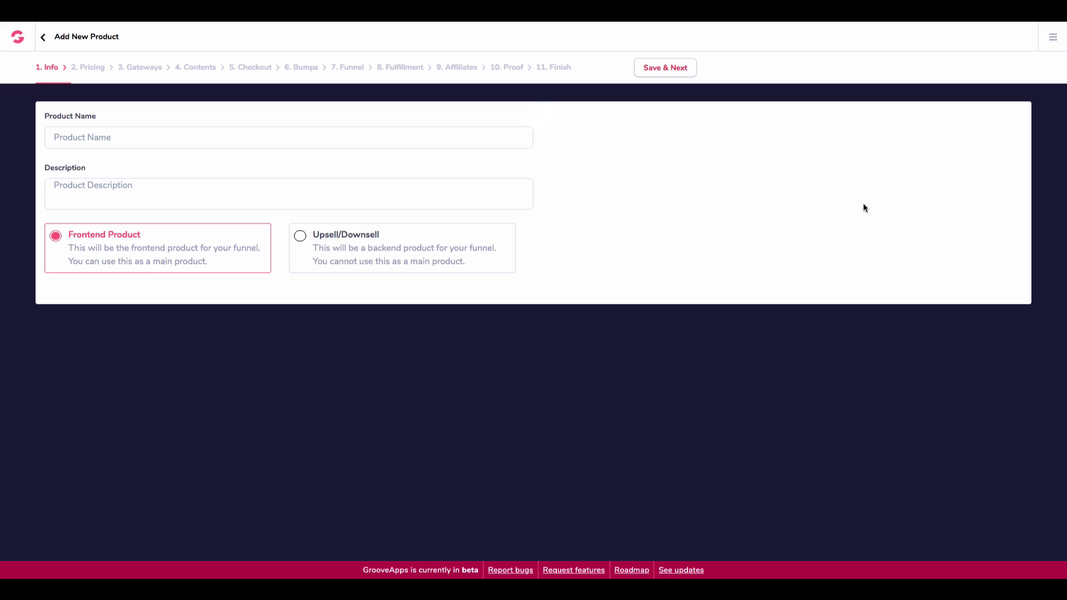
left_click(68, 140)
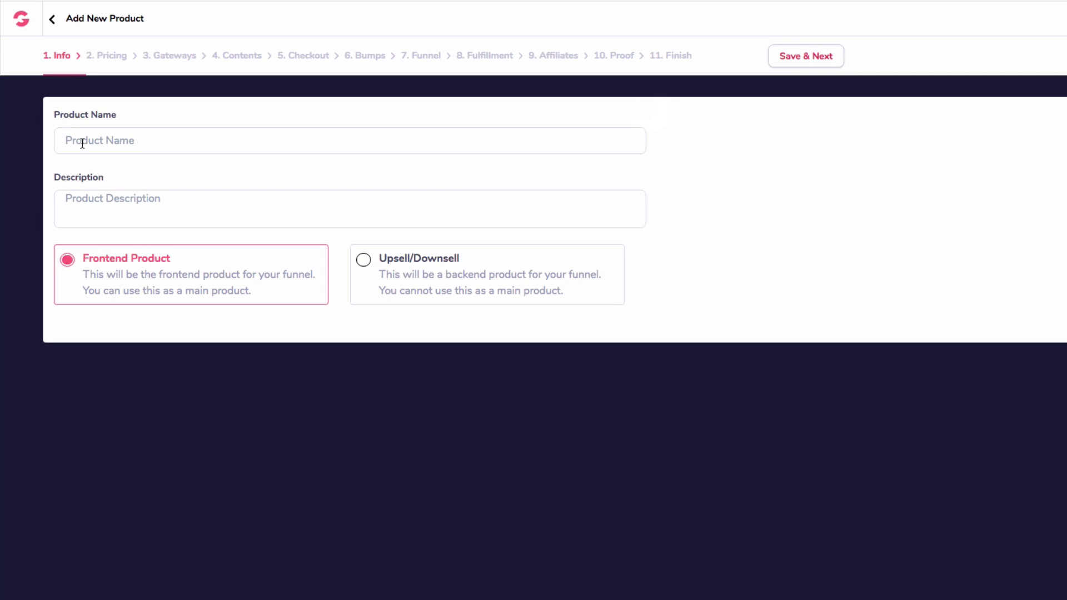
type("L")
key("BackSpace")
type("https://tubeimpact.com/sales-page/")
left_click_drag(235, 141, 8, 136)
key("BackSpace")
type("Launch Ga")
key("BackSpace")
key("BackSpace")
type("Hacking Secrets")
Describe the product as 'Online Course' and save the info step to reach pricing.
left_click(118, 199)
type("Online Course")
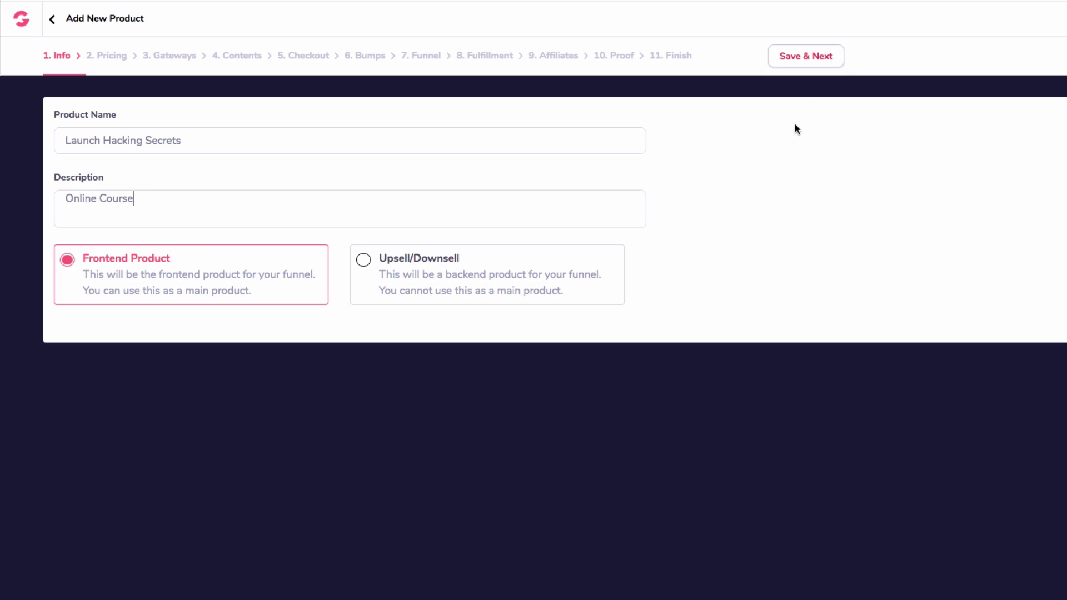
left_click(807, 57)
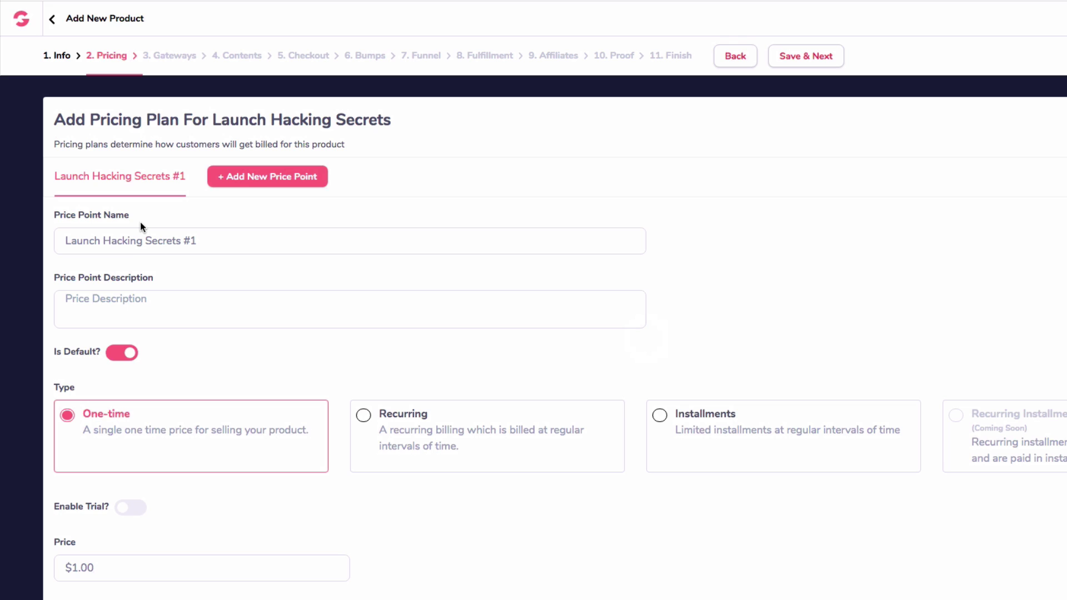
Name the price point 'Full Payment', reuse it as the description, and set the price to 997.
left_click_drag(240, 241, 3, 231)
type("F")
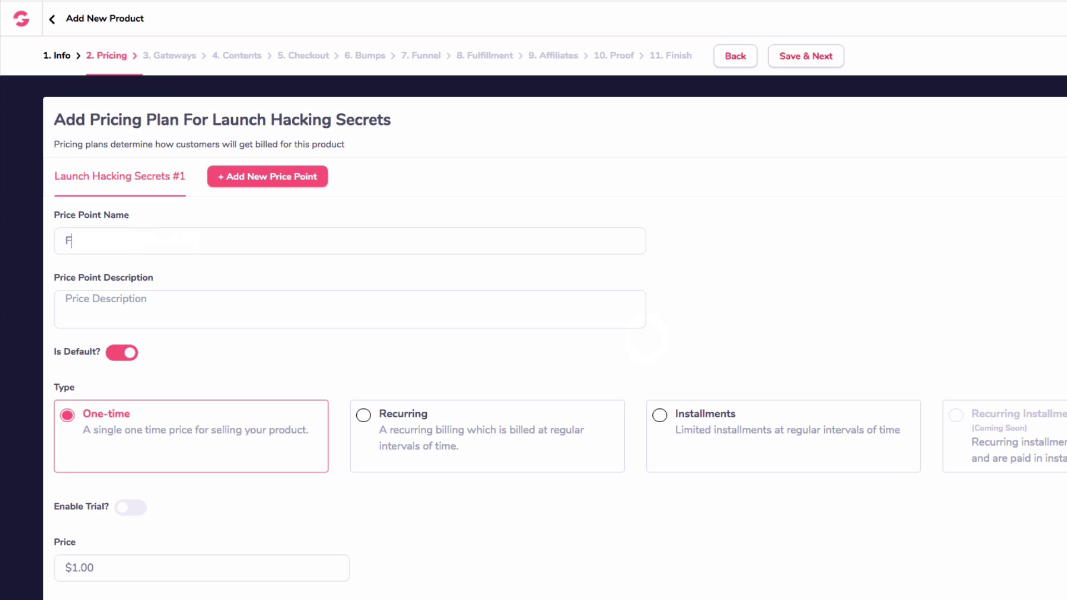
type("iull Payment")
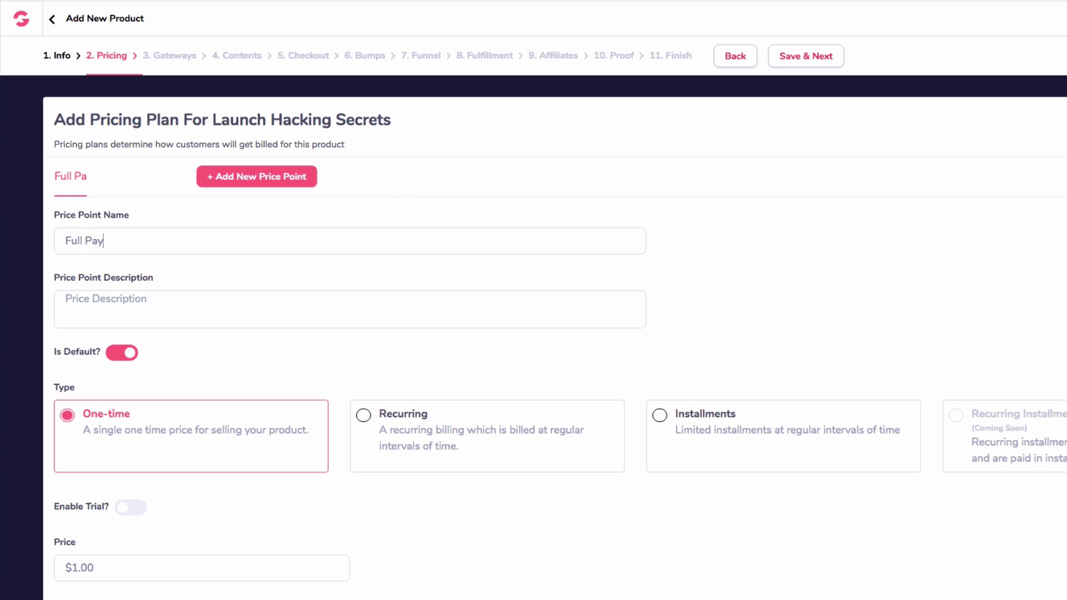
left_click(160, 310)
left_click_drag(166, 242, 37, 234)
right_click(88, 234)
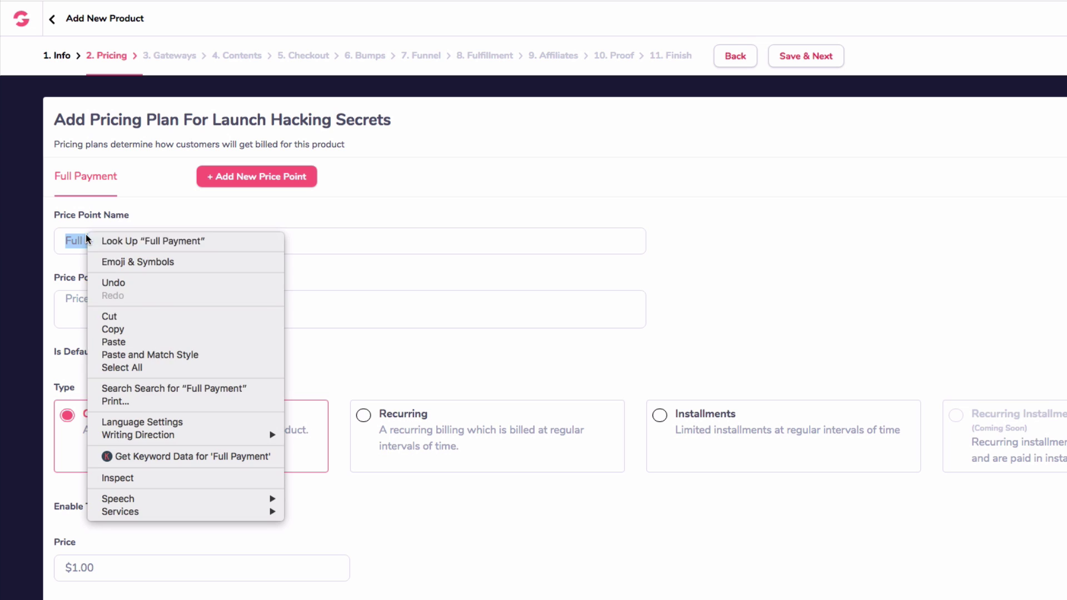
left_click(117, 329)
right_click(84, 296)
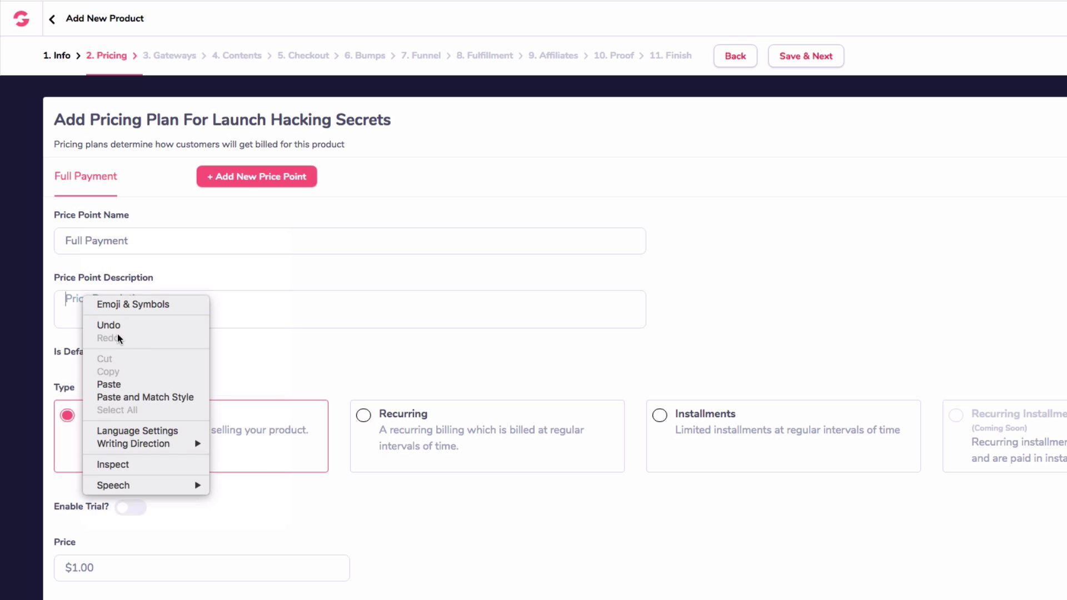
left_click(111, 383)
left_click(78, 572)
key("BackSpace")
key("BackSpace")
key("BackSpace")
key("BackSpace")
key("BackSpace")
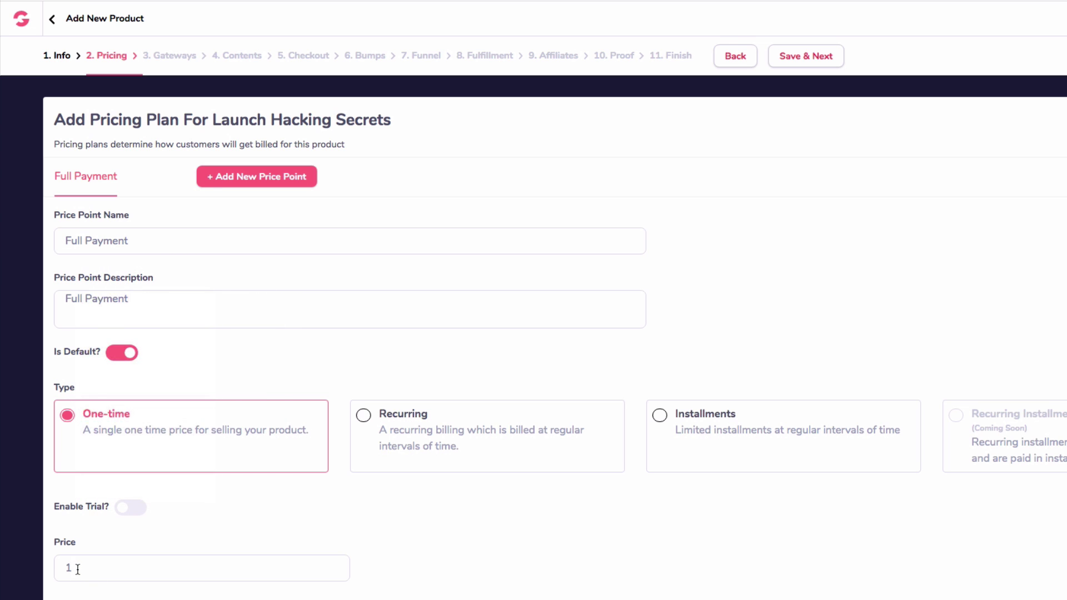
type("997")
Add a second price point and name it 'Three Pay'.
left_click(241, 175)
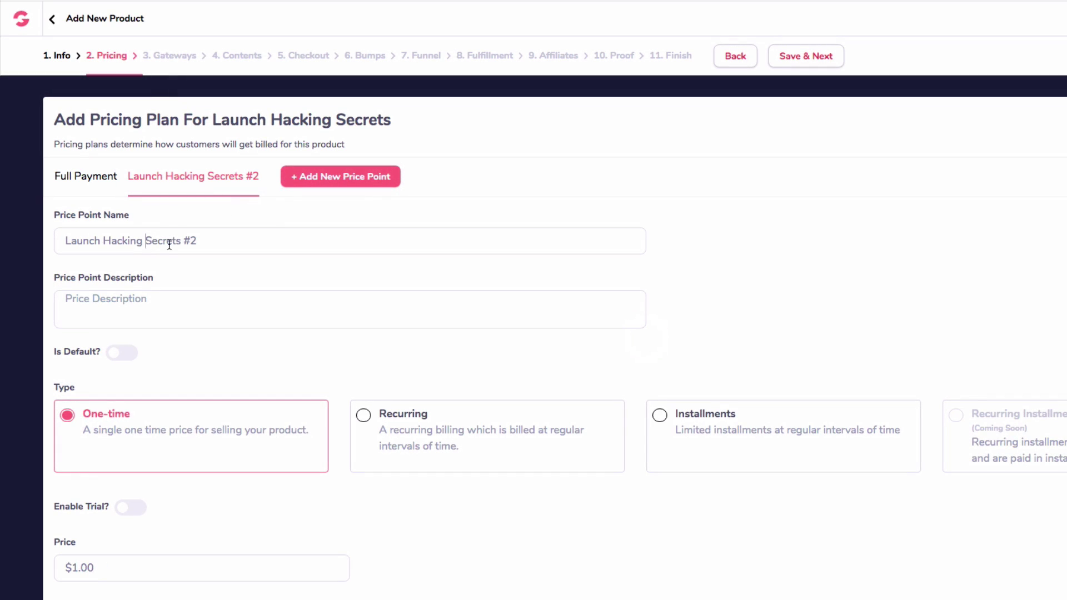
left_click_drag(210, 240, 4, 241)
type("Tes")
key("BackSpace")
key("BackSpace")
type("hree Pay")
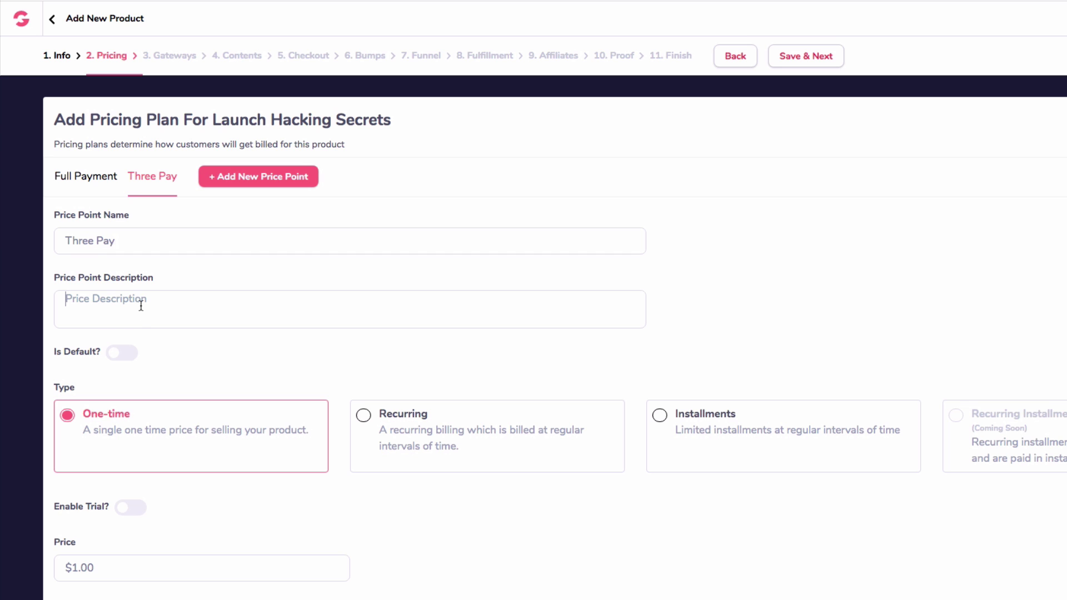
type("Thhree Pay")
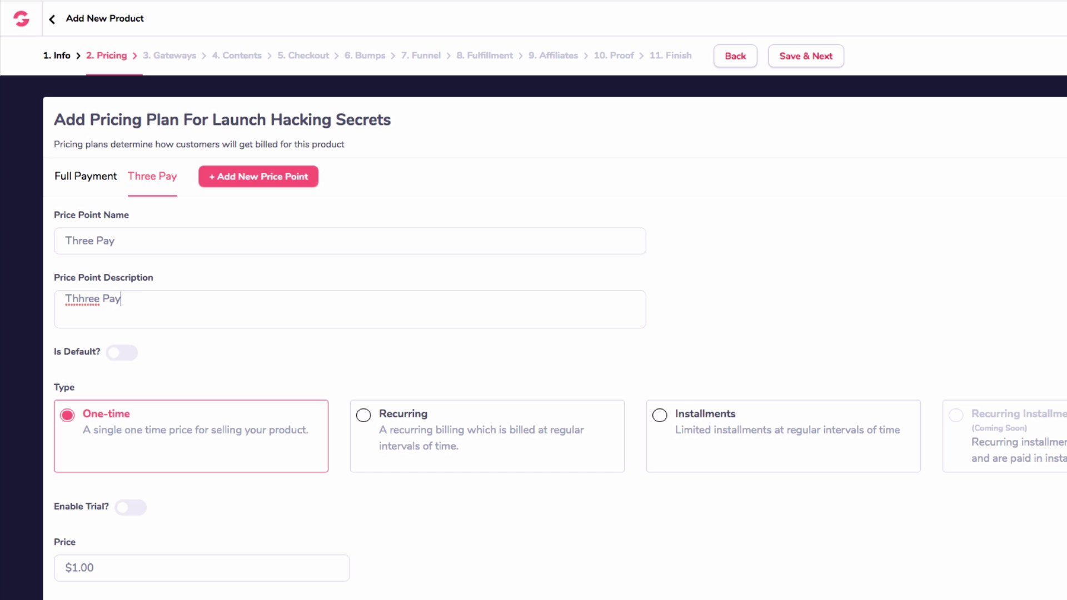
left_click(76, 296)
key("BackSpace")
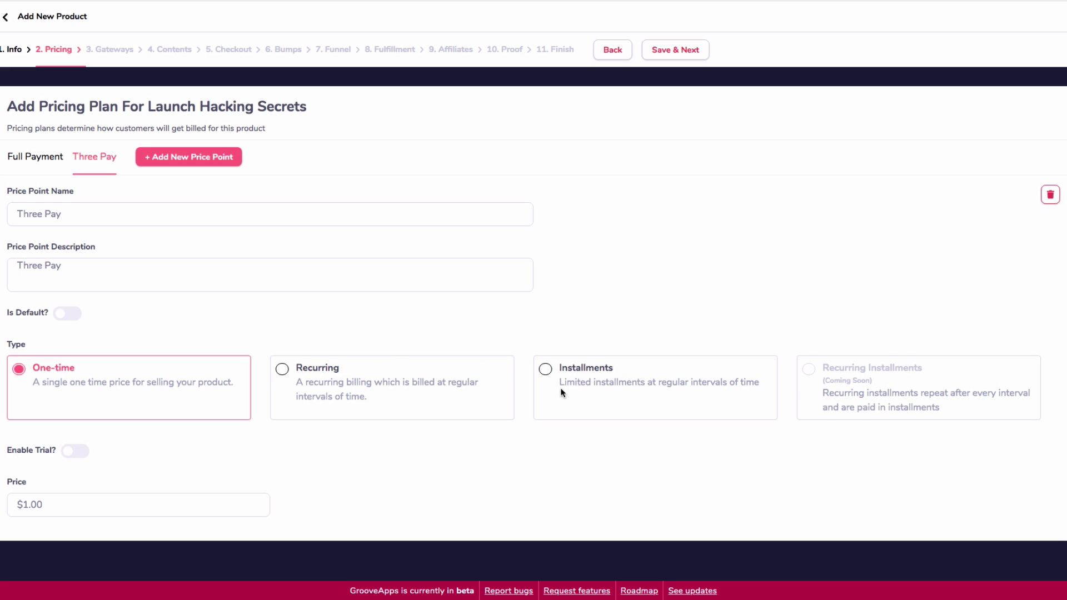
Make Three Pay an installment plan of $397.00, 3 monthly payments, with no trial.
left_click(547, 371)
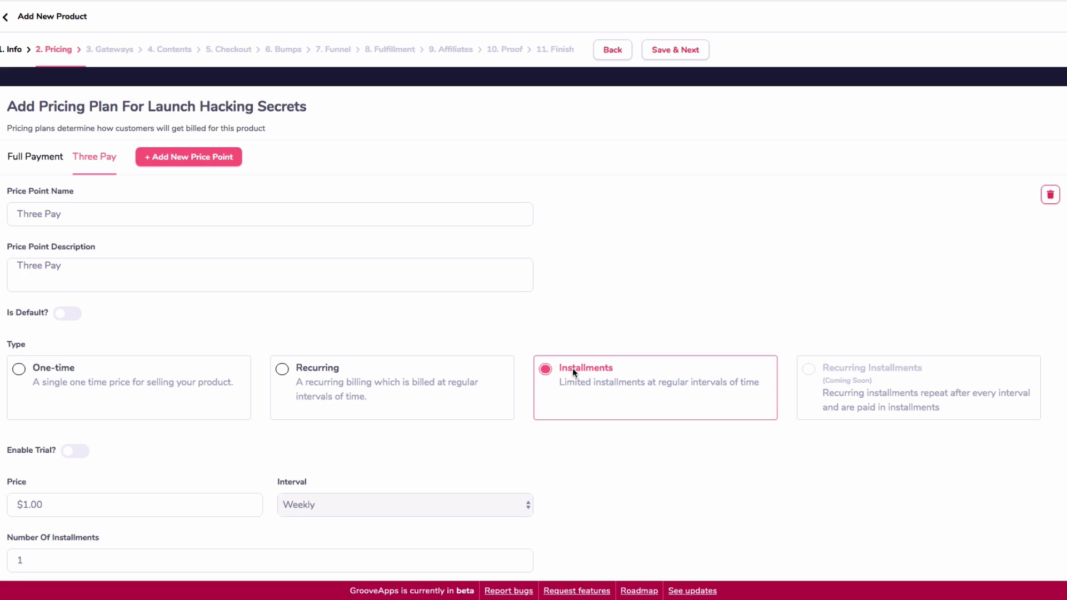
scroll(573, 370, "down", 1)
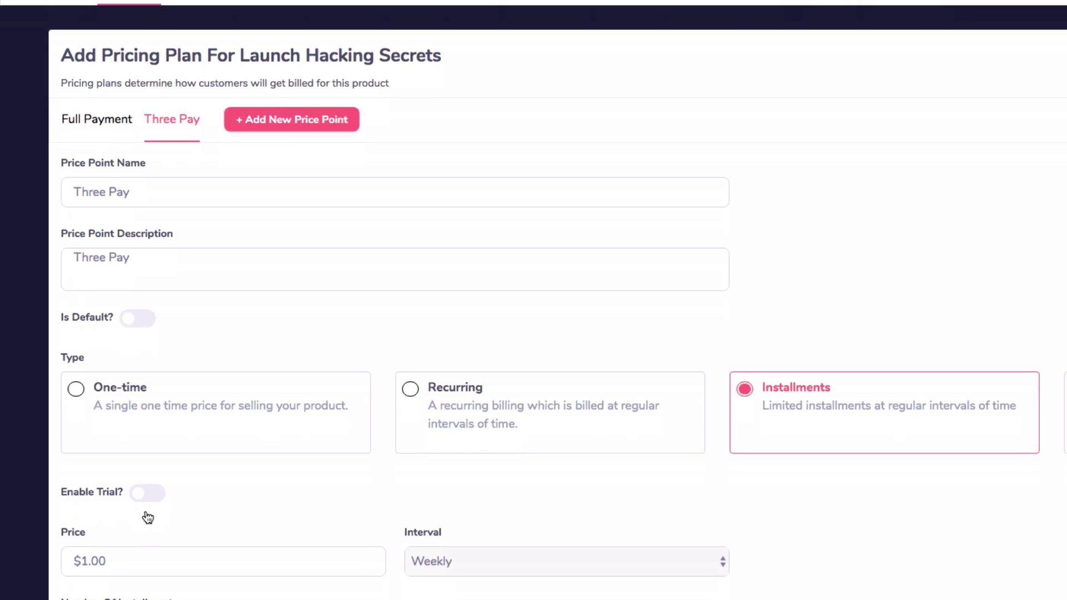
left_click(119, 557)
left_click_drag(119, 556, 65, 557)
type("397")
left_click(160, 494)
scroll(246, 525, "down", 2)
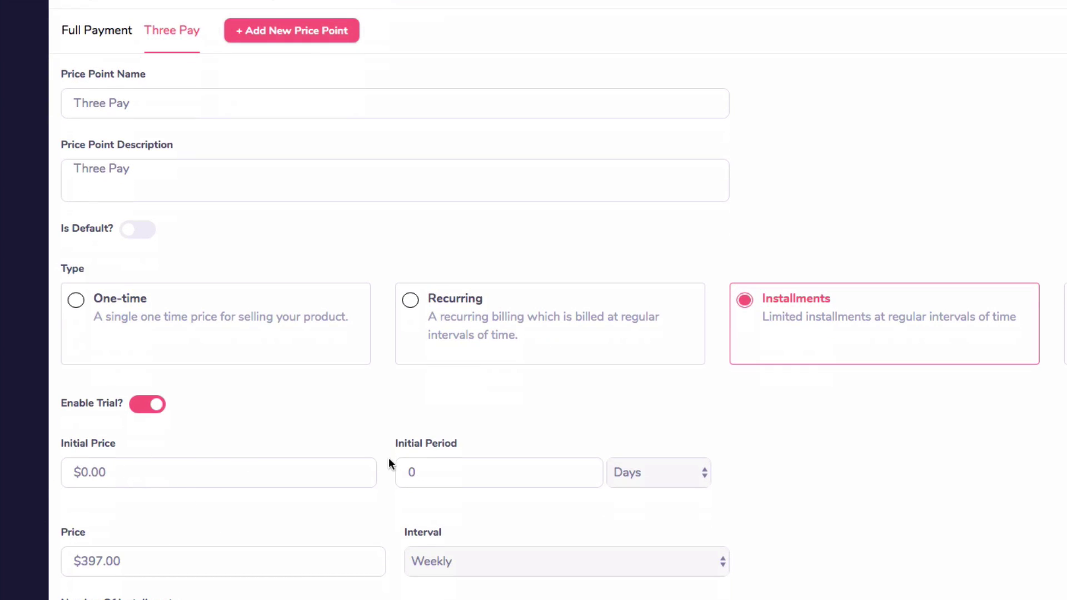
left_click(143, 409)
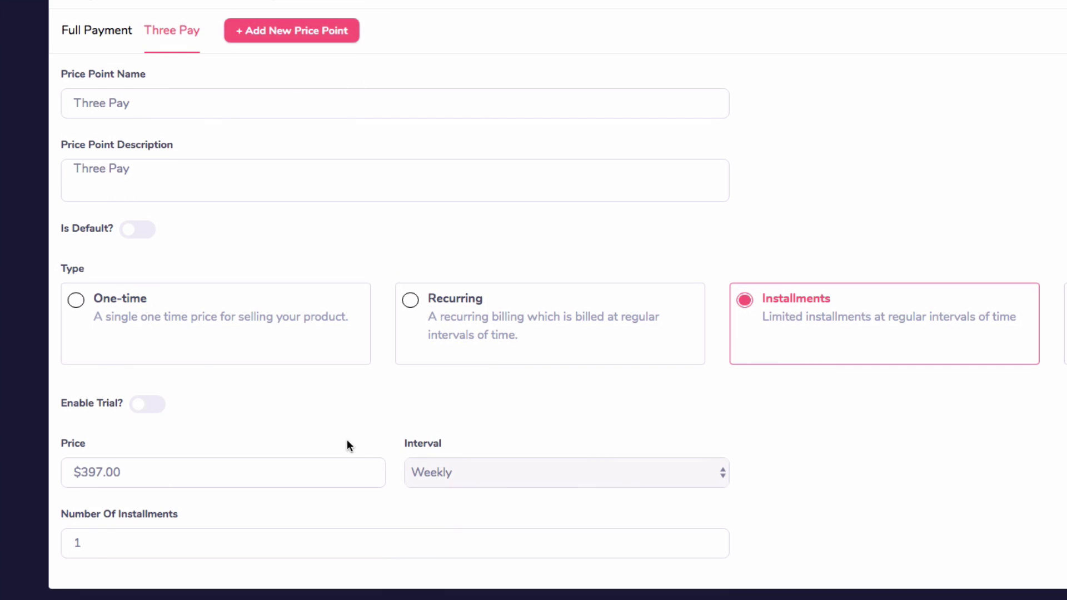
double_click(76, 540)
type("3")
left_click(555, 471)
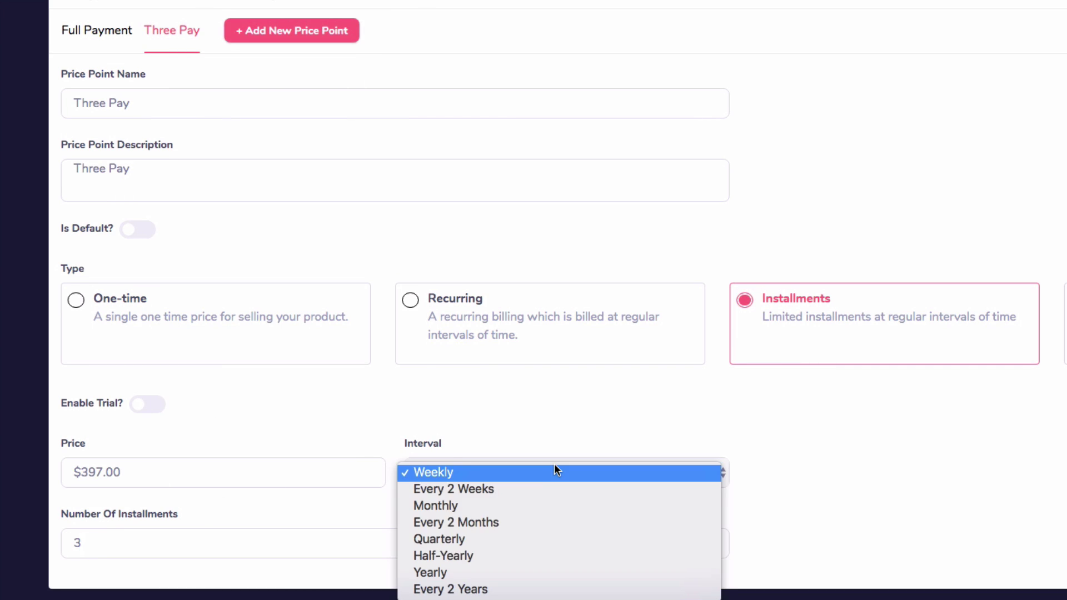
left_click(447, 505)
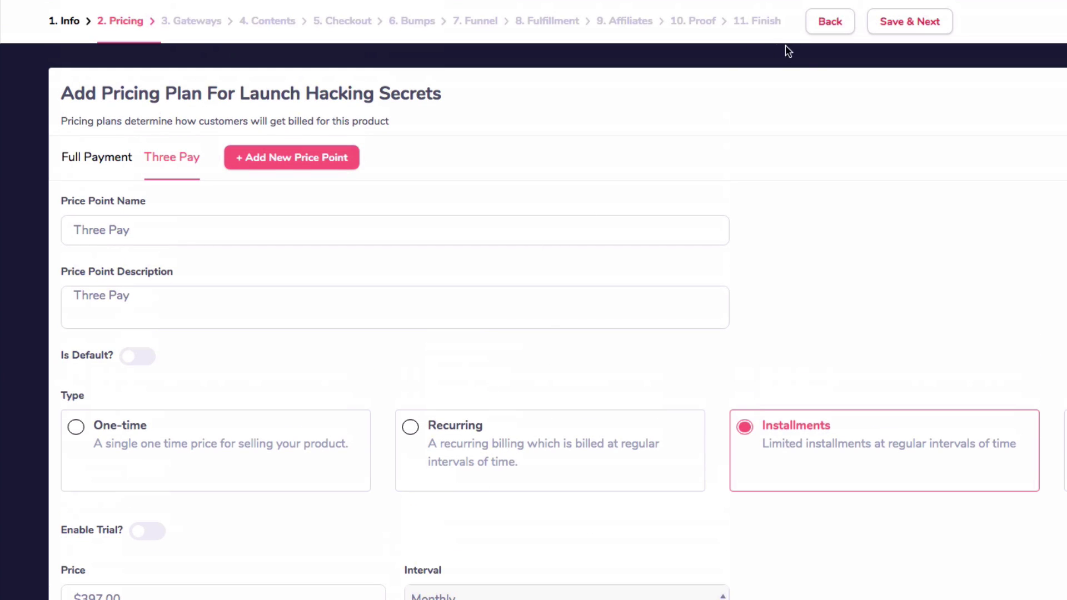
Set Full Payment back as the default price point and try saving the pricing.
left_click(105, 126)
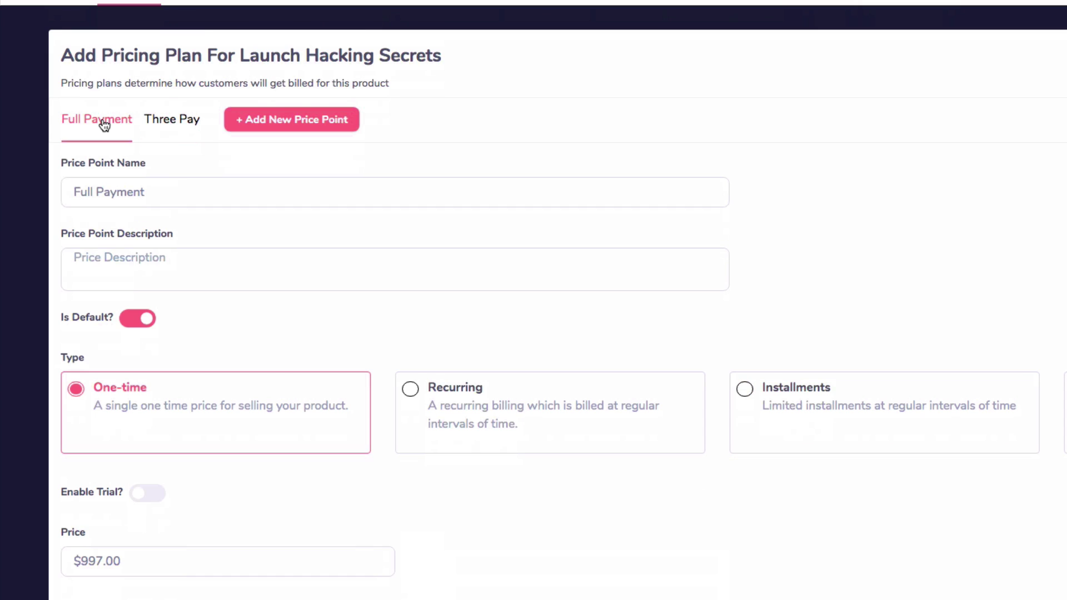
left_click(177, 128)
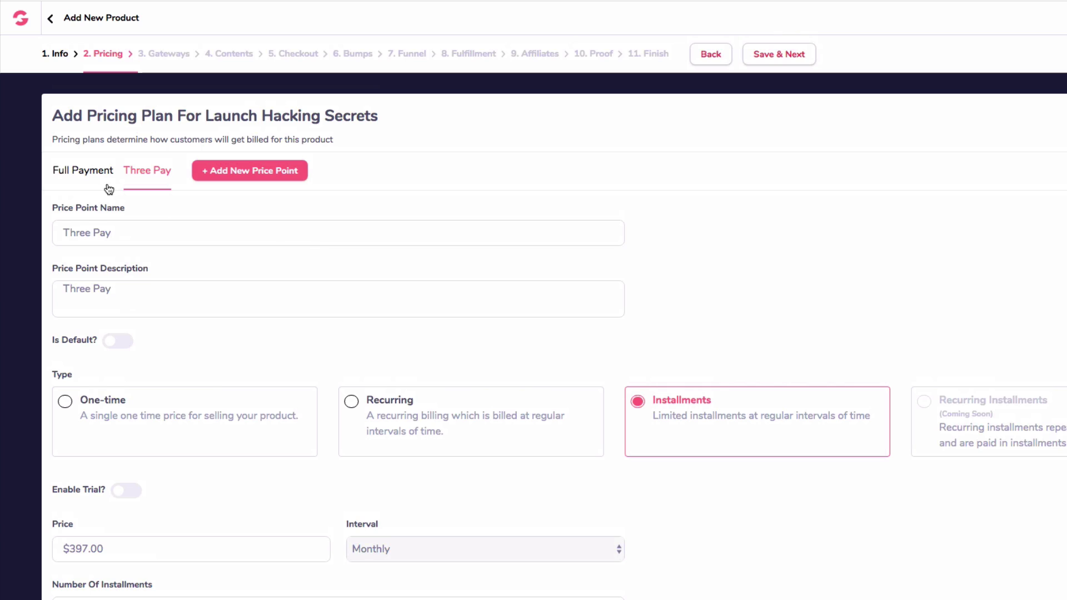
left_click(95, 174)
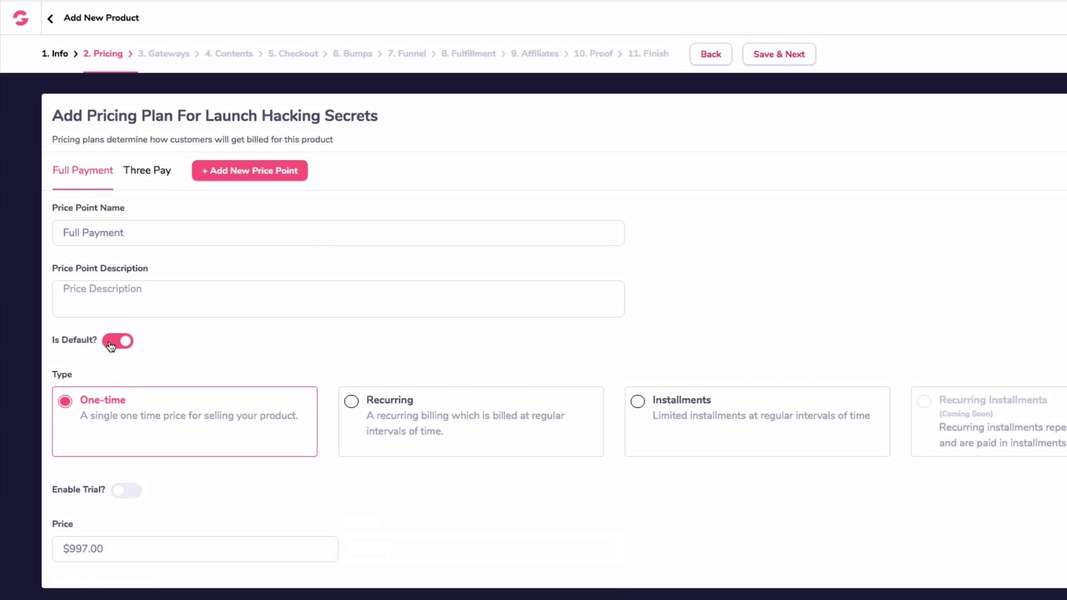
left_click(147, 176)
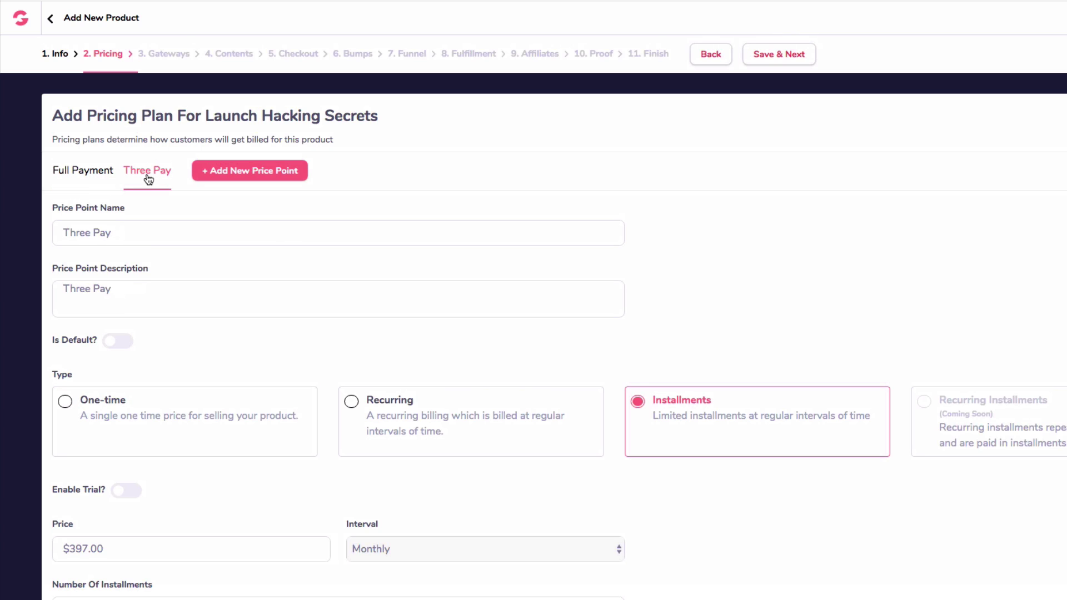
left_click(123, 341)
left_click(90, 174)
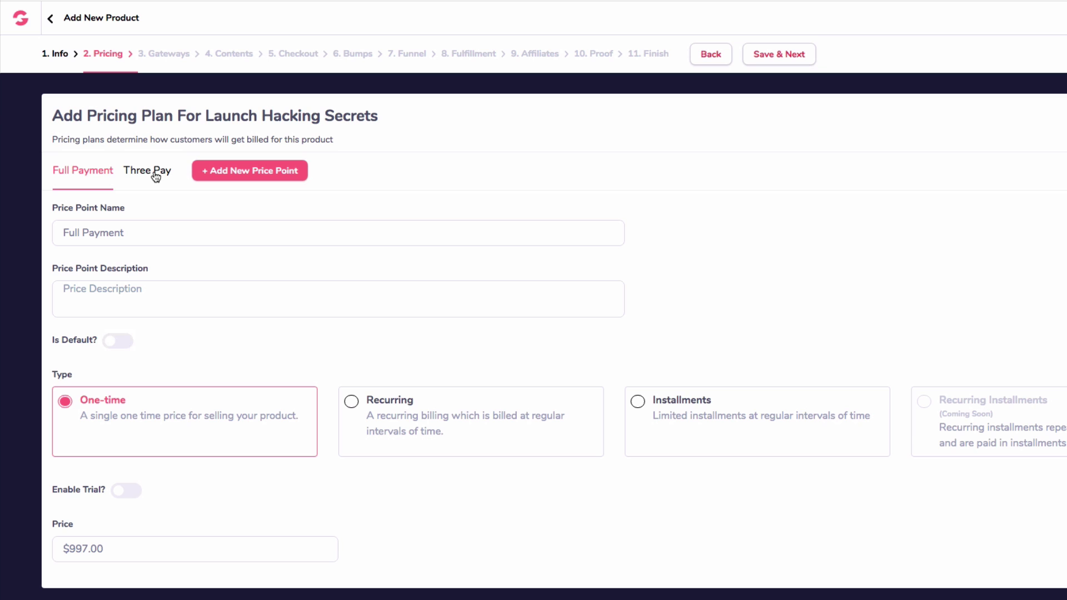
left_click(148, 177)
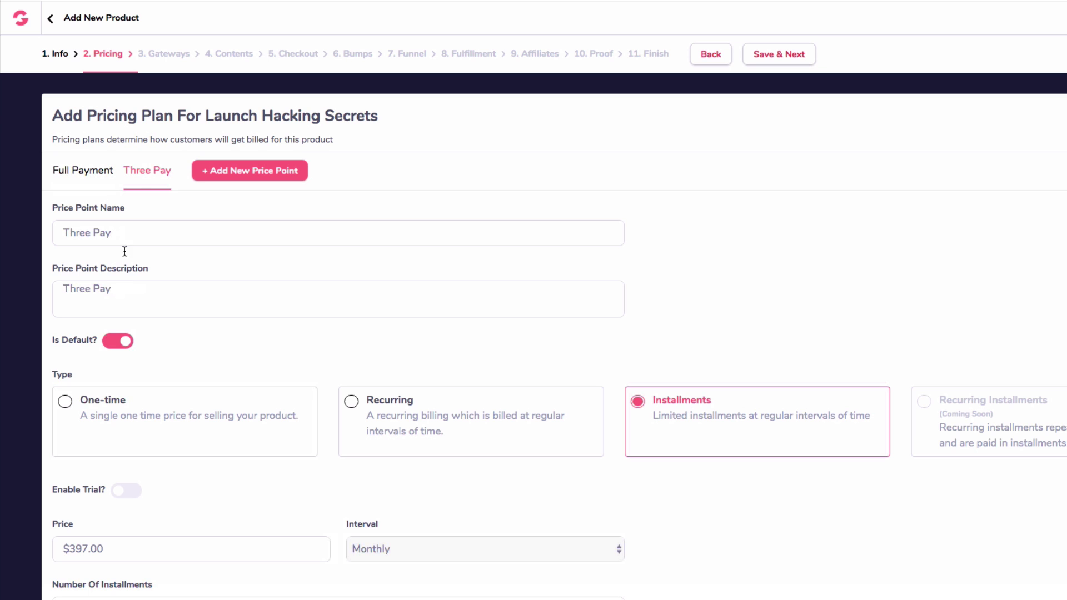
left_click(89, 172)
left_click(115, 343)
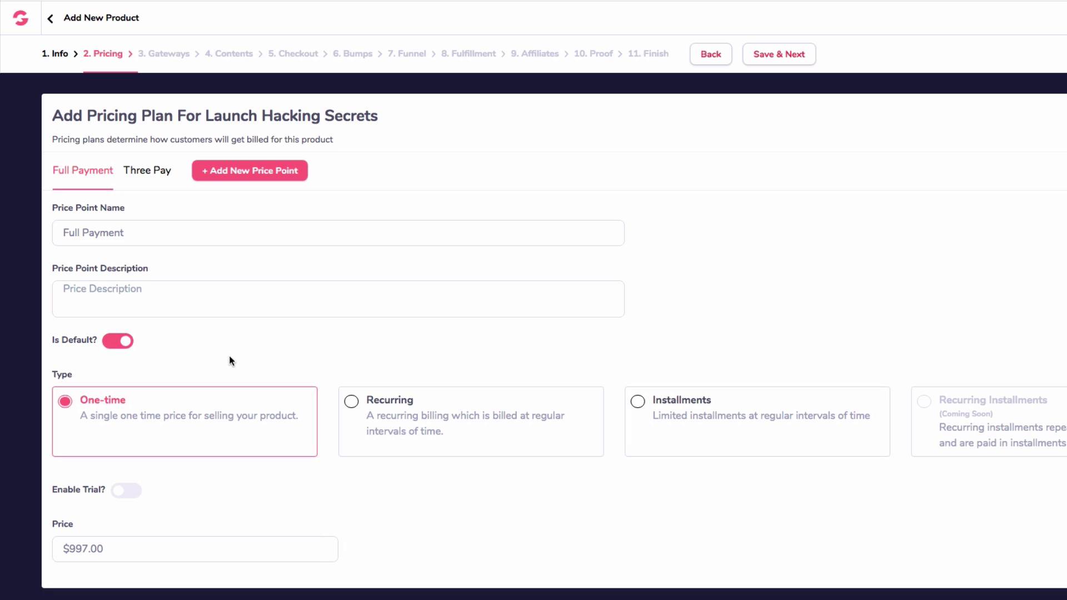
left_click(796, 54)
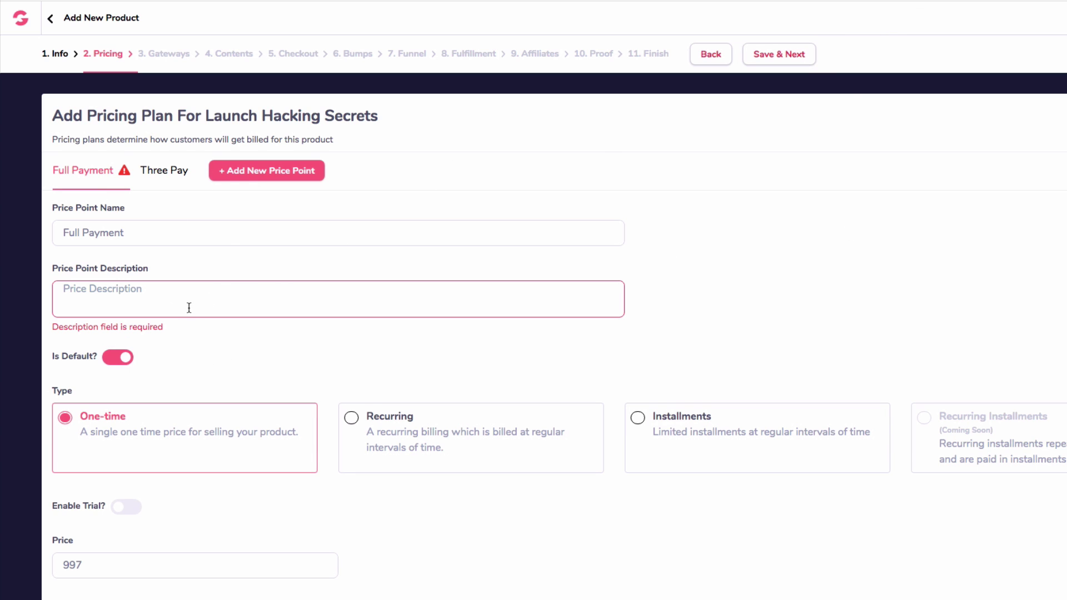
Paste 'Full Payment' into its missing description and save the pricing plans.
left_click_drag(153, 233, 48, 232)
key("ctrl+c")
left_click(78, 290)
key("ctrl+v")
left_click(136, 170)
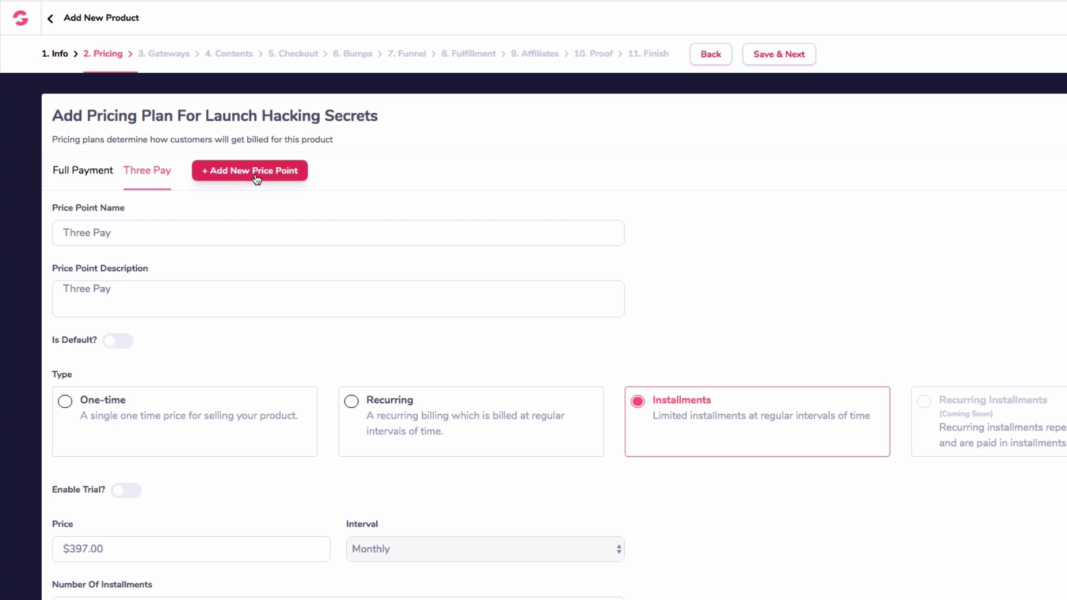
left_click(785, 54)
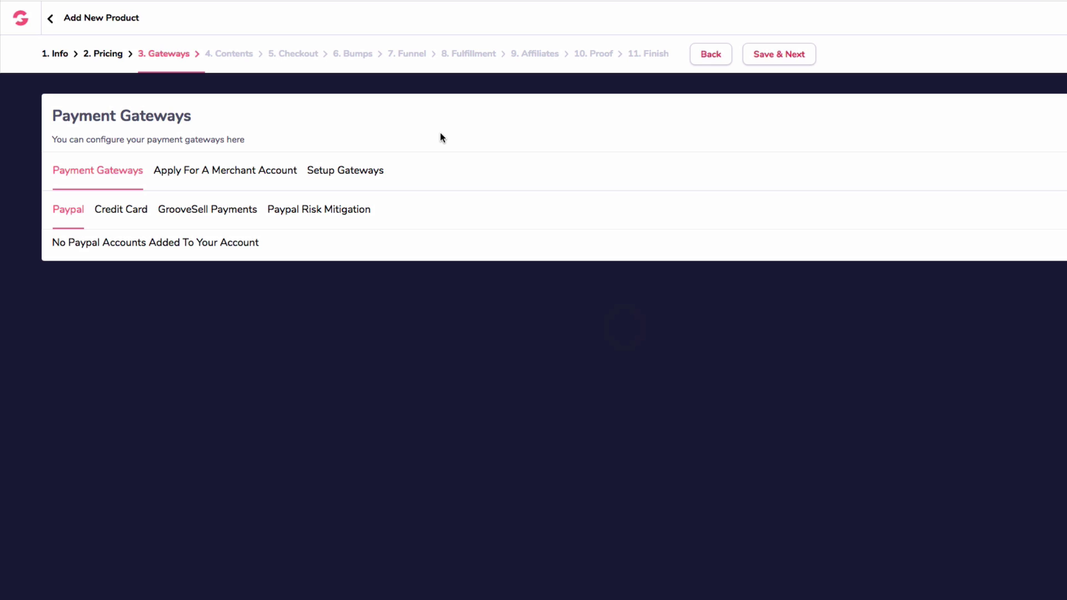
View the Groovepay merchant account offer and highlight its 2.85% + $0.25 transaction fee.
left_click(228, 172)
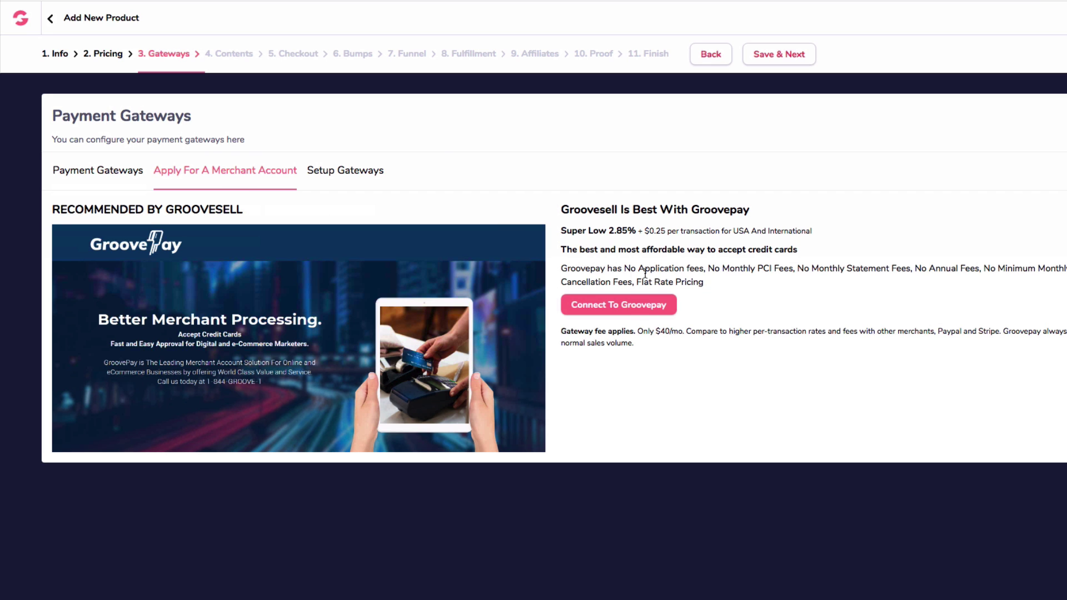
left_click_drag(608, 230, 694, 232)
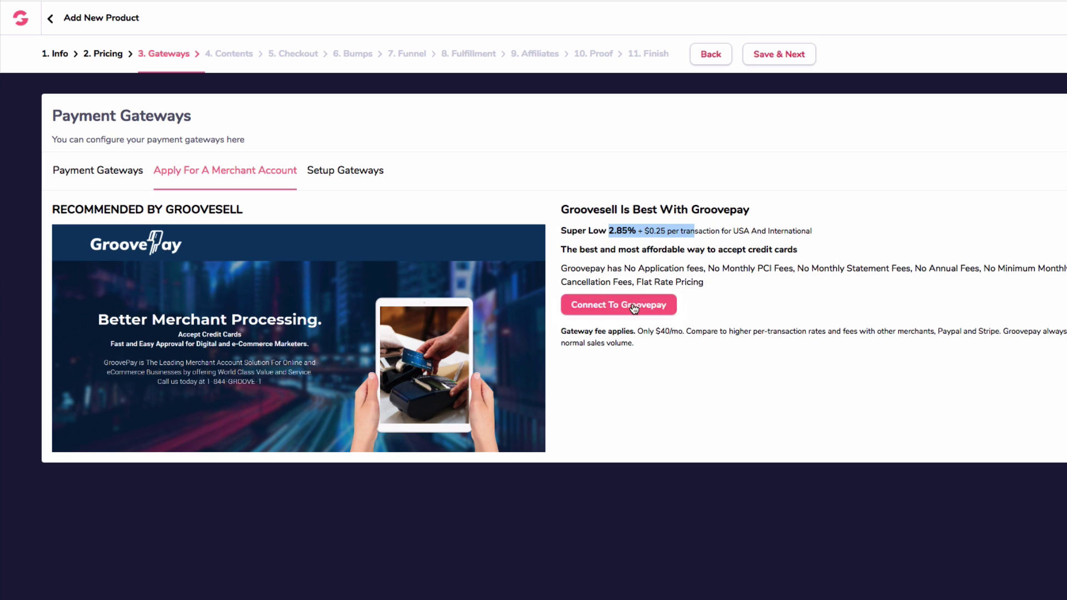
Begin adding a new Stripe gateway, cancel the connection form, and return to Payment Gateways.
left_click(372, 172)
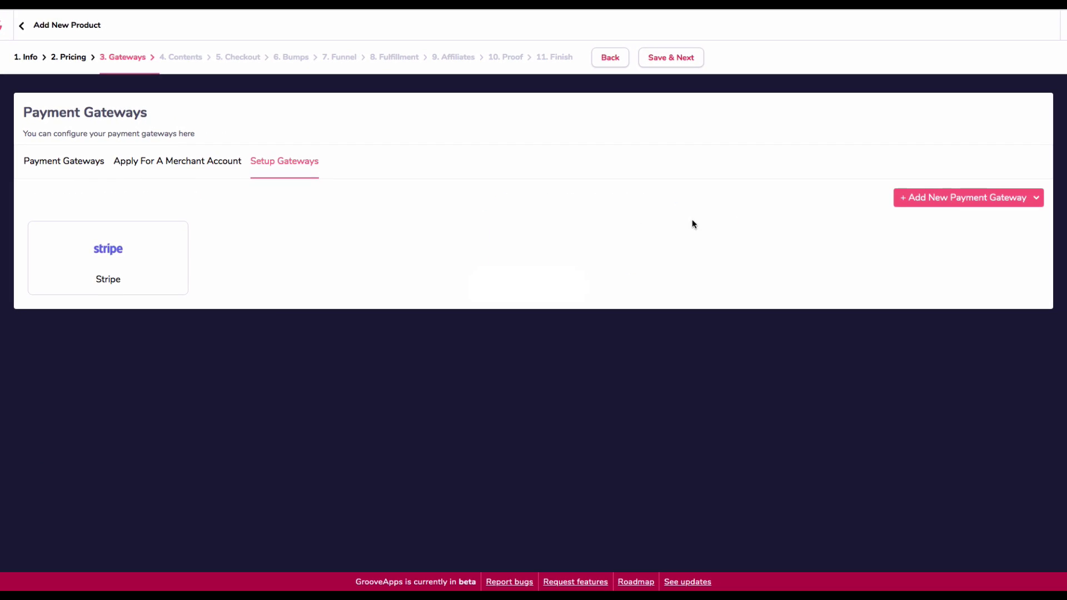
left_click(973, 203)
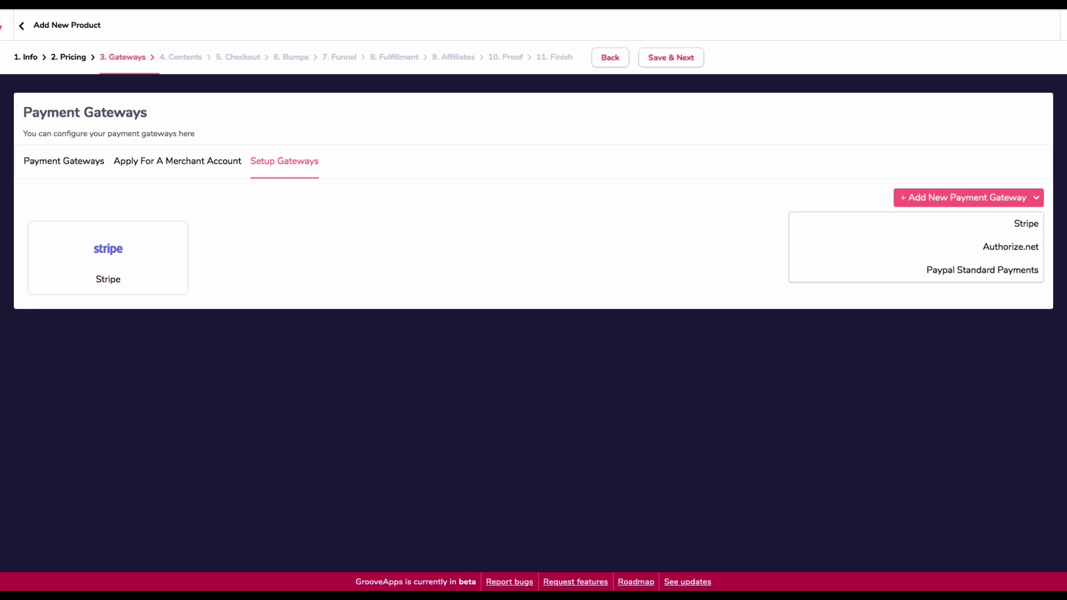
left_click(1024, 226)
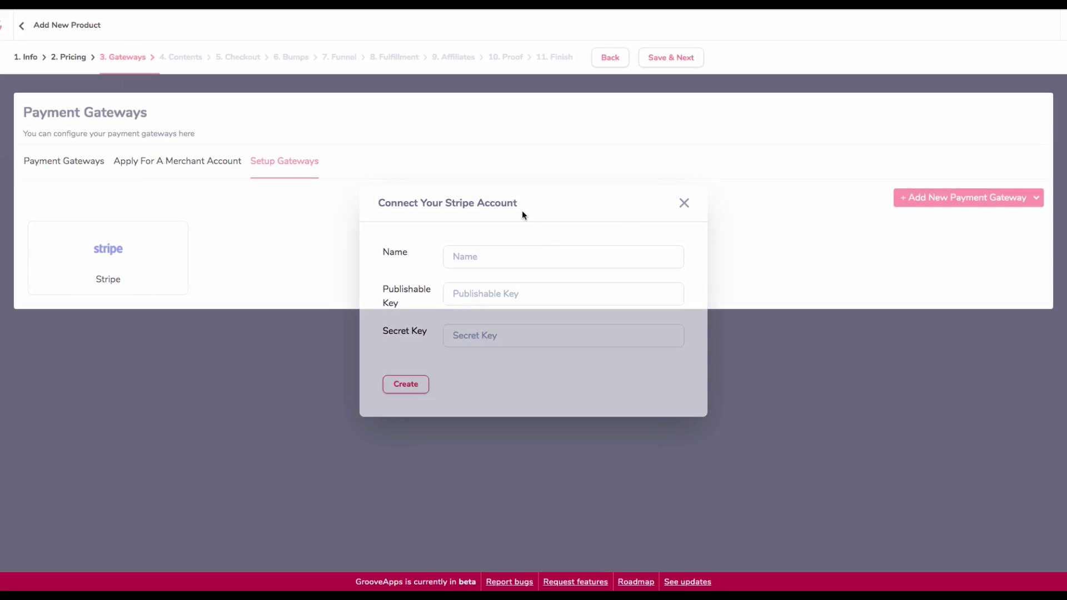
key("Escape")
left_click(76, 167)
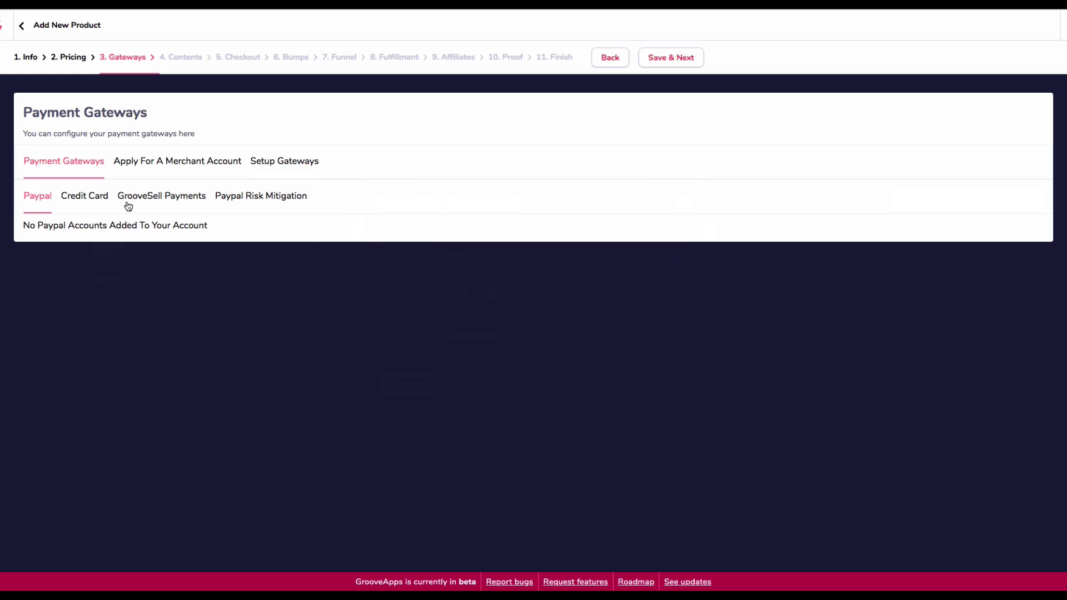
Add Stripe as the credit card gateway with a 100 share.
left_click(88, 201)
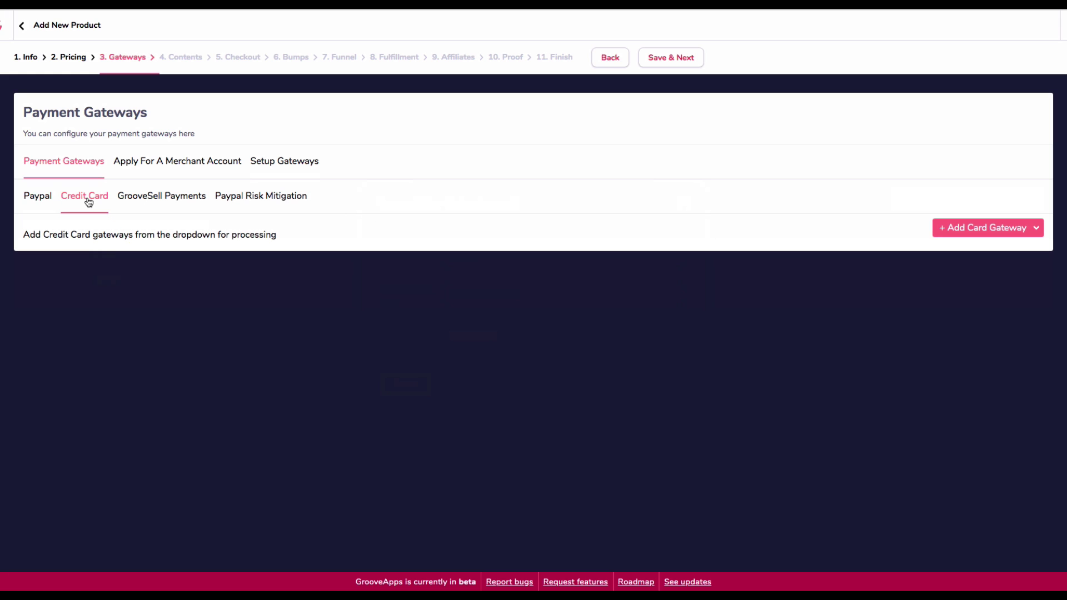
left_click(987, 233)
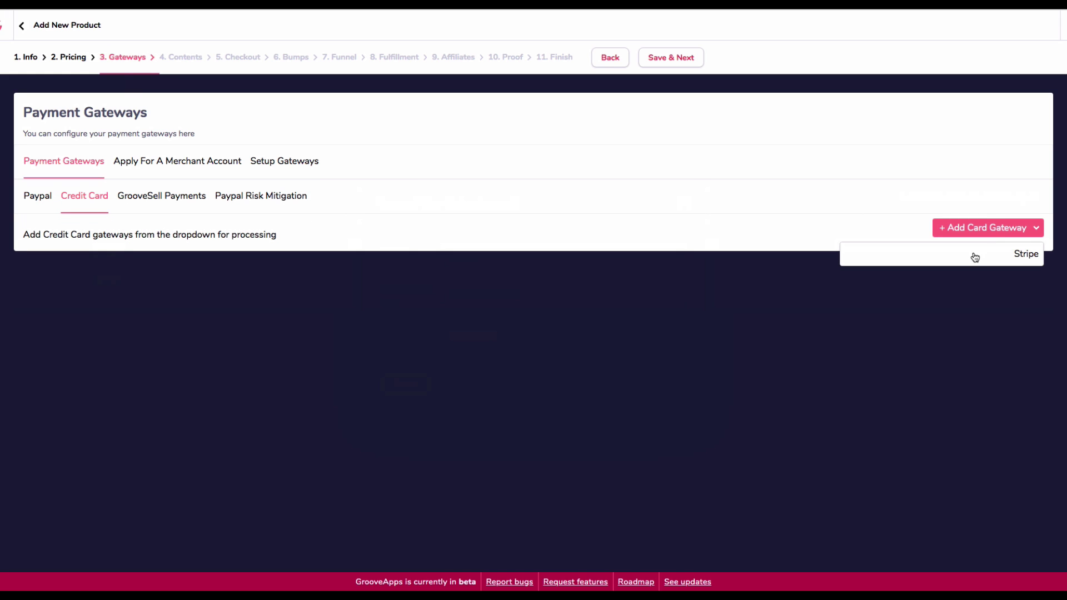
left_click(1024, 259)
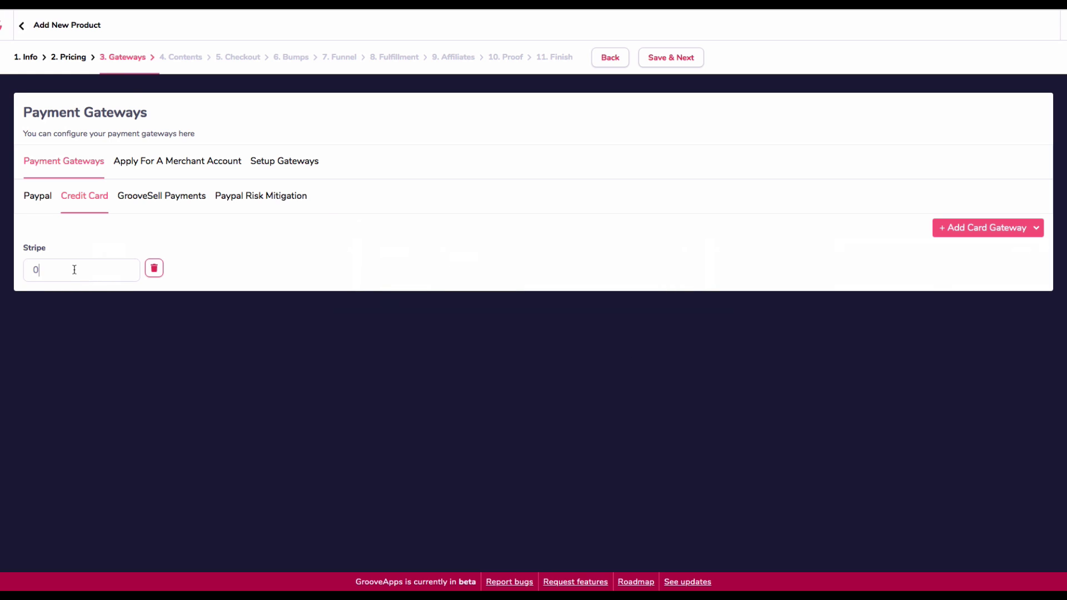
left_click(23, 267)
type("100")
left_click(988, 234)
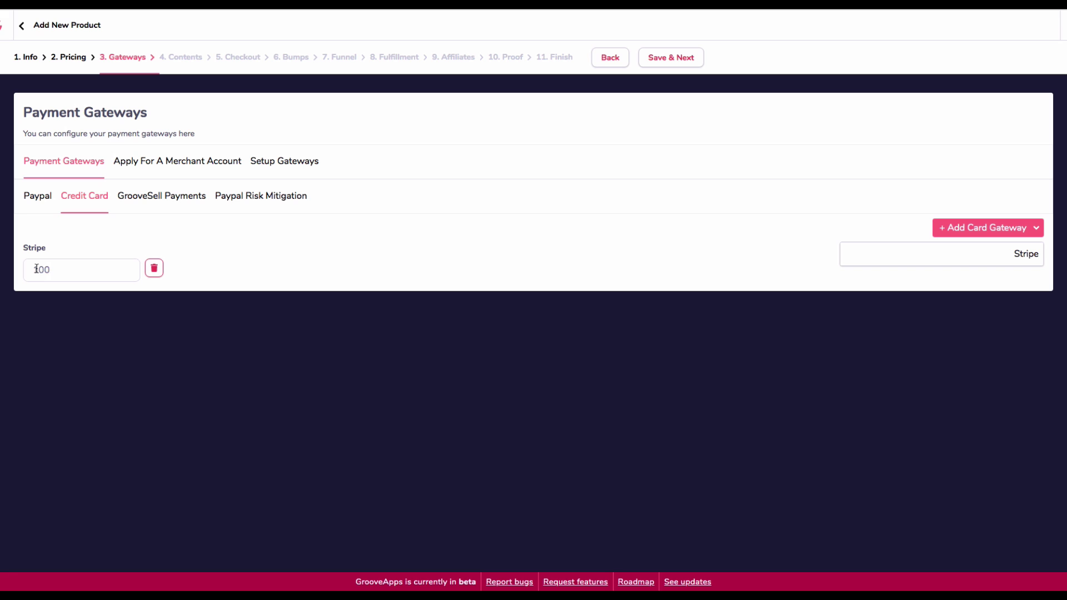
Review the GrooveSell Payments and PayPal risk settings, then save the gateways step.
left_click(169, 199)
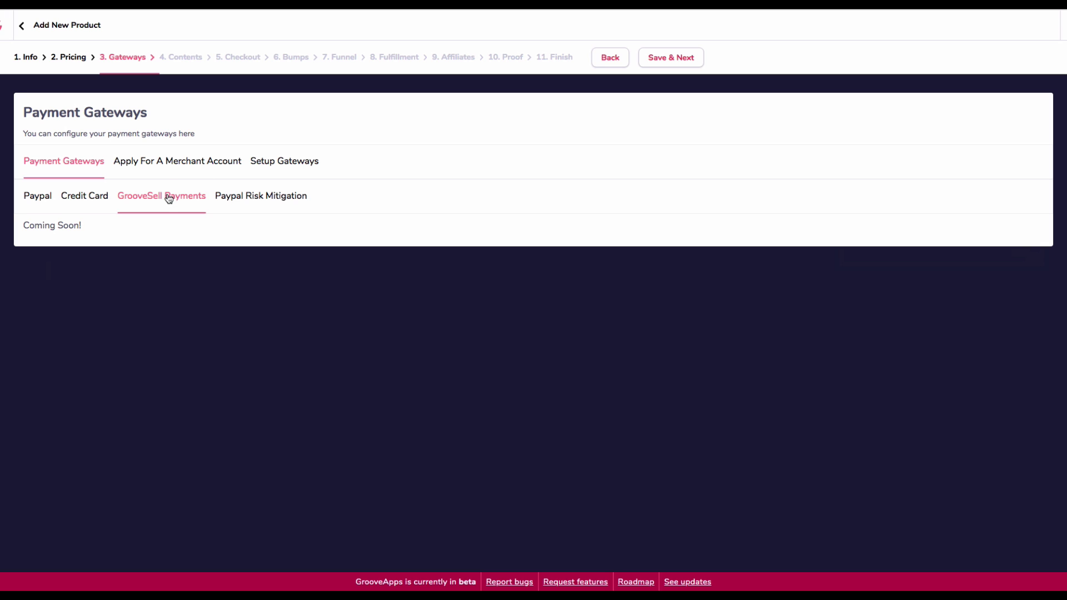
left_click(231, 201)
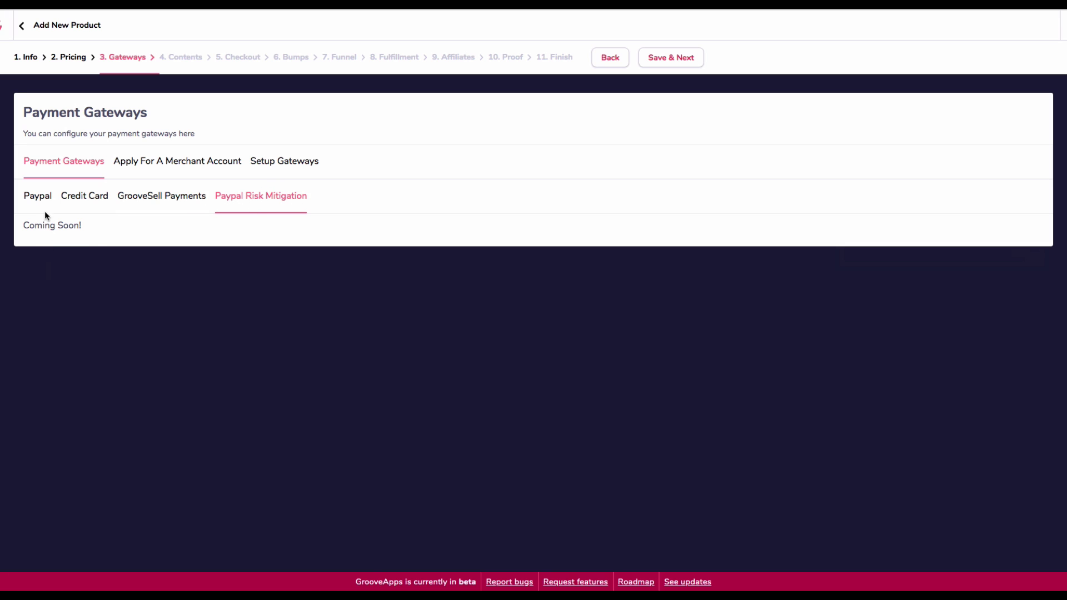
left_click(83, 199)
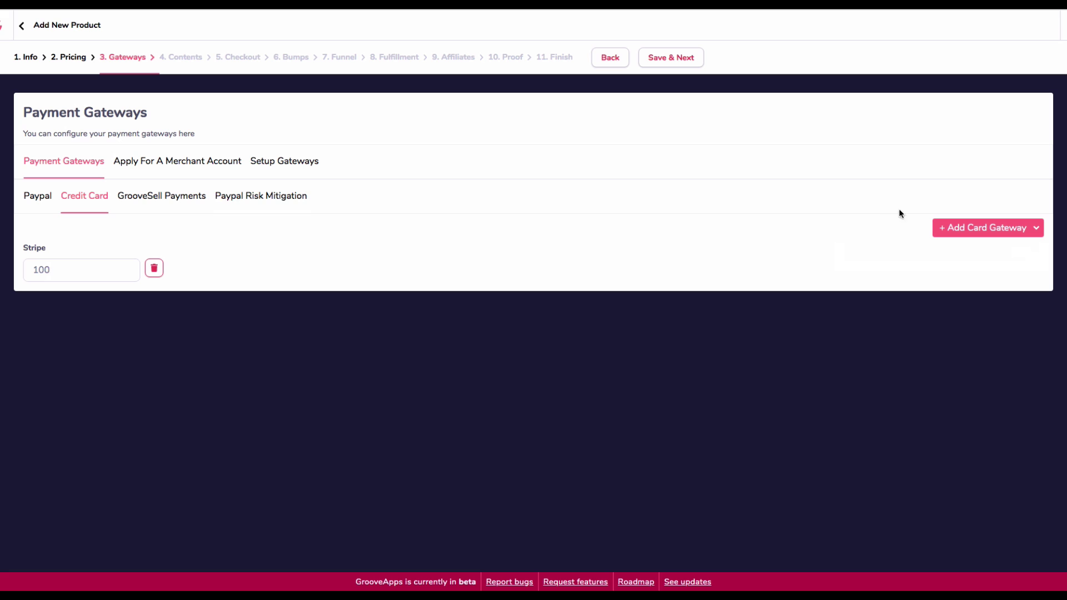
left_click(665, 59)
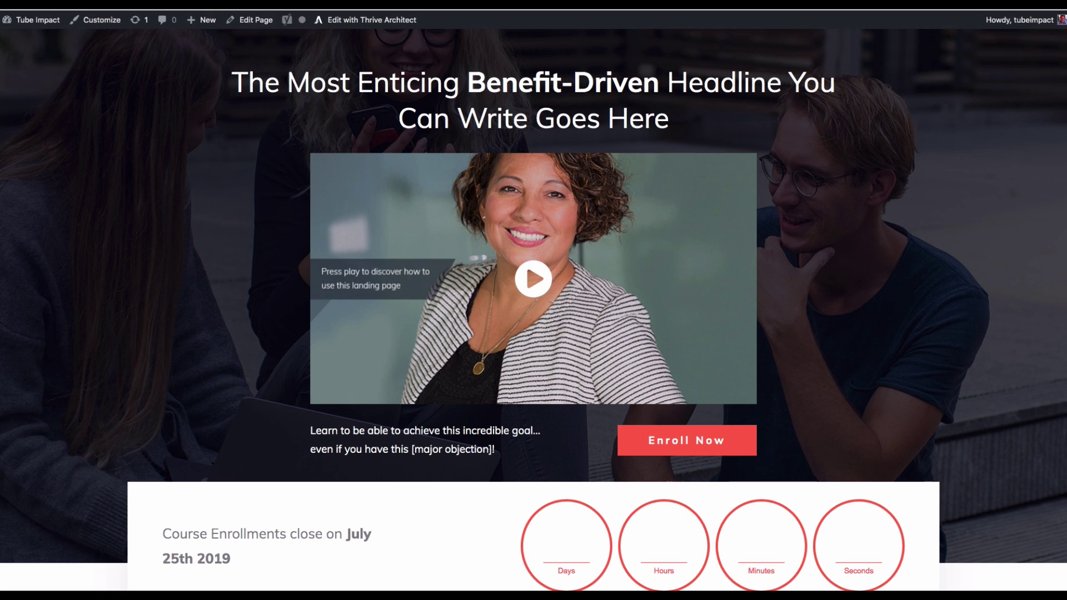
Paste the WordPress sales page address into the Sales Page URL field.
right_click(151, 10)
key("Escape")
right_click(74, 10)
left_click(101, 85)
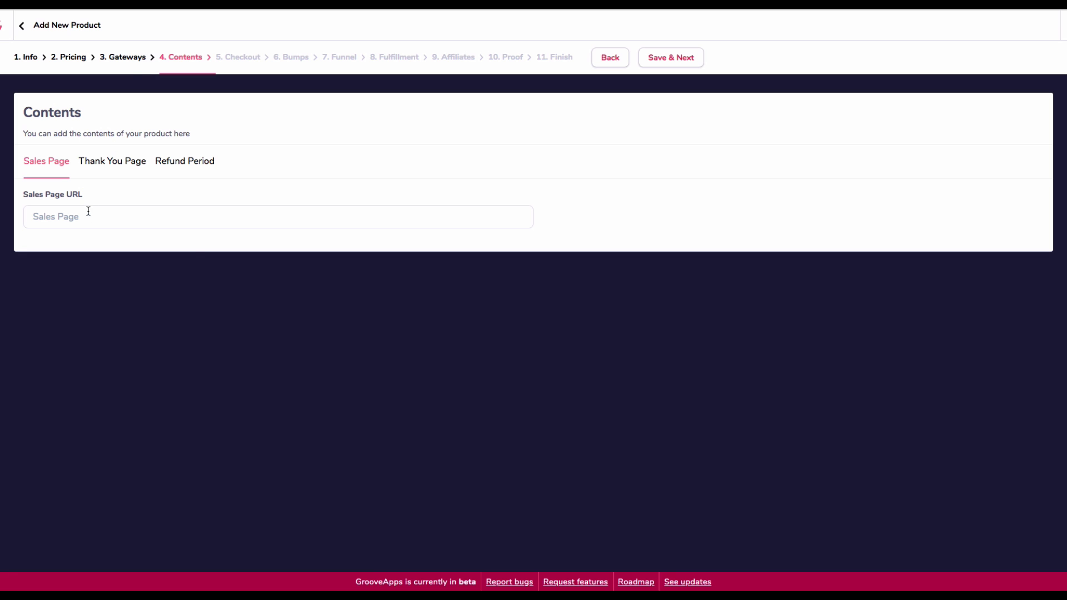
right_click(88, 214)
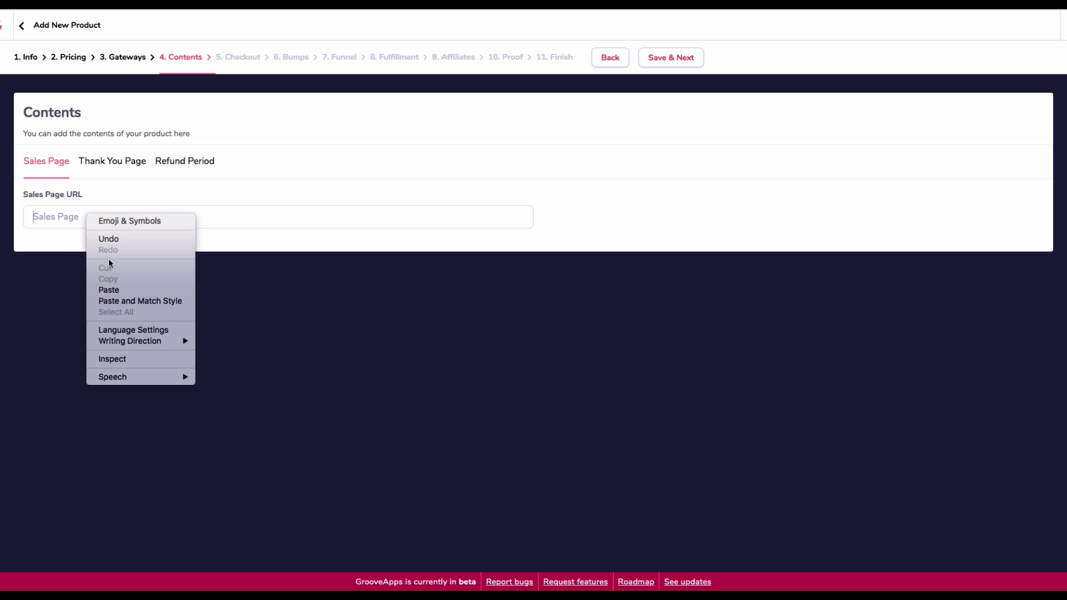
left_click(109, 290)
left_click(127, 161)
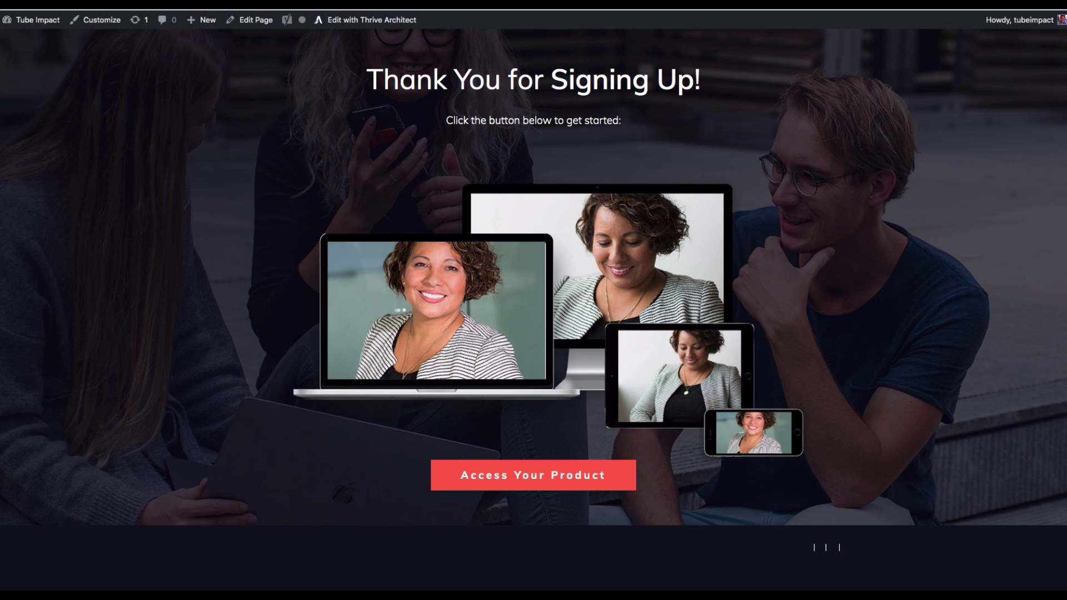
right_click(172, 13)
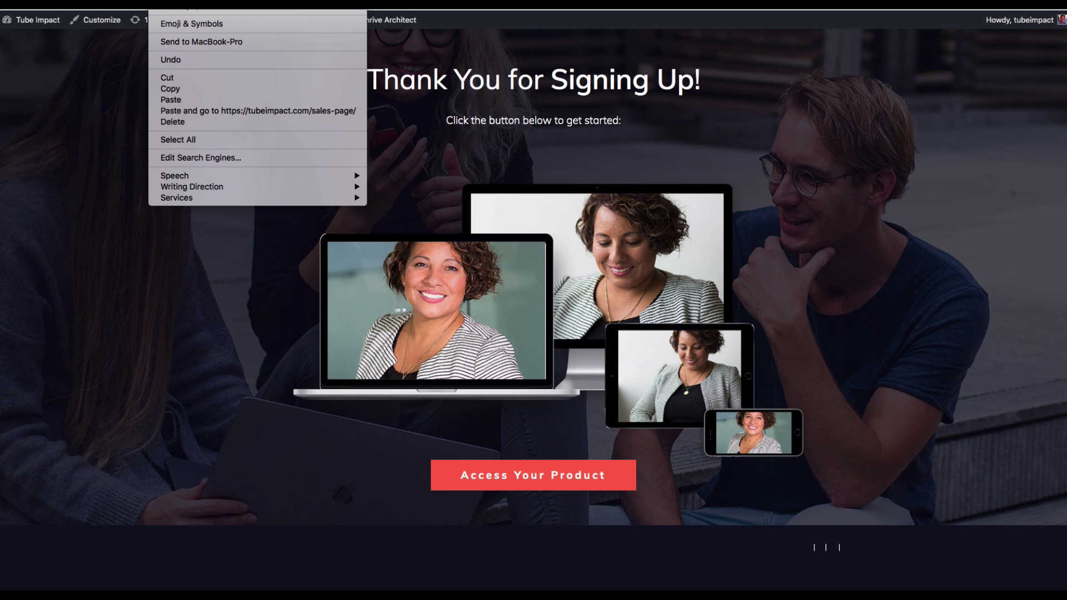
key("Escape")
right_click(88, 9)
left_click(144, 105)
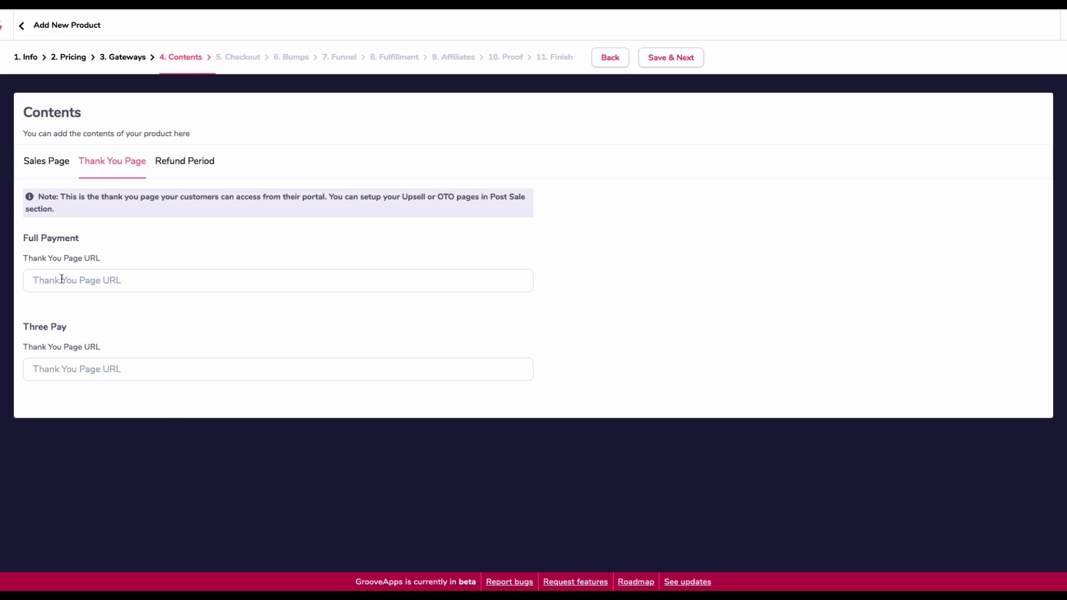
right_click(62, 279)
left_click(85, 353)
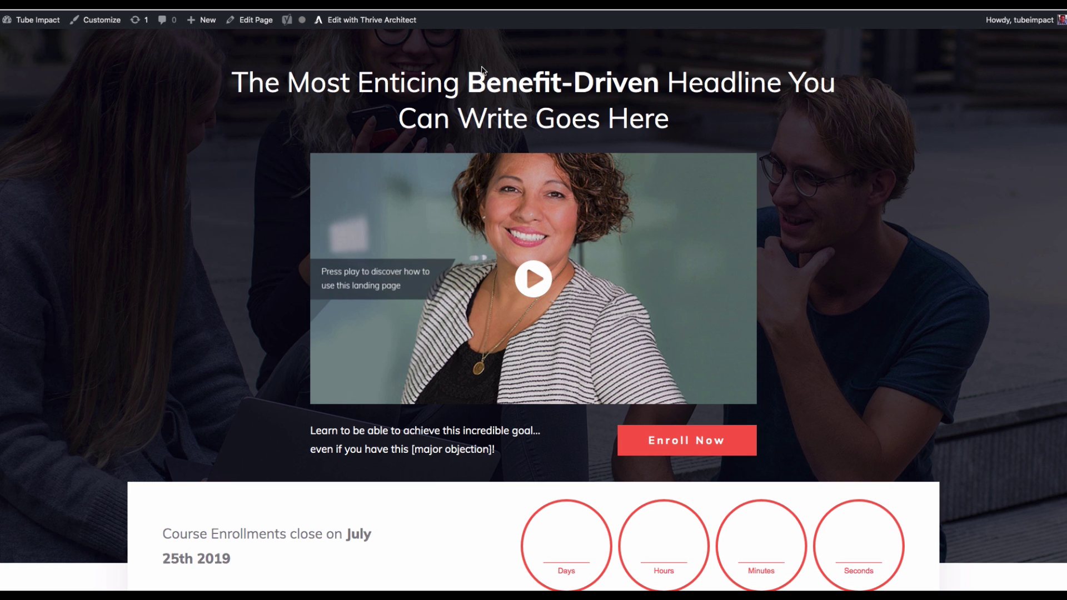
Paste the sales page address into the Three Pay thank-you URL field and save.
scroll(510, 187, "down", 10)
scroll(509, 193, "down", 20)
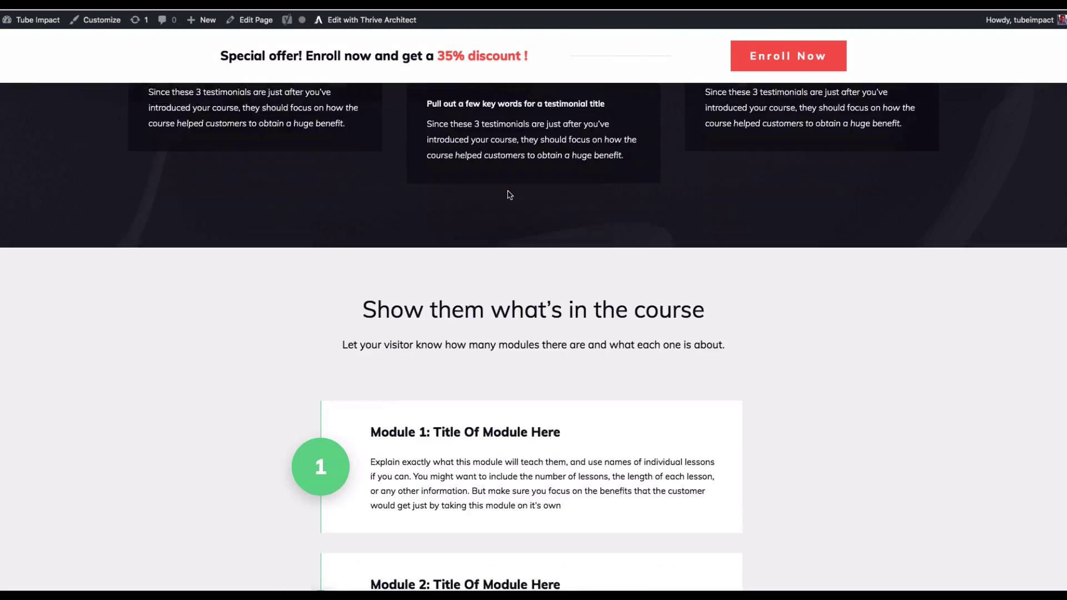
scroll(504, 194, "down", 10)
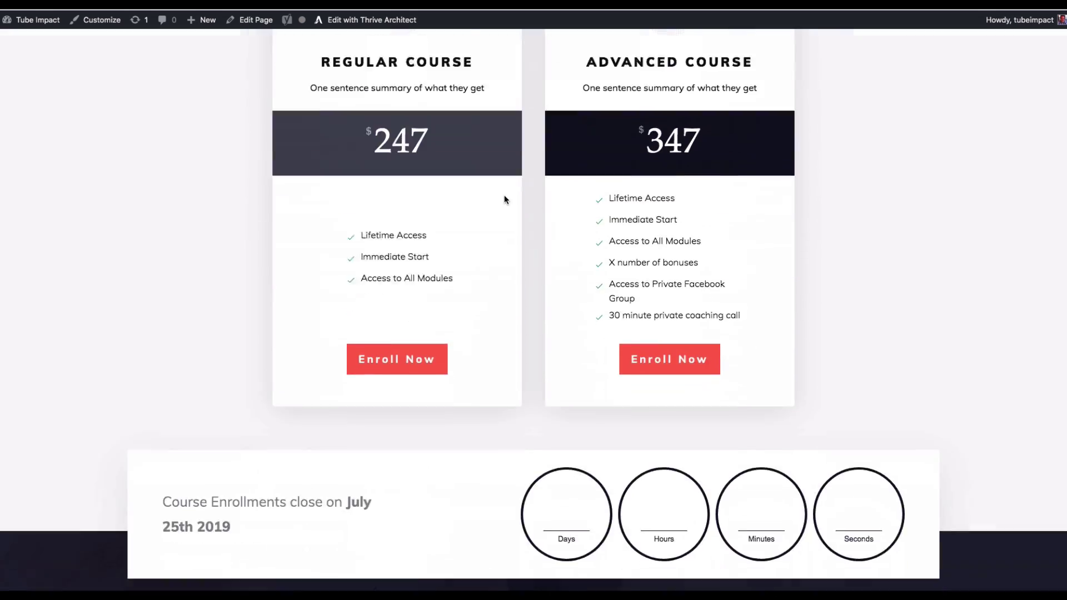
scroll(505, 200, "up", 1)
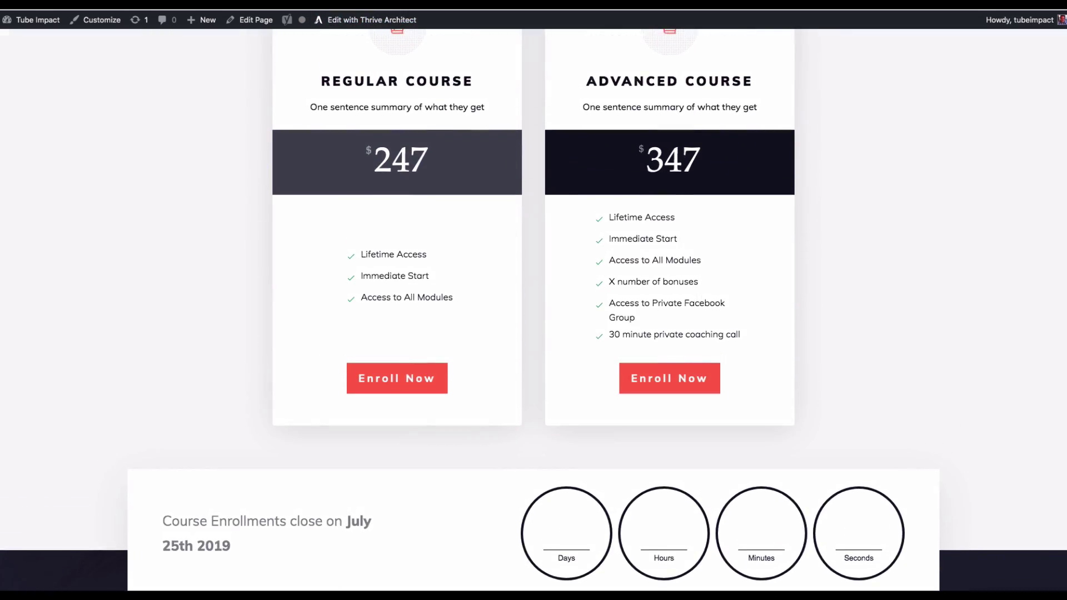
right_click(191, 10)
left_click(211, 85)
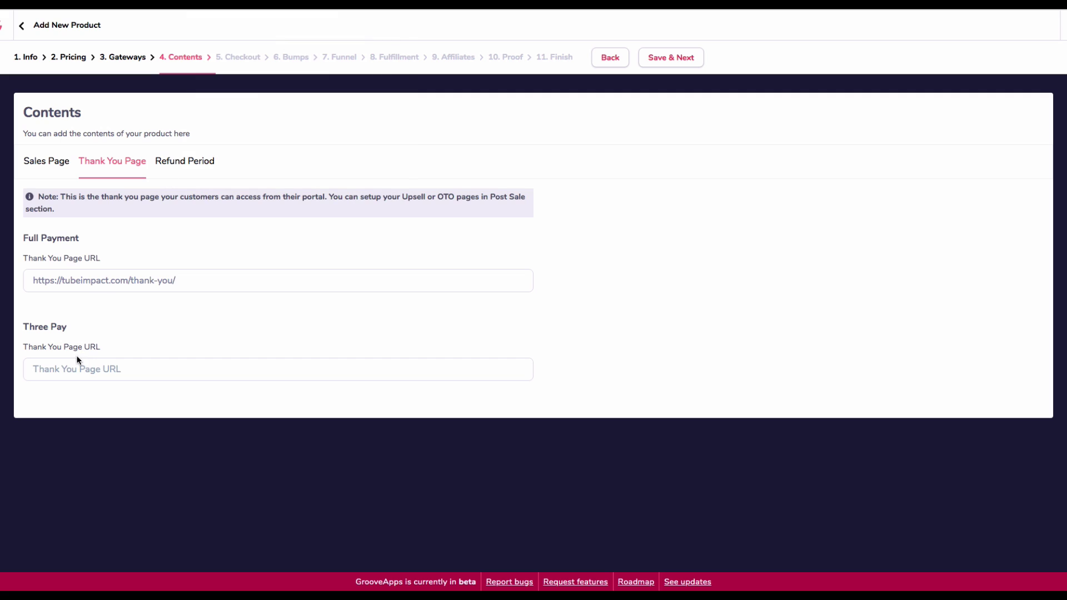
left_click(76, 367)
right_click(75, 368)
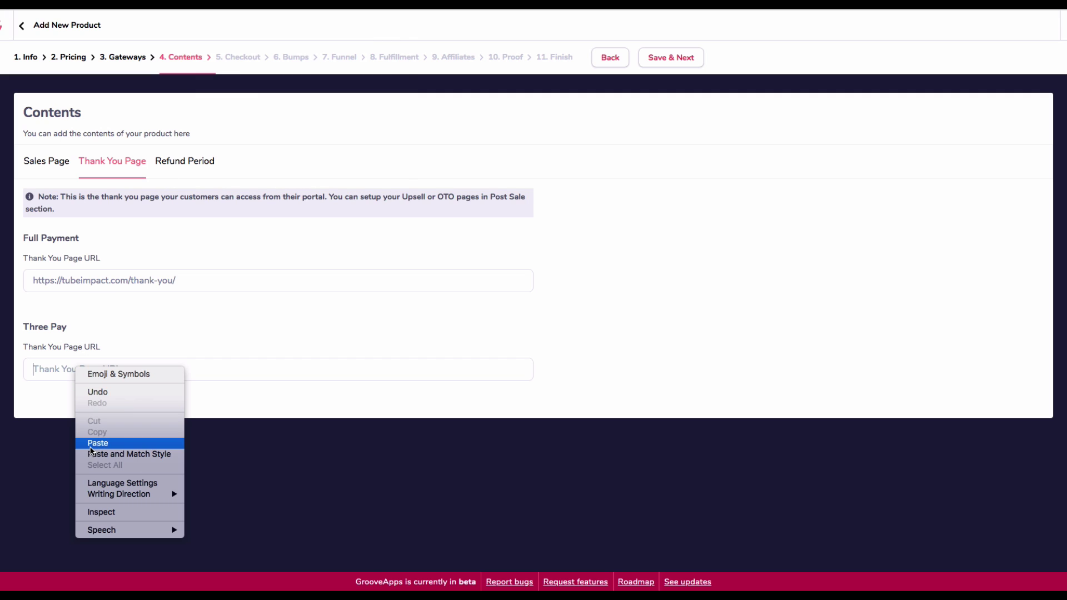
left_click(98, 443)
left_click(684, 56)
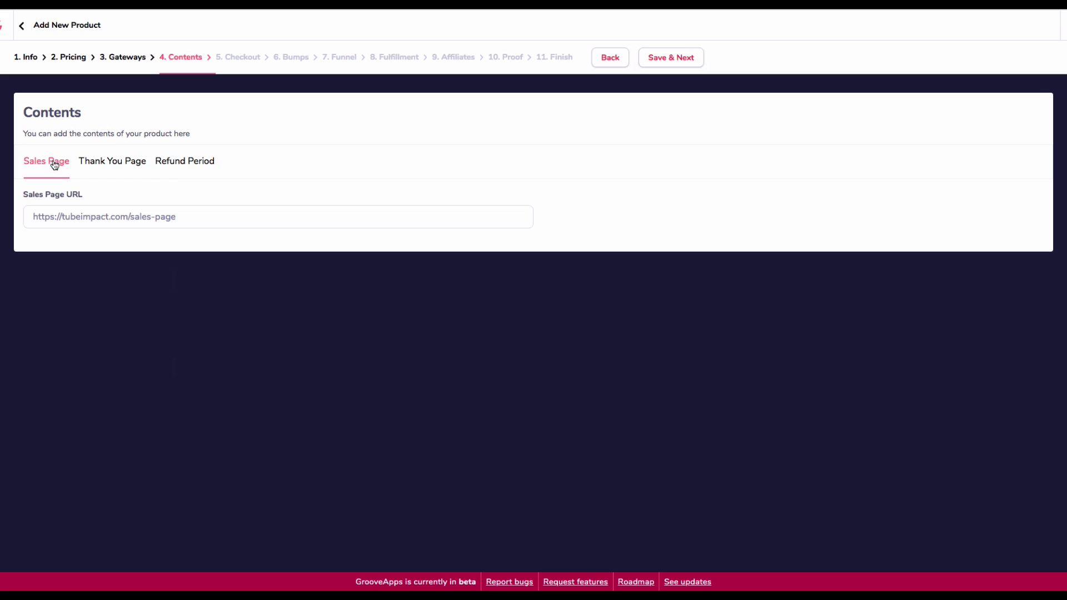
Change the 30-day refund period to 0, recheck the URLs, and save Contents.
left_click(92, 164)
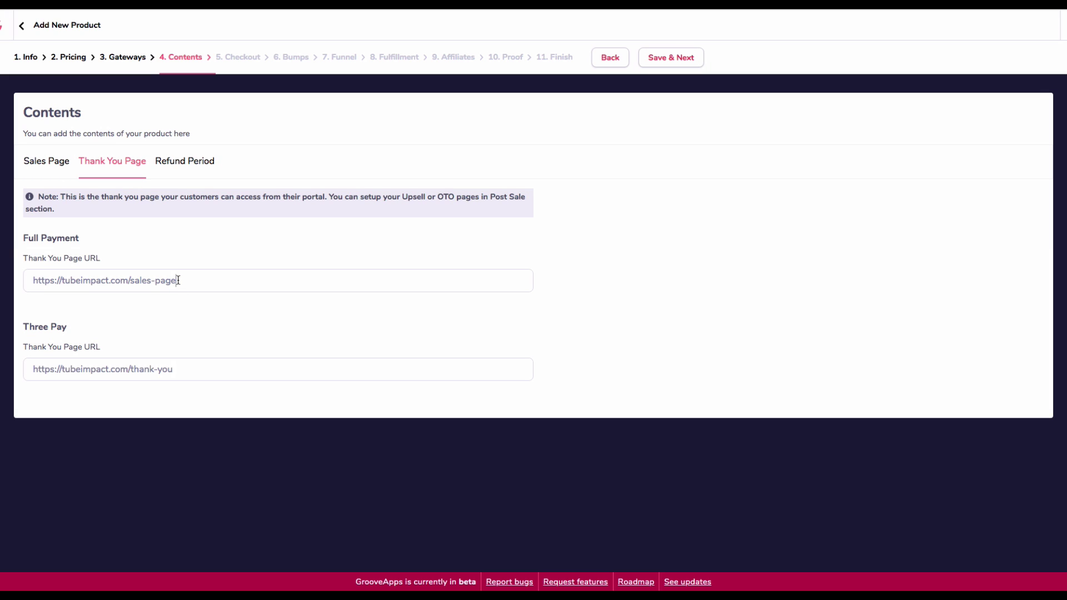
left_click(177, 280)
left_click(177, 164)
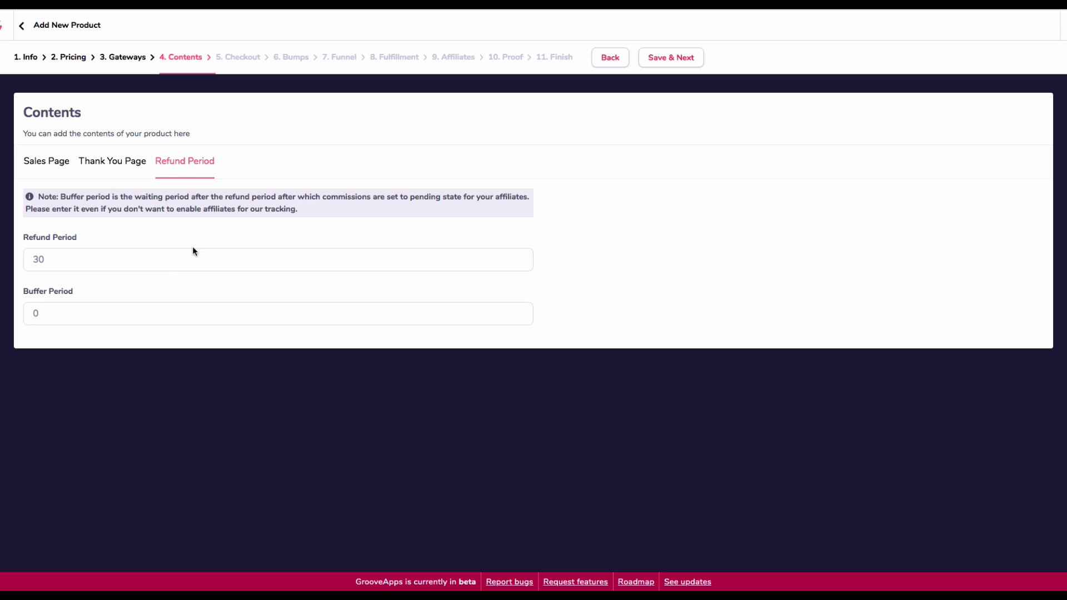
double_click(88, 259)
type("0")
left_click(99, 165)
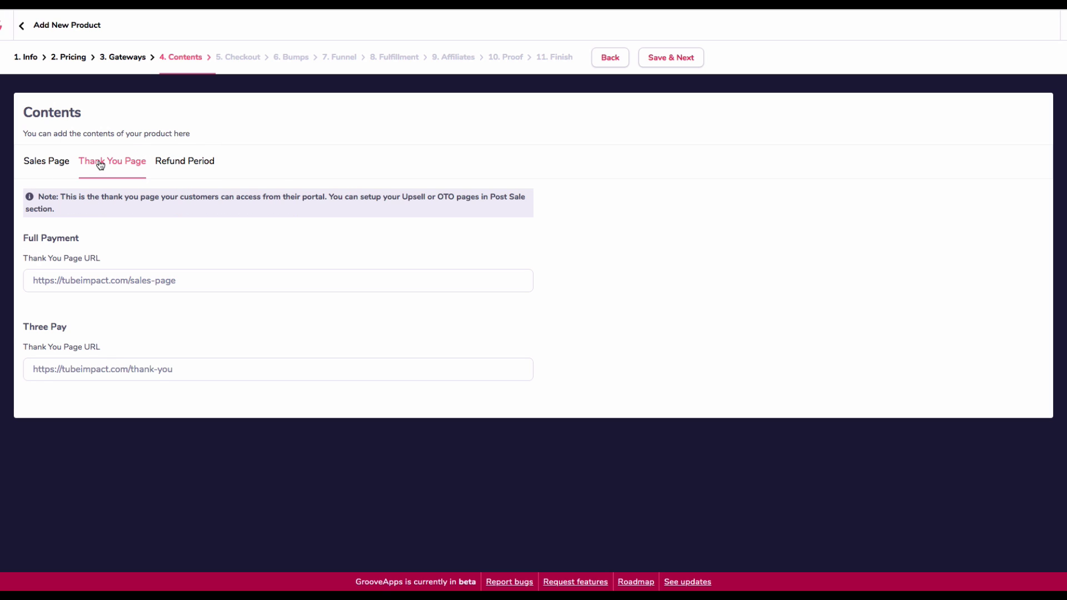
left_click(46, 171)
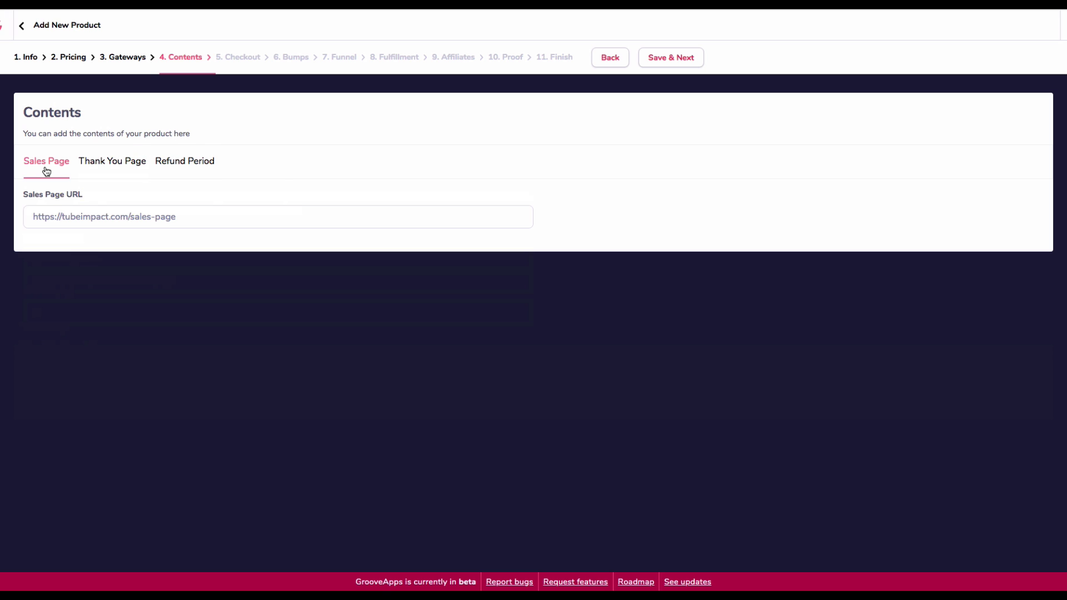
left_click(107, 165)
left_click(678, 58)
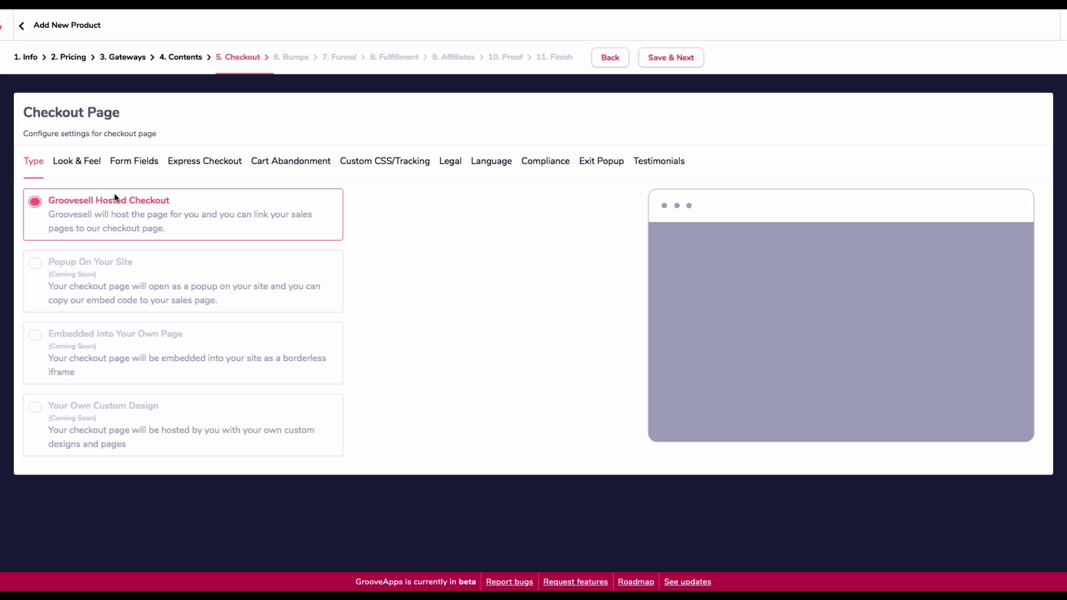
Pick the Blue Sidebar checkout template after briefly trying Gray Sidebar.
left_click(80, 167)
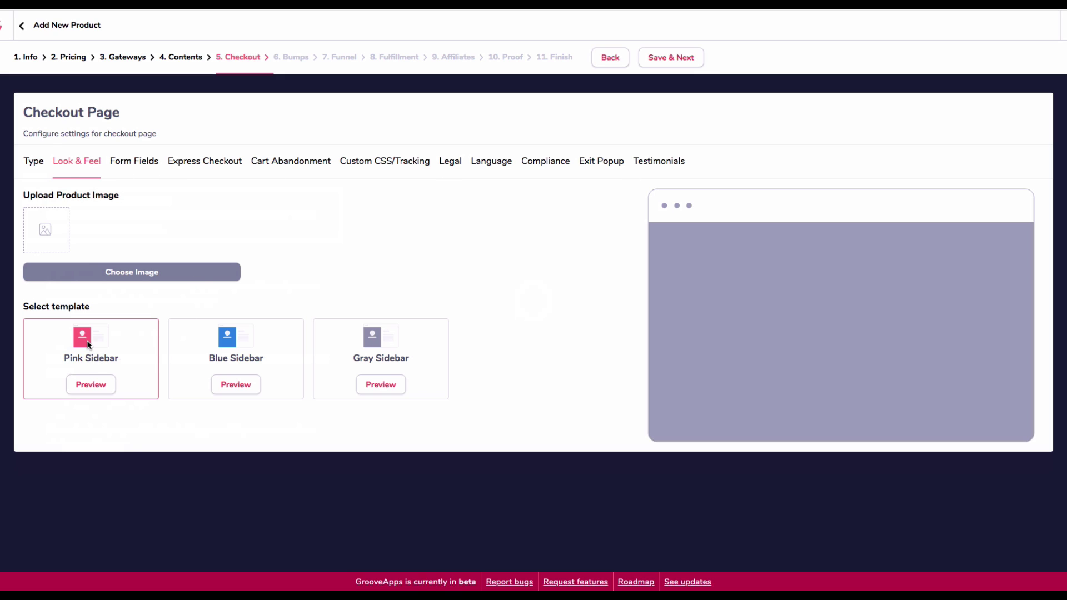
left_click(258, 353)
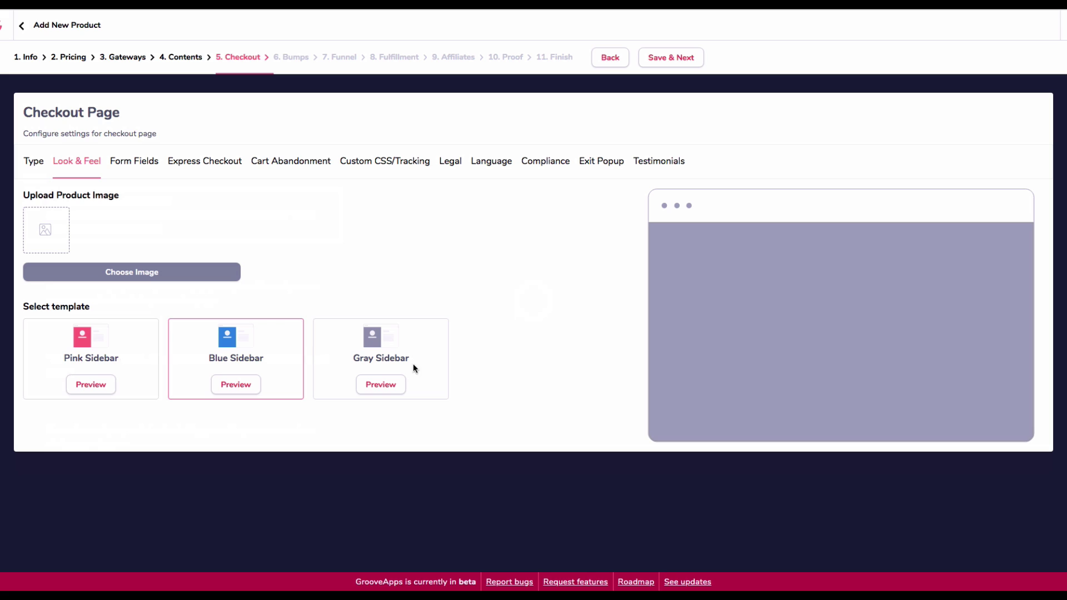
left_click(394, 361)
left_click(255, 362)
Remove the Phone and Company fields from the checkout form.
left_click(139, 162)
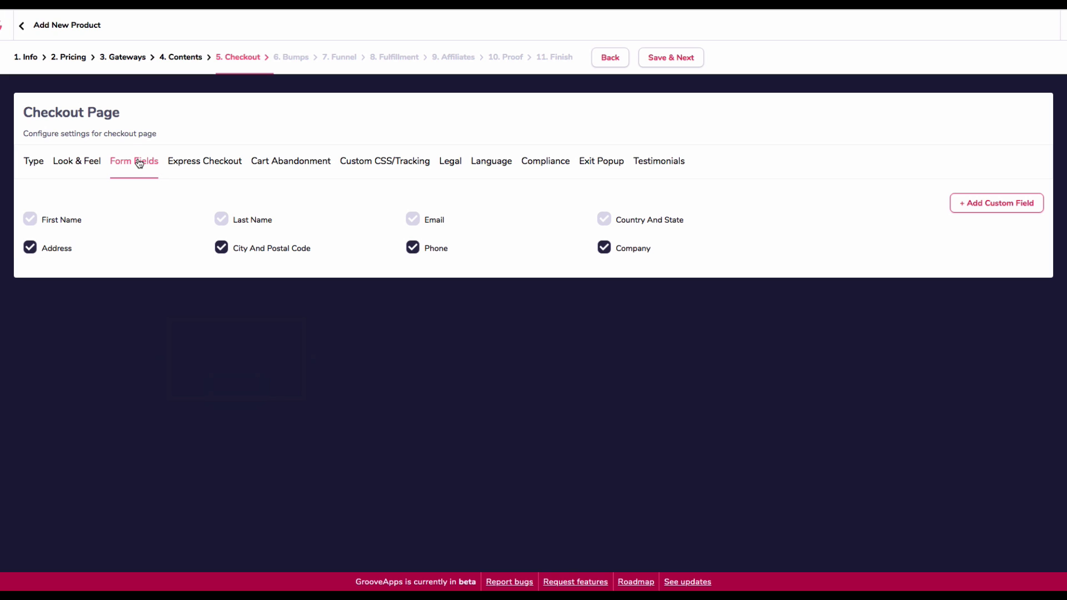
left_click(415, 253)
left_click(604, 248)
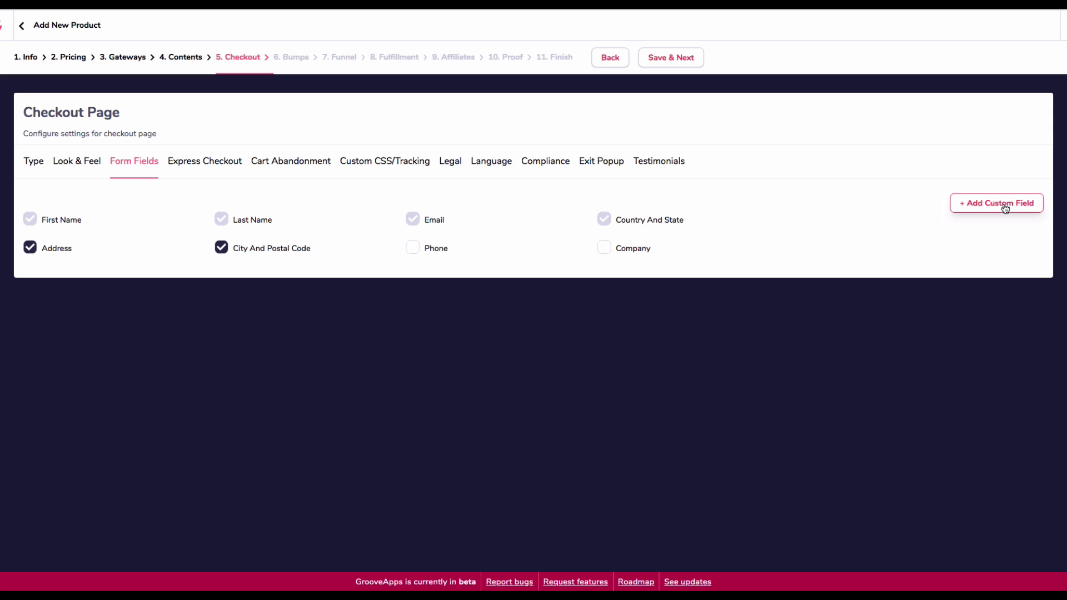
Keep Express Checkout set to 'No, use the full checkout experience'.
left_click(207, 167)
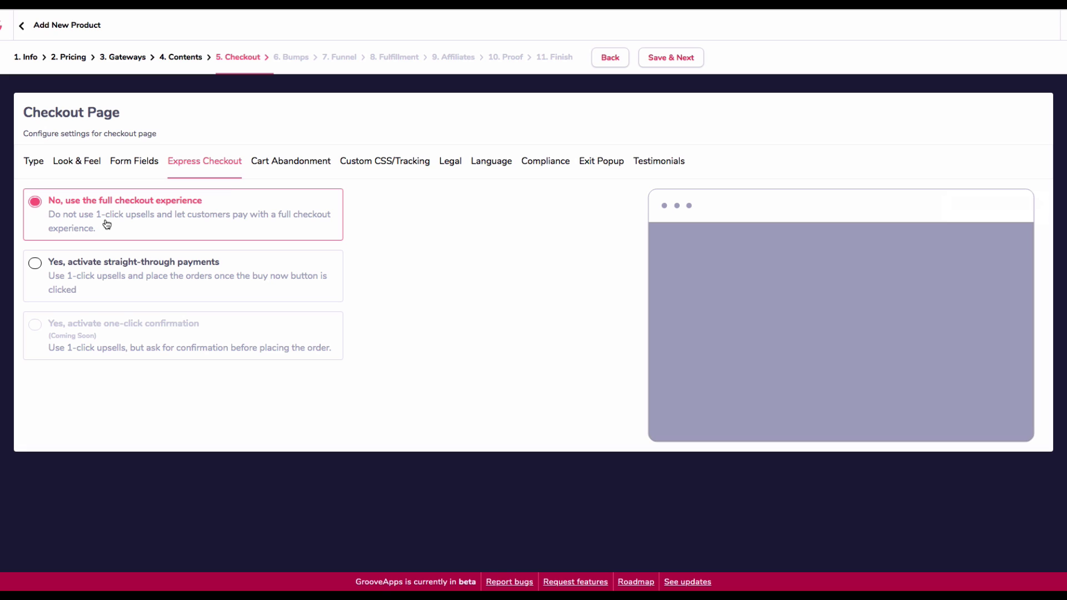
left_click(34, 264)
left_click(40, 208)
left_click(312, 163)
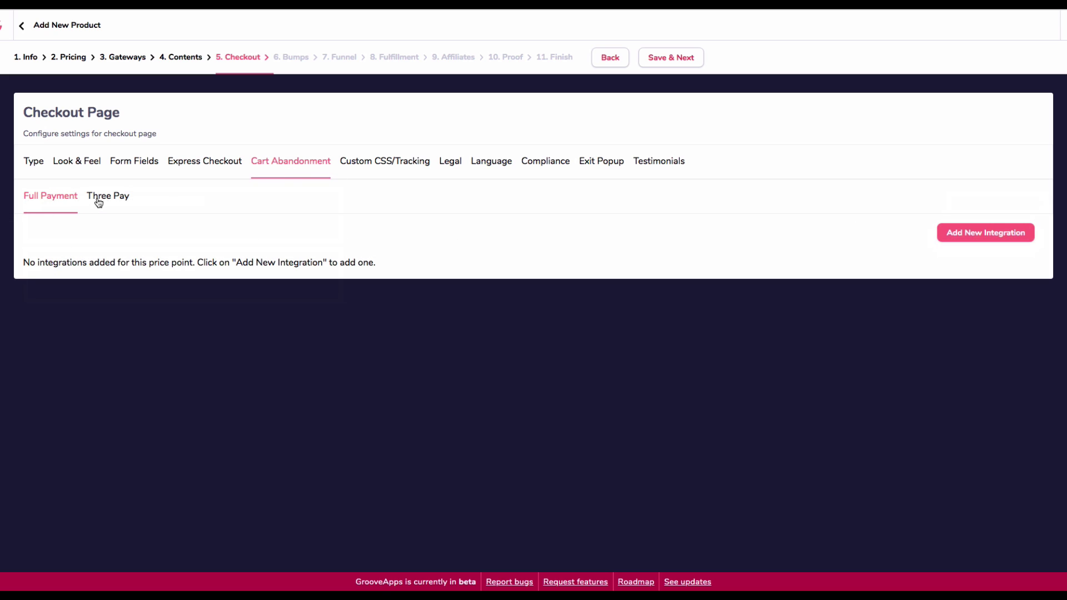
left_click(990, 233)
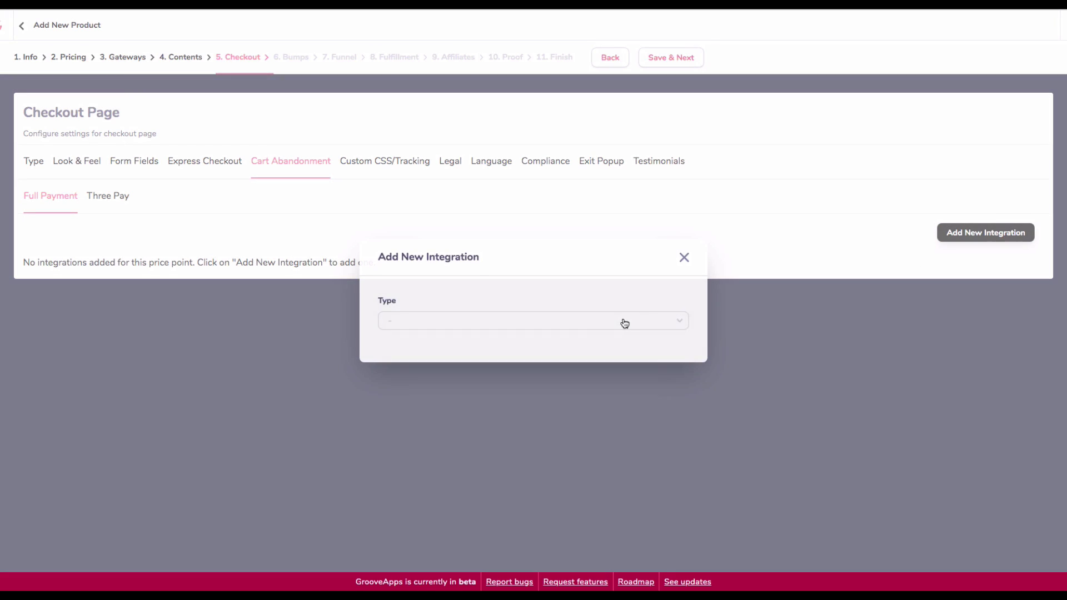
left_click(684, 259)
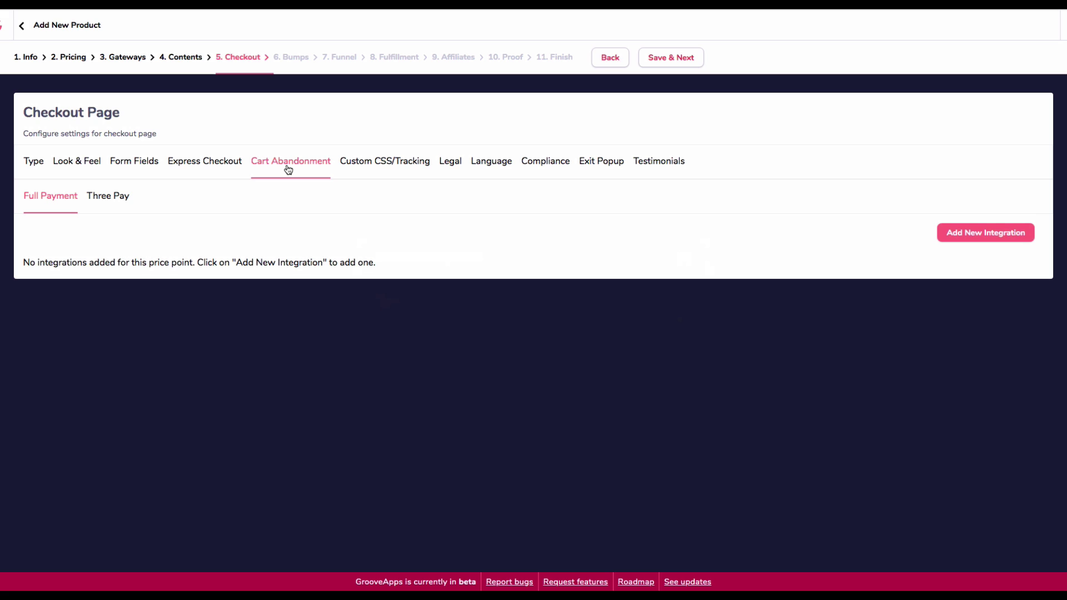
Require buyers to agree to vendor-specific legal terms at checkout.
left_click(383, 162)
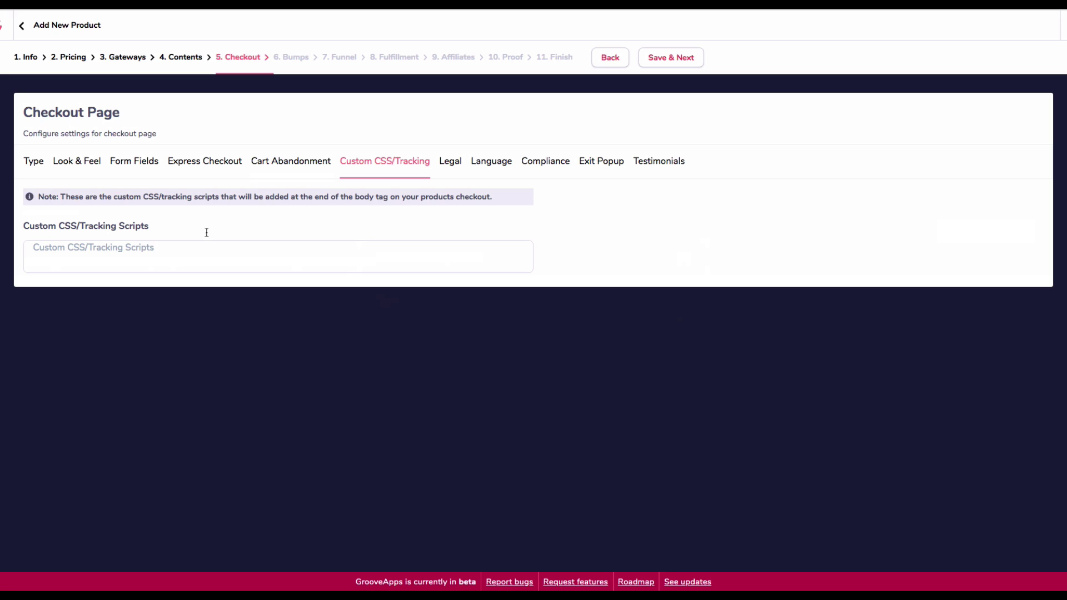
left_click(455, 165)
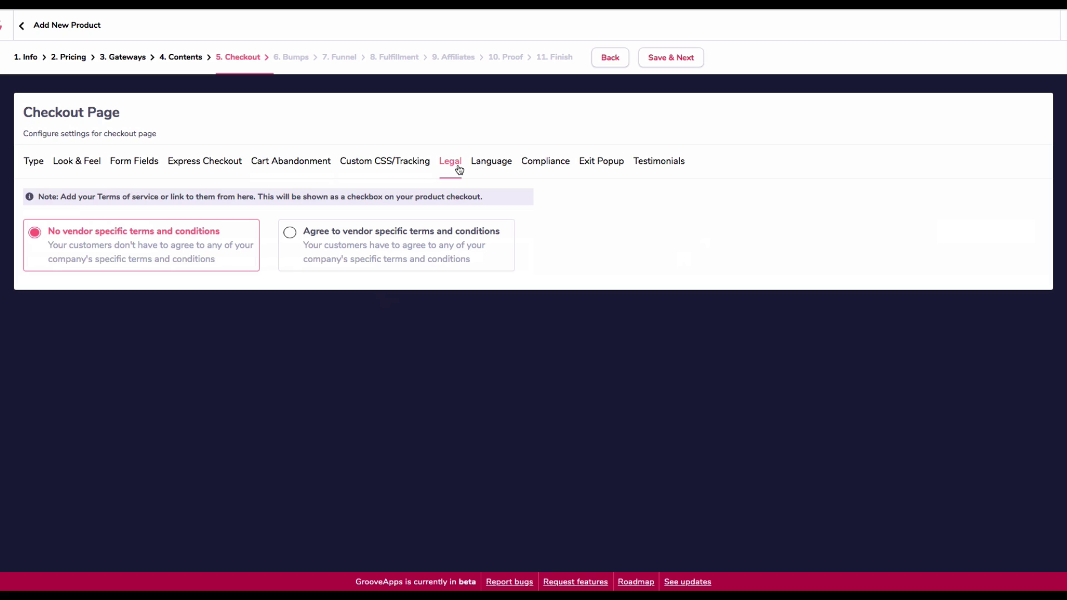
left_click(290, 233)
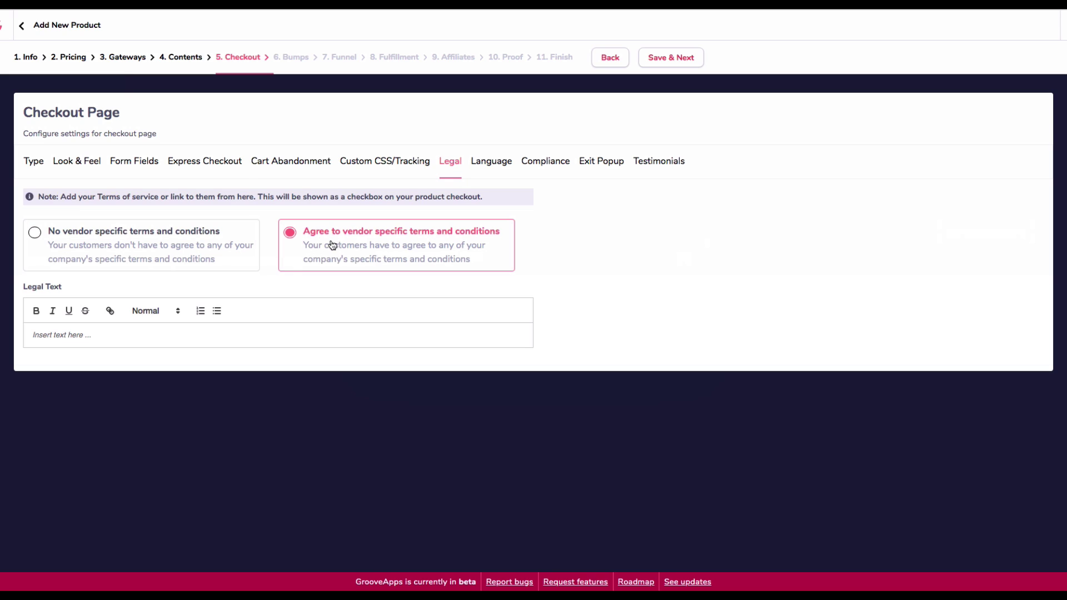
left_click(35, 232)
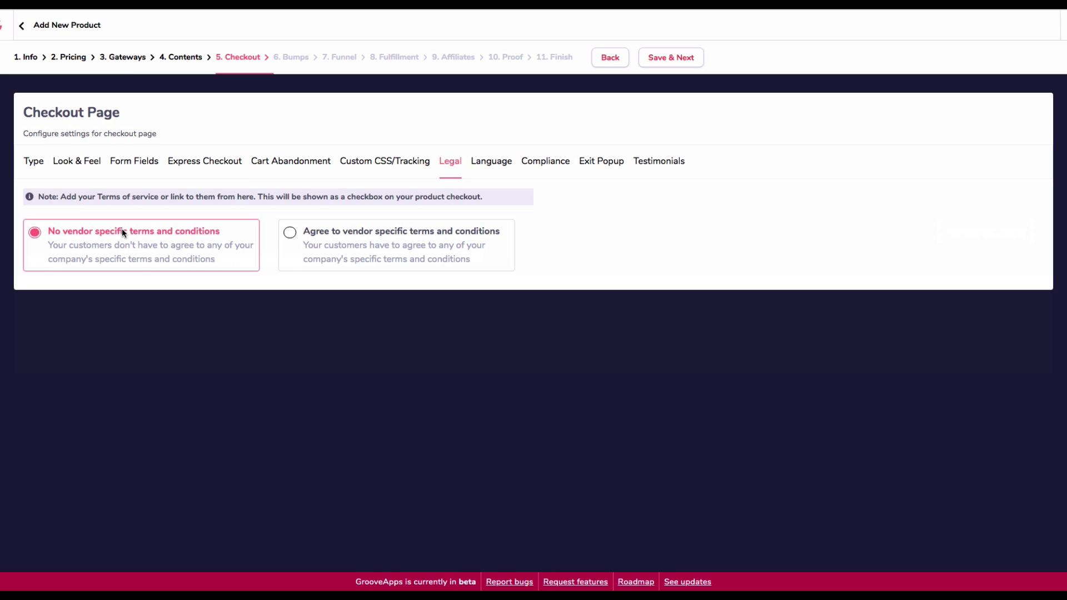
left_click(355, 233)
Review the language, compliance, exit popup and testimonials settings, returning to Hosted Checkout type.
left_click(491, 161)
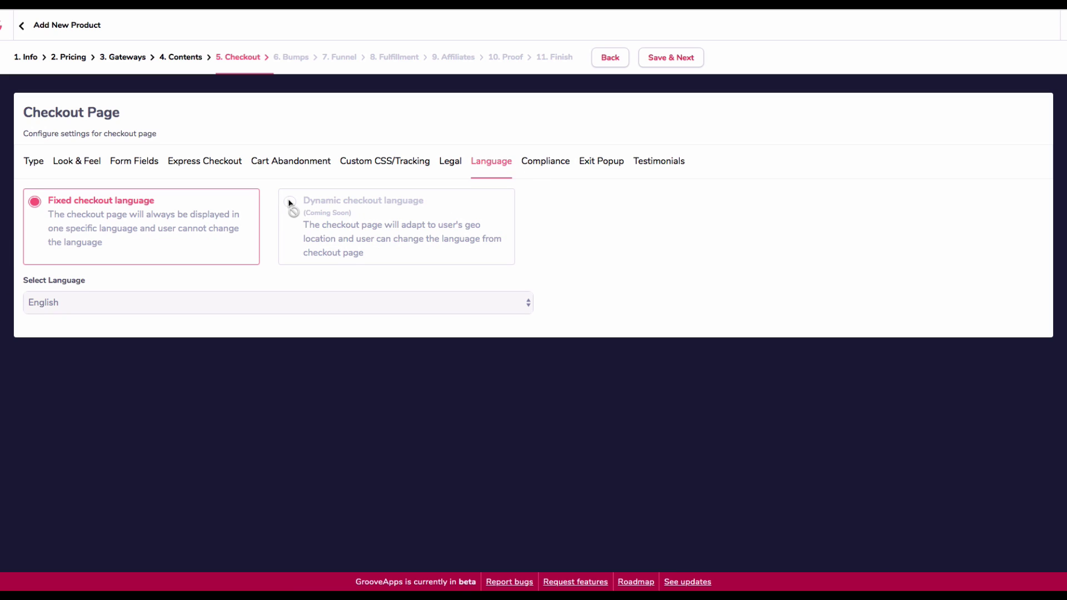
left_click(546, 168)
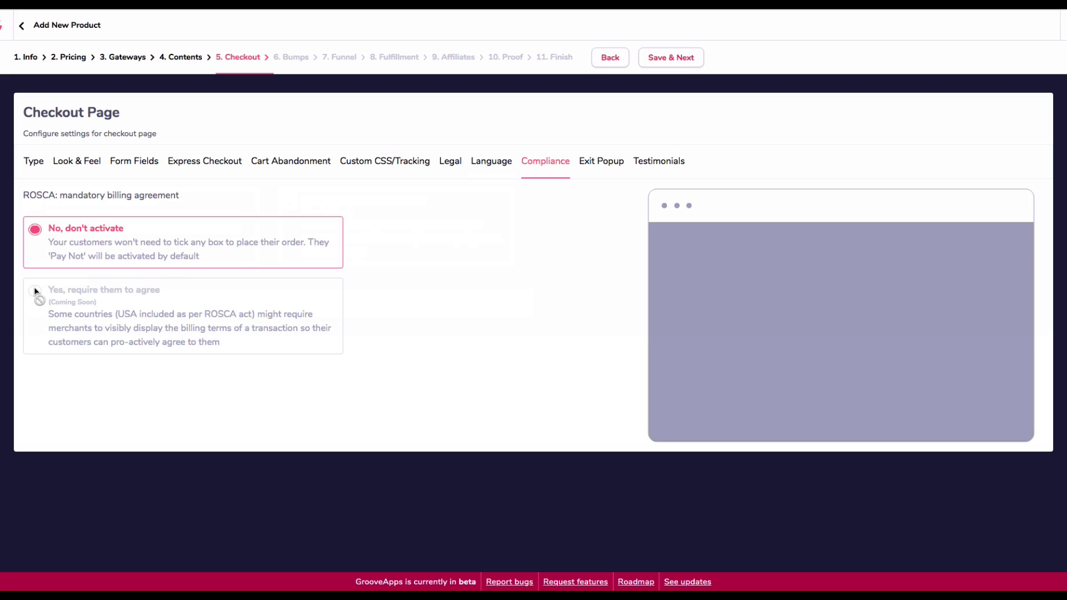
left_click(608, 162)
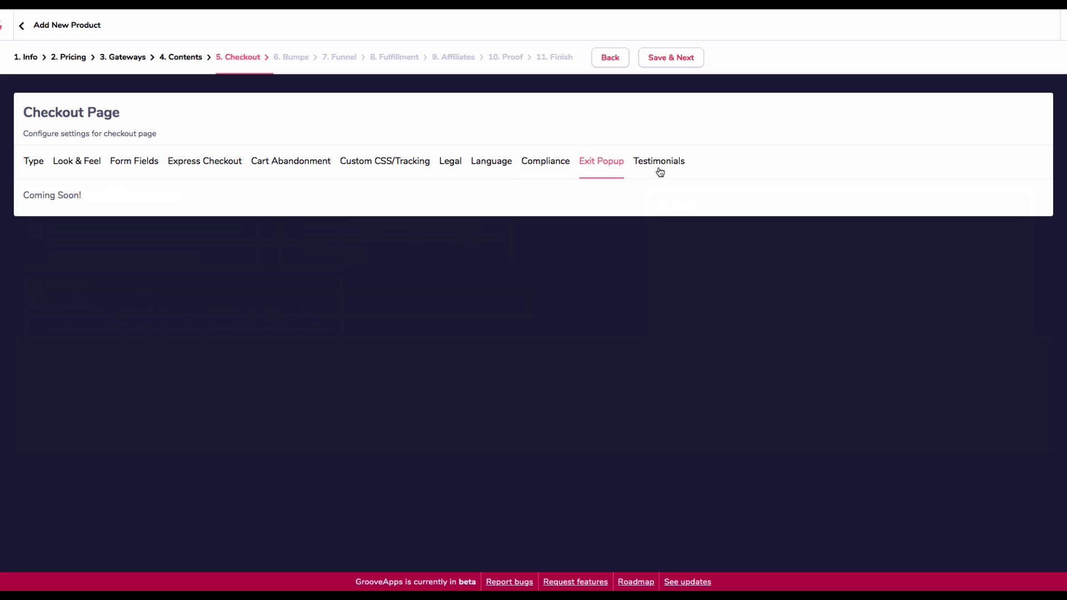
left_click(651, 163)
left_click(612, 176)
left_click(25, 168)
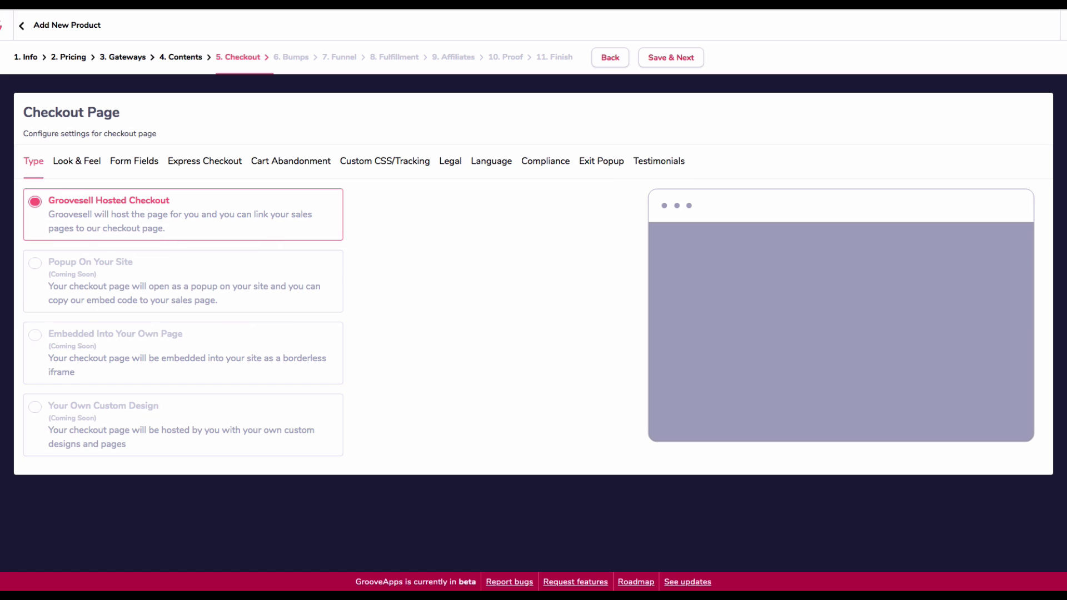
Save checkout and order bumps (off), keeping Thank You Page for Full Payment and Three Pay.
left_click(671, 62)
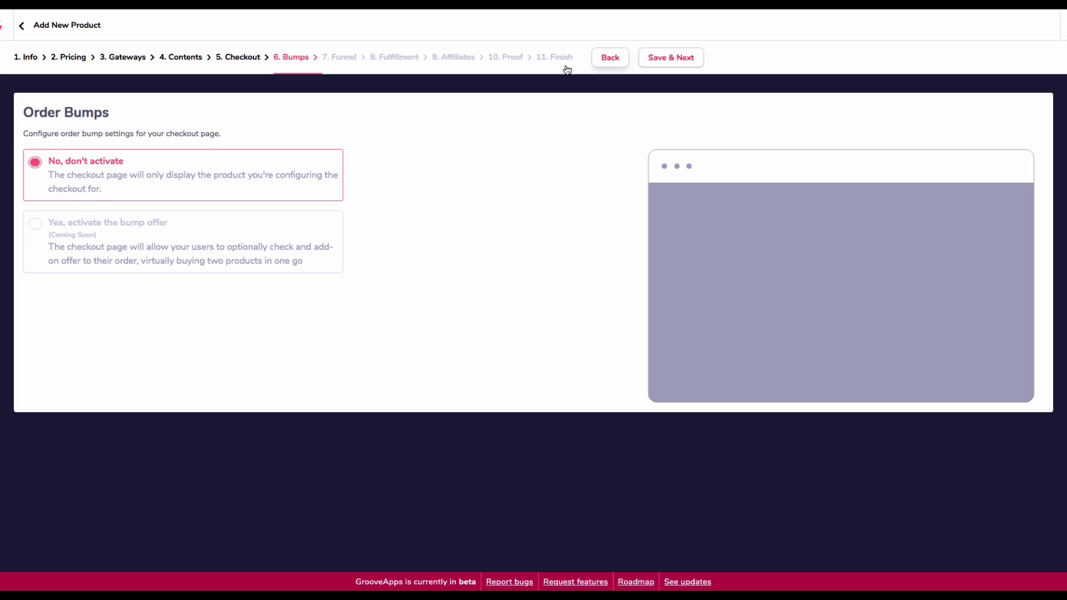
left_click(675, 58)
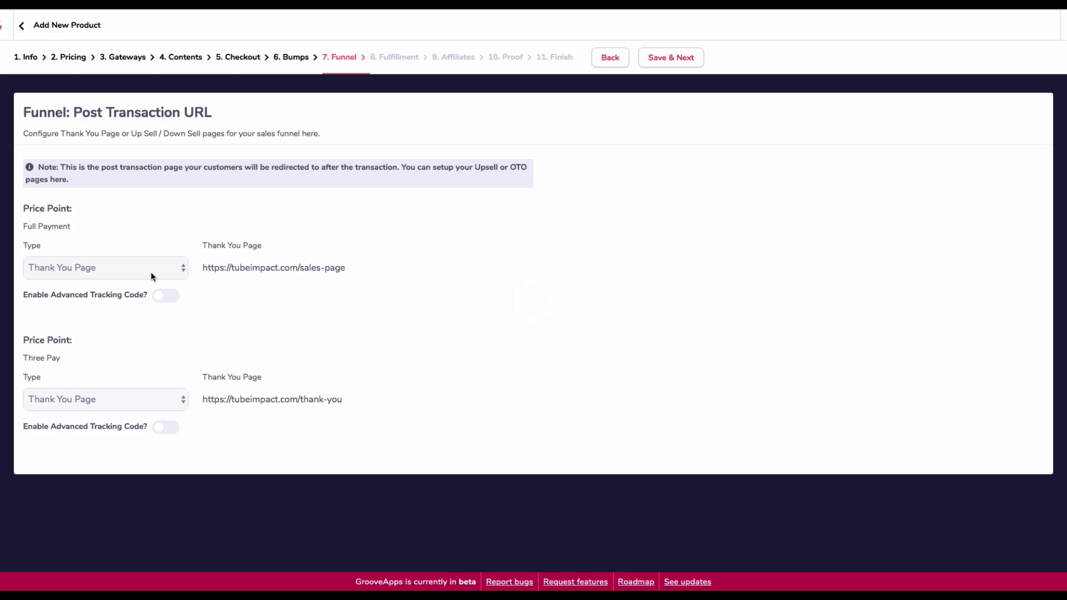
left_click(133, 268)
left_click(136, 267)
left_click(118, 399)
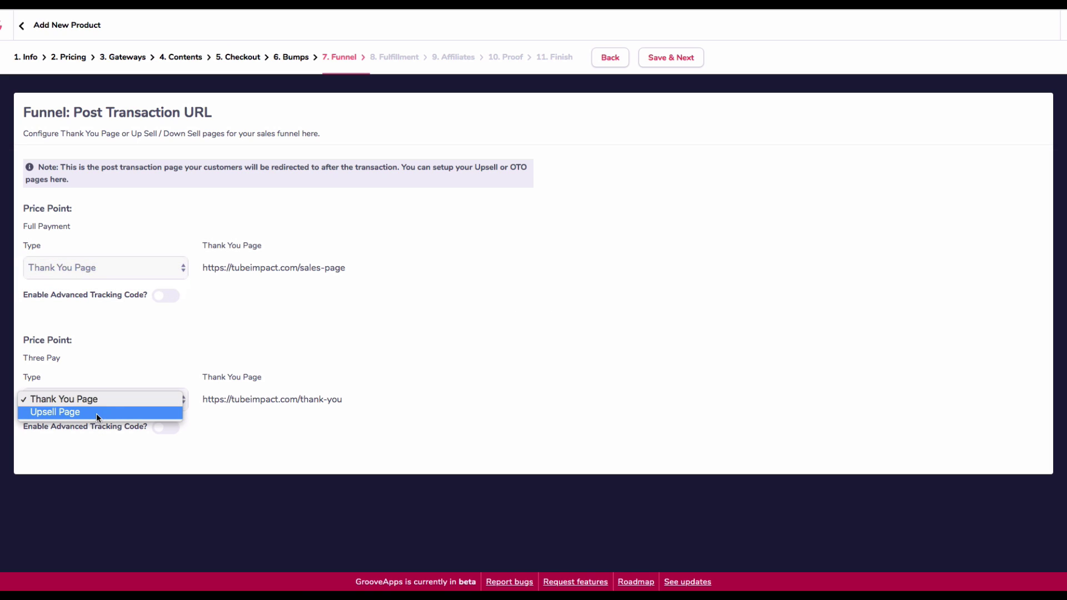
left_click(134, 365)
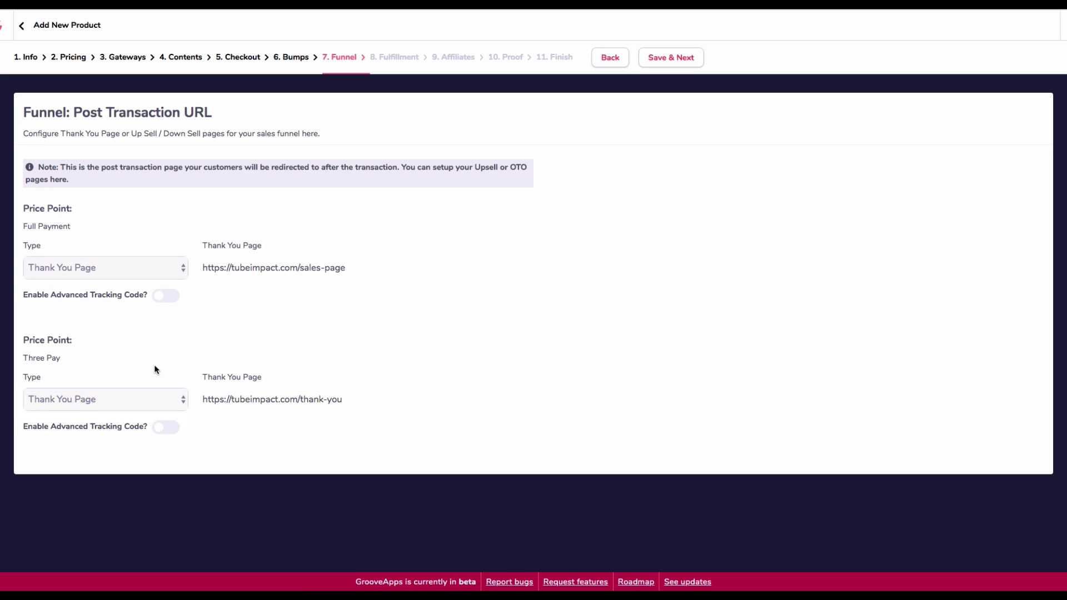
Enable the advanced tracking code for the Full Payment price point.
left_click(171, 297)
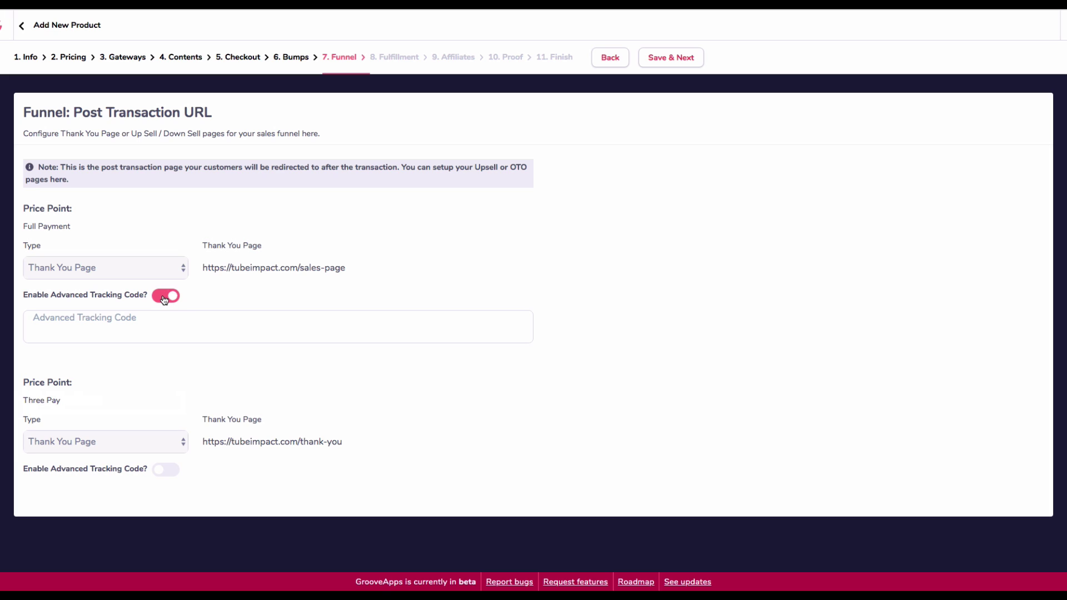
left_click(164, 299)
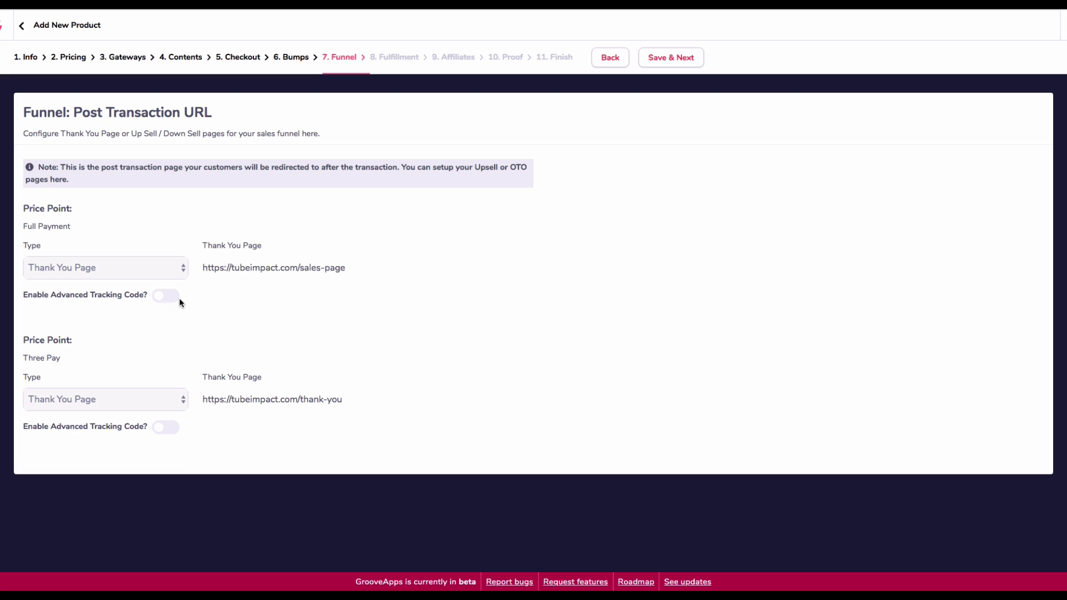
left_click(174, 297)
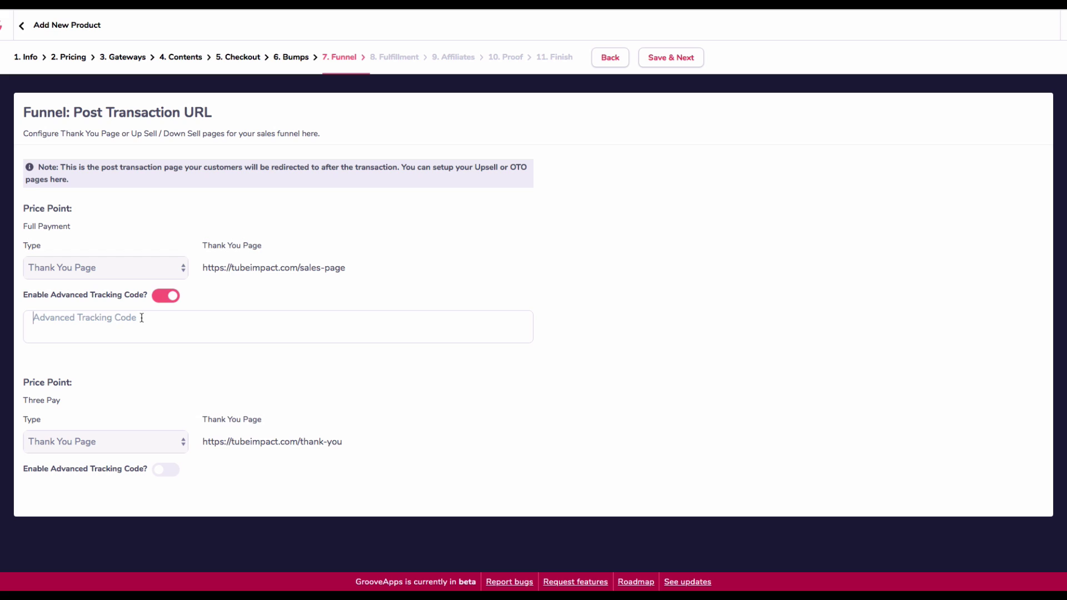
Save the funnel and review Fulfillment's Three Pay access, Integrations and Webhooks, leaving No Access Page.
left_click(679, 55)
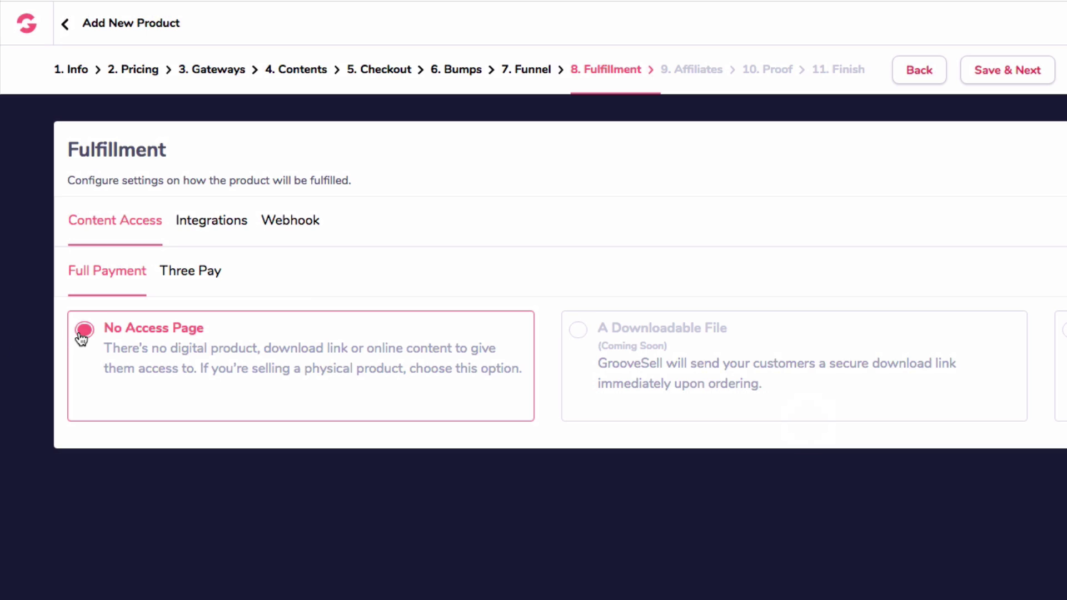
left_click(180, 275)
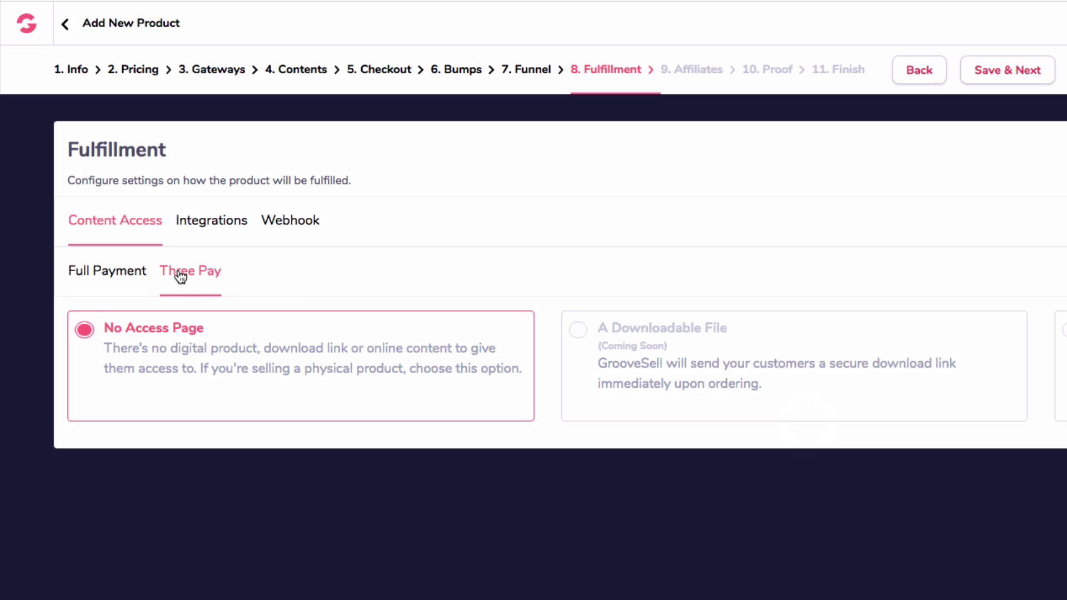
left_click(217, 222)
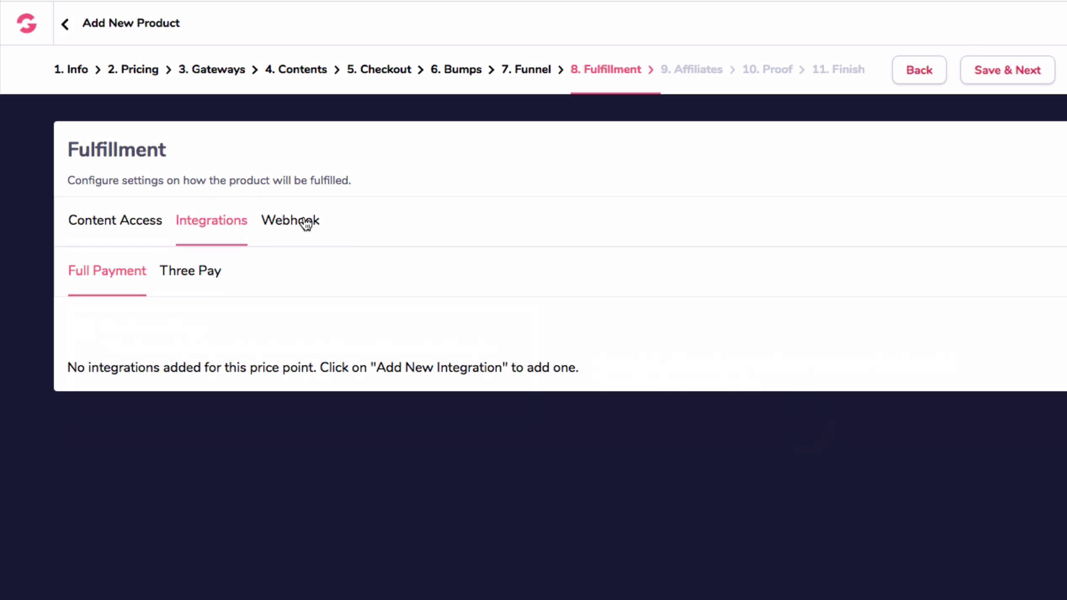
left_click(307, 222)
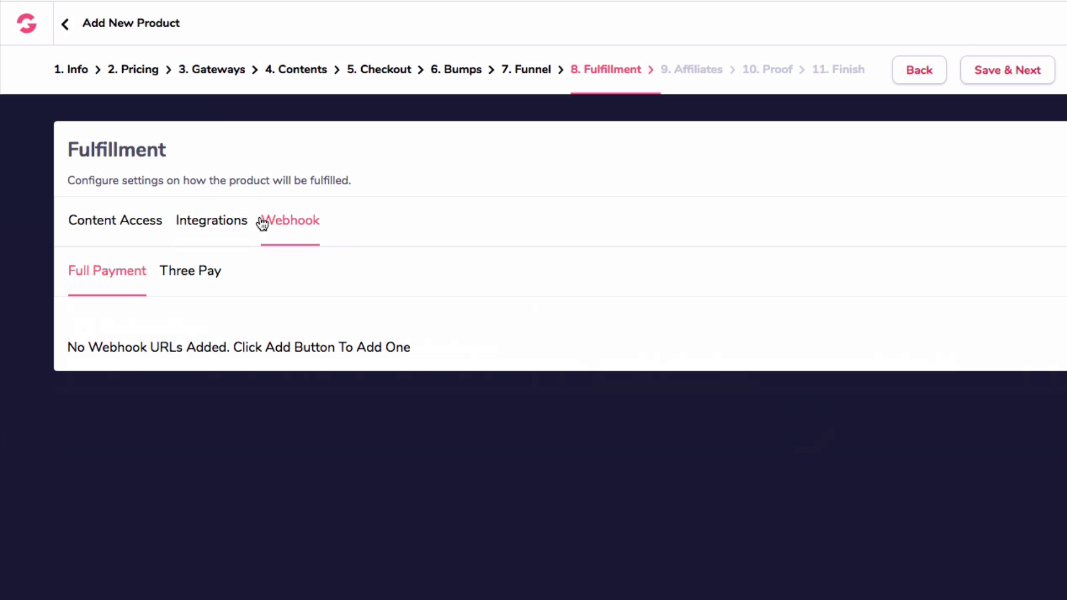
left_click(126, 230)
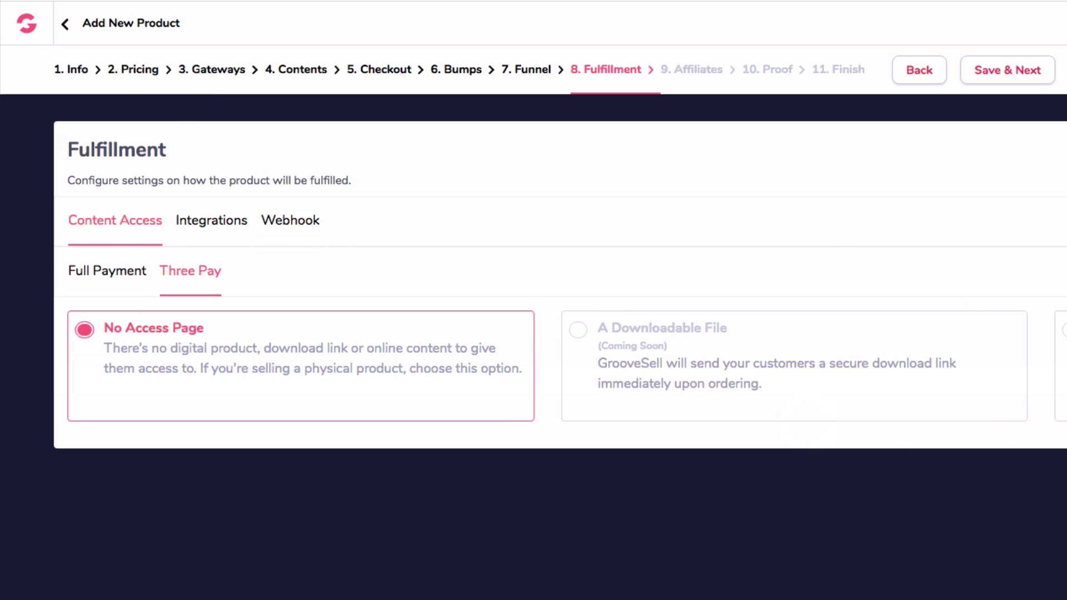
left_click(214, 227)
left_click(289, 222)
left_click(121, 222)
Activate the affiliate program with 40% Tier 1 and 10% JV Broker for Full Payment.
left_click(1029, 66)
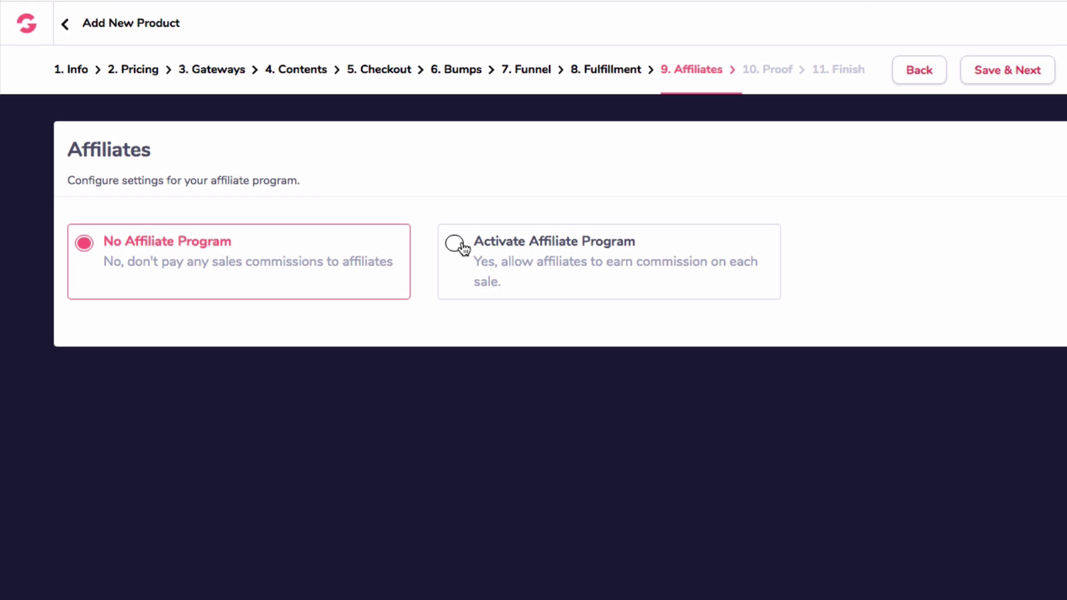
left_click(457, 245)
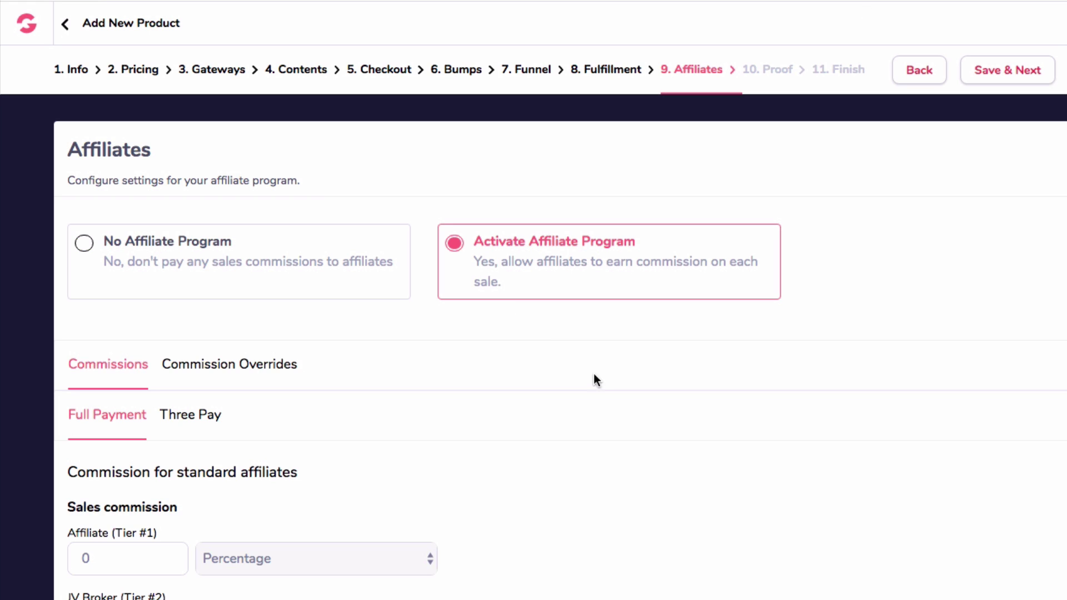
left_click_drag(95, 448, 9, 438)
type("40")
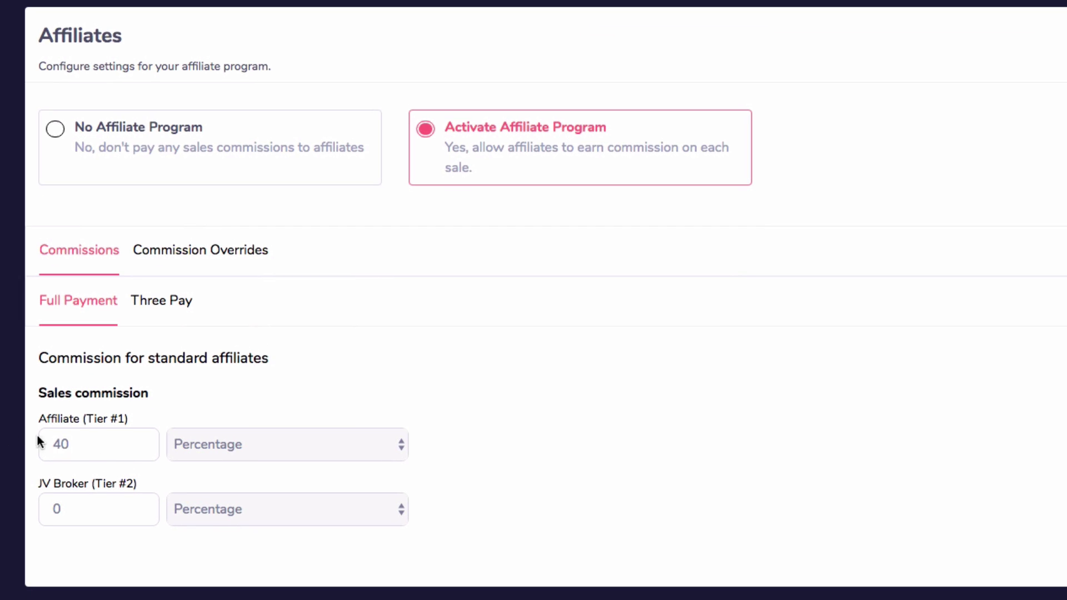
left_click_drag(71, 515, 25, 508)
type("10")
Give Three Pay 40% Tier 1 and 10% JV Broker commissions for 3 charges.
left_click(184, 321)
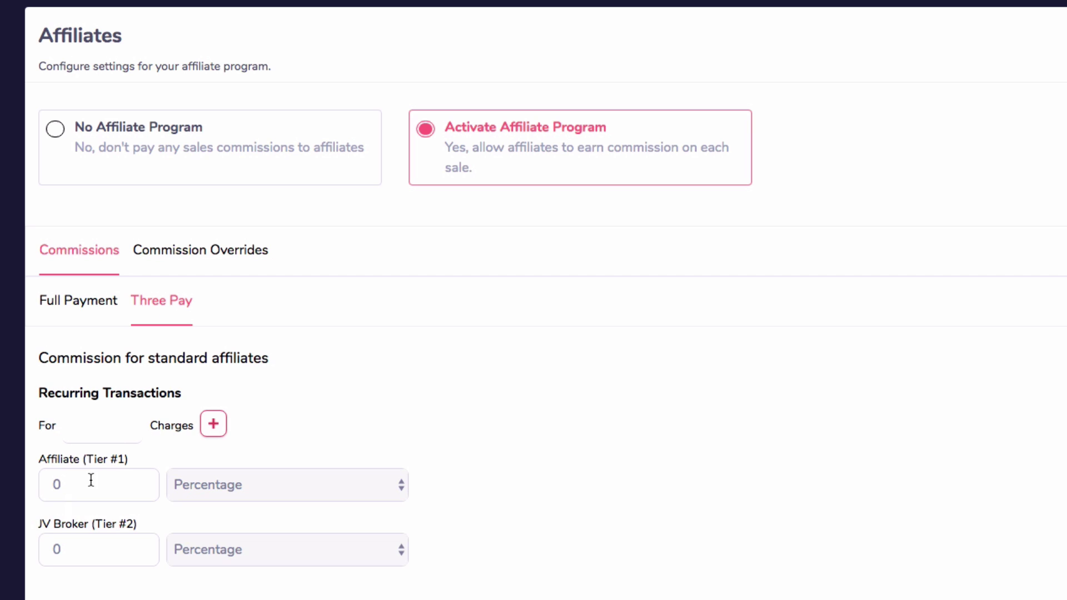
left_click_drag(91, 479, 19, 479)
type("40")
left_click_drag(89, 548, 16, 550)
type("10")
left_click(82, 299)
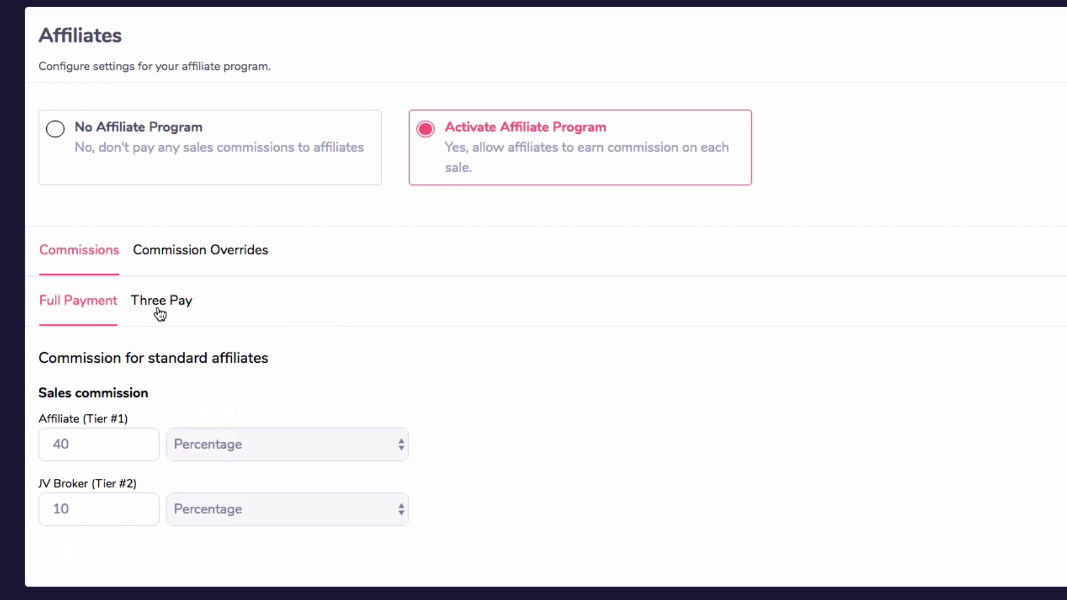
left_click(154, 303)
left_click(103, 417)
type("3")
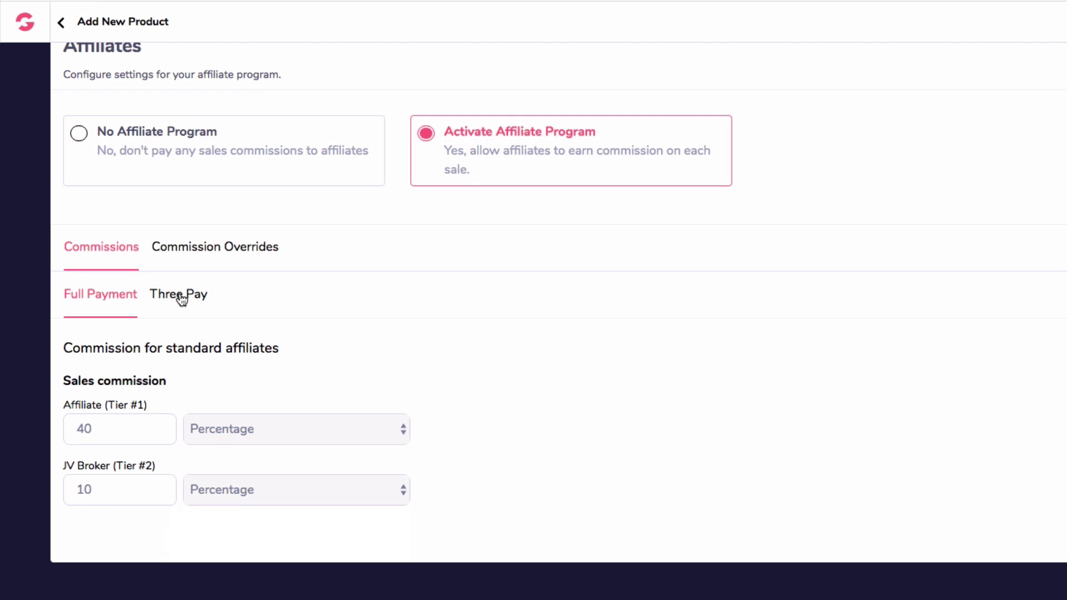
left_click(162, 301)
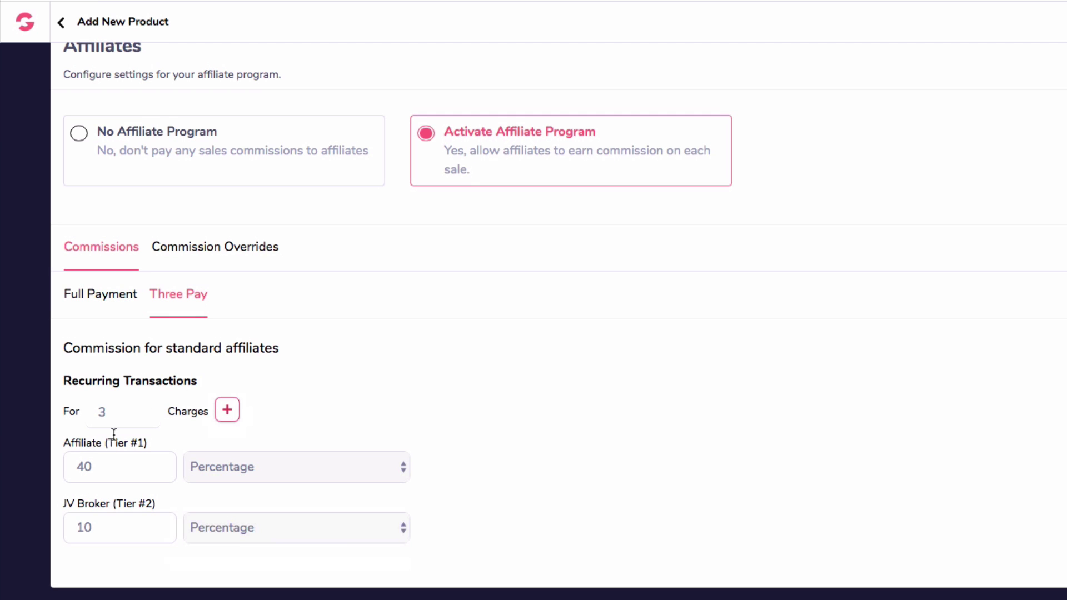
left_click(100, 306)
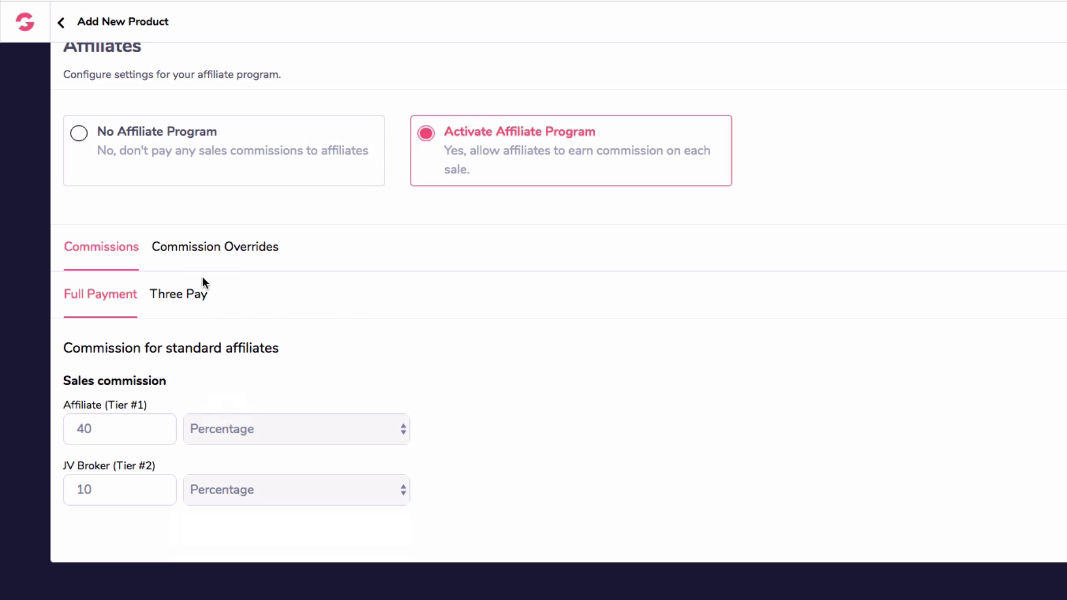
left_click(224, 253)
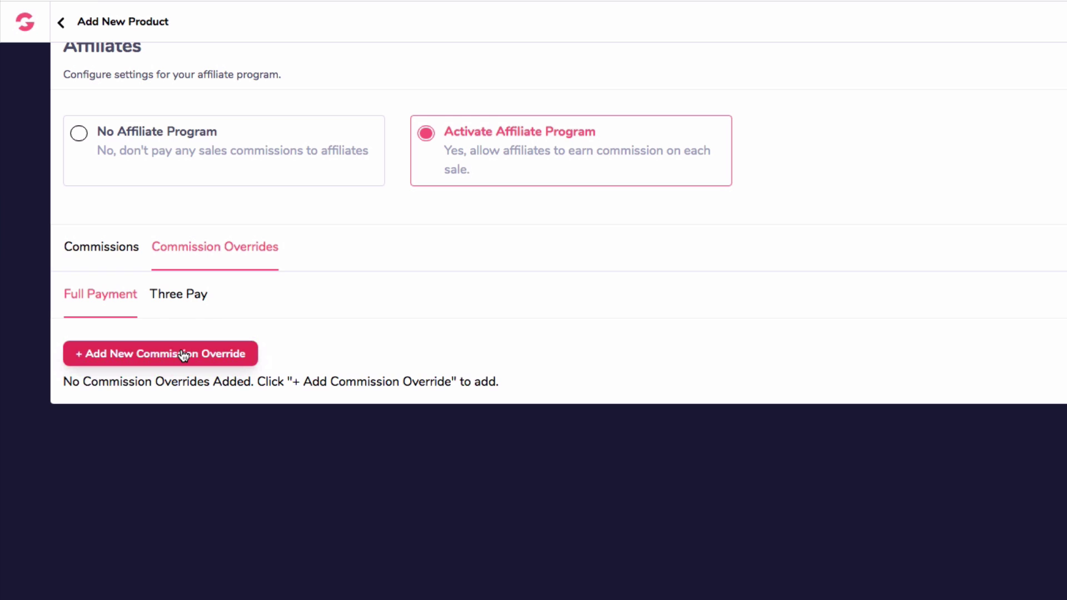
left_click(196, 307)
left_click(110, 306)
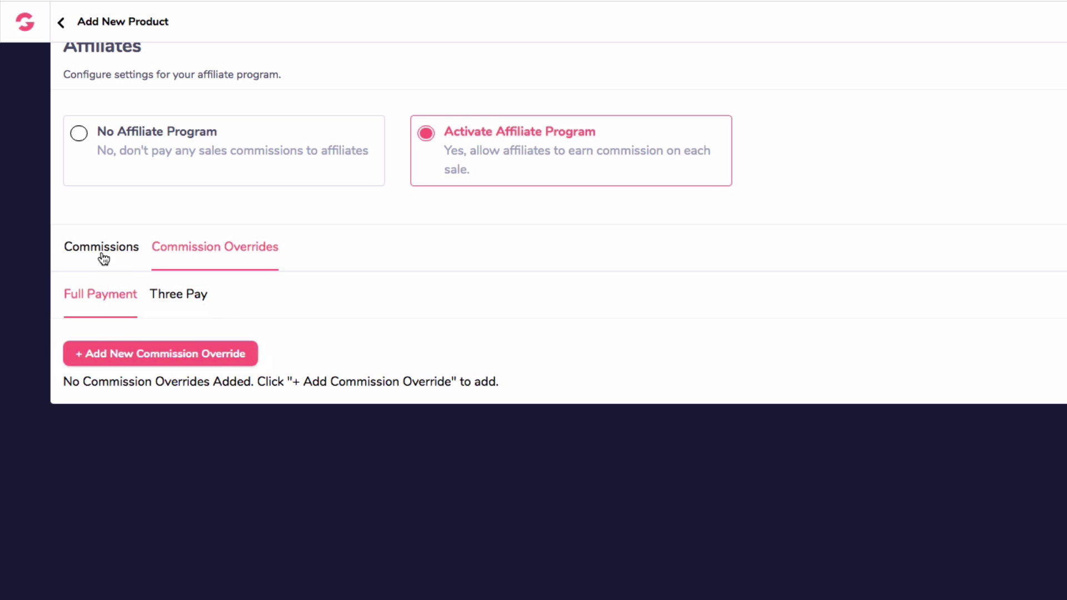
left_click(102, 251)
scroll(259, 333, "up", 3)
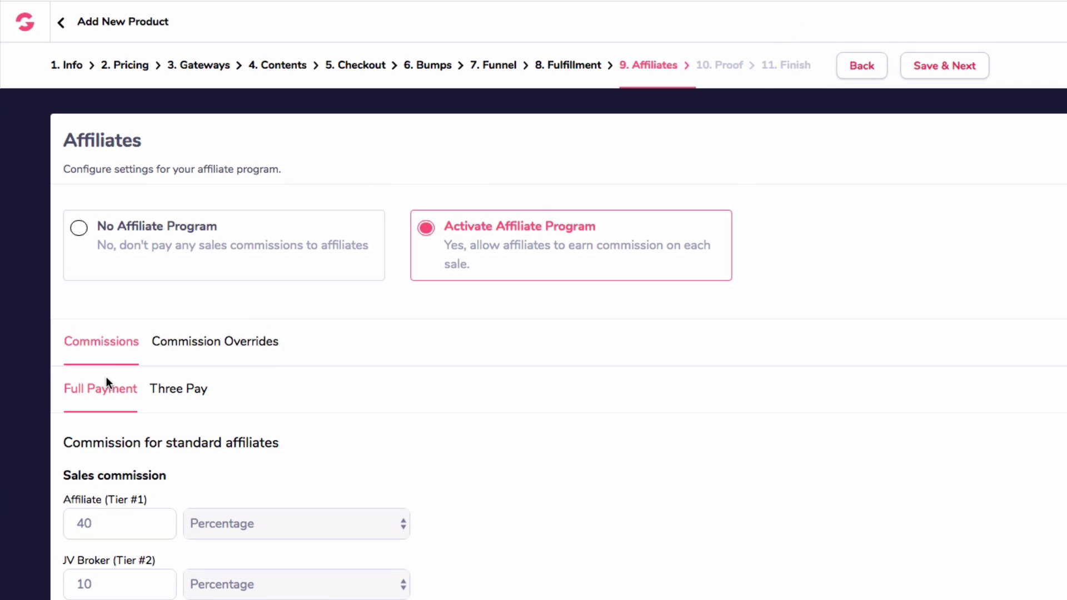
Advance past Affiliates and Proof to Finish, then select the sales-page tracking code.
left_click(935, 66)
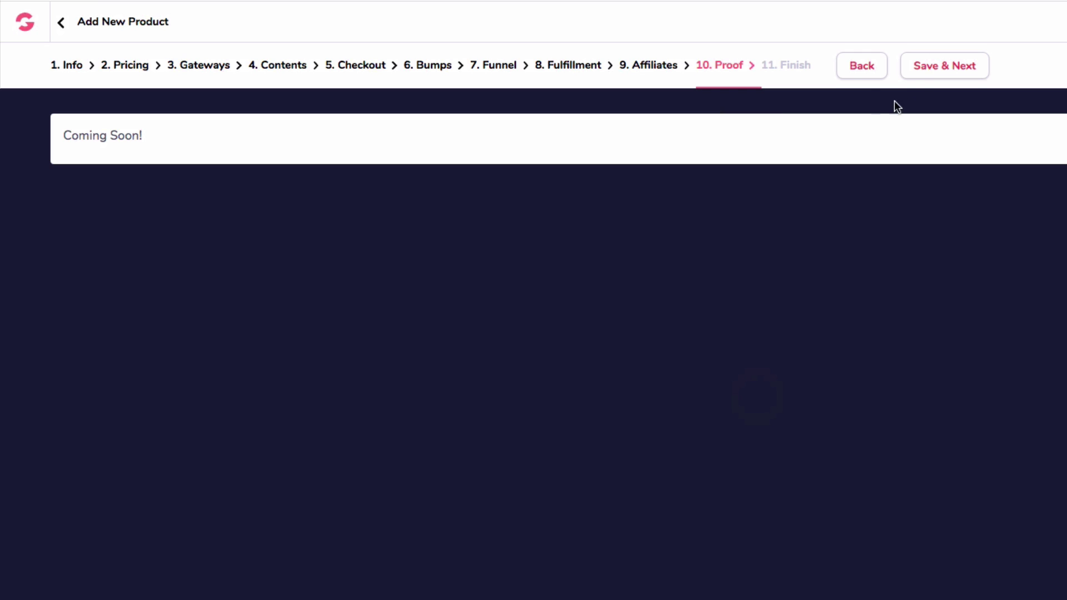
left_click(943, 66)
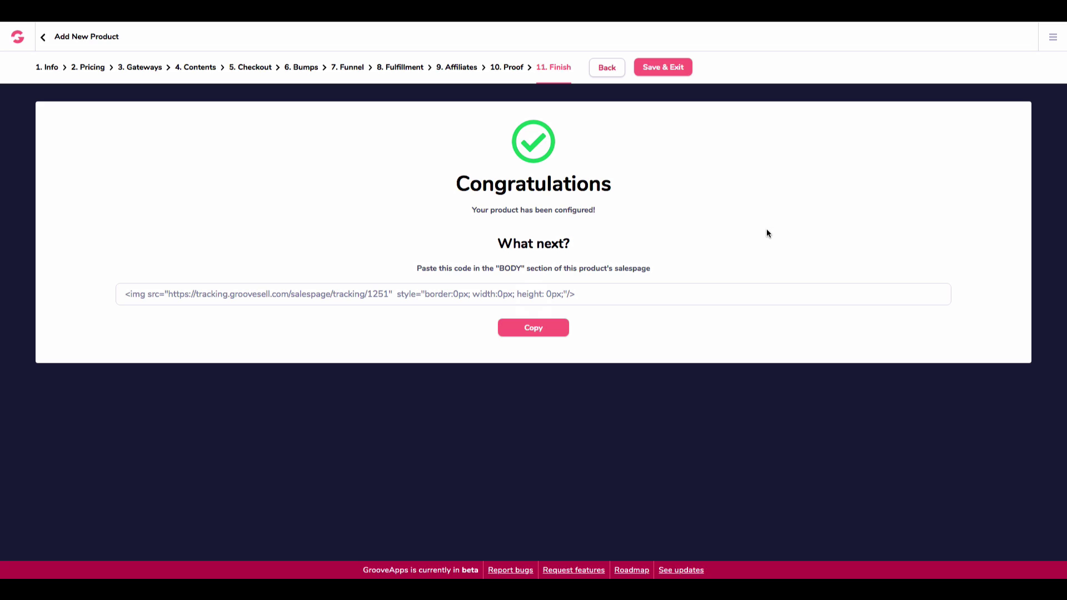
left_click(623, 291)
left_click_drag(125, 294, 668, 302)
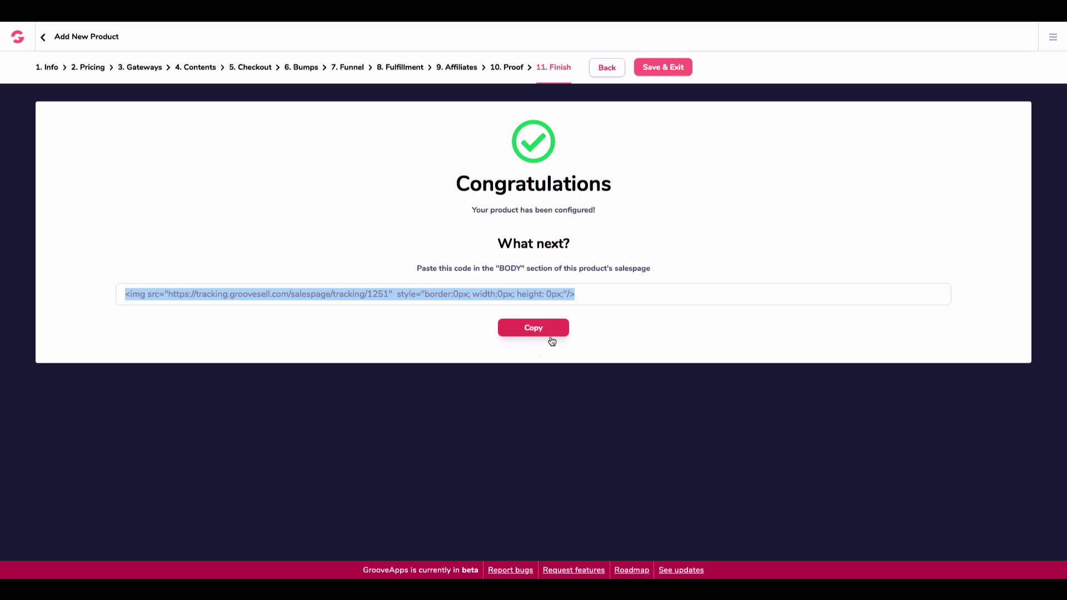
Save & exit the product, then make the Launch Hacking Secrets funnel live via 'Yes, make it live!'.
left_click(651, 70)
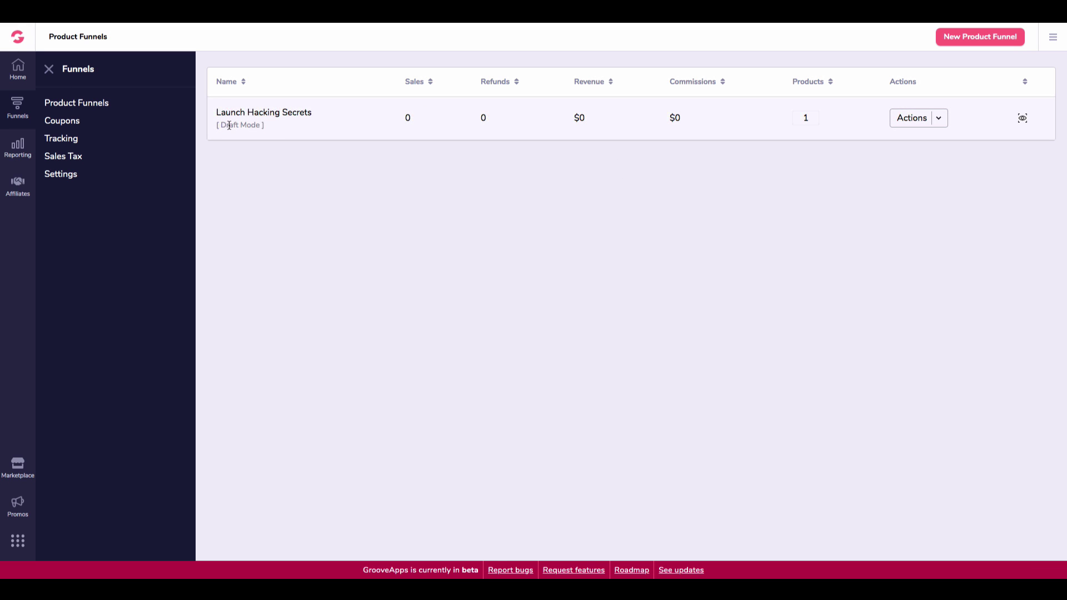
left_click(931, 116)
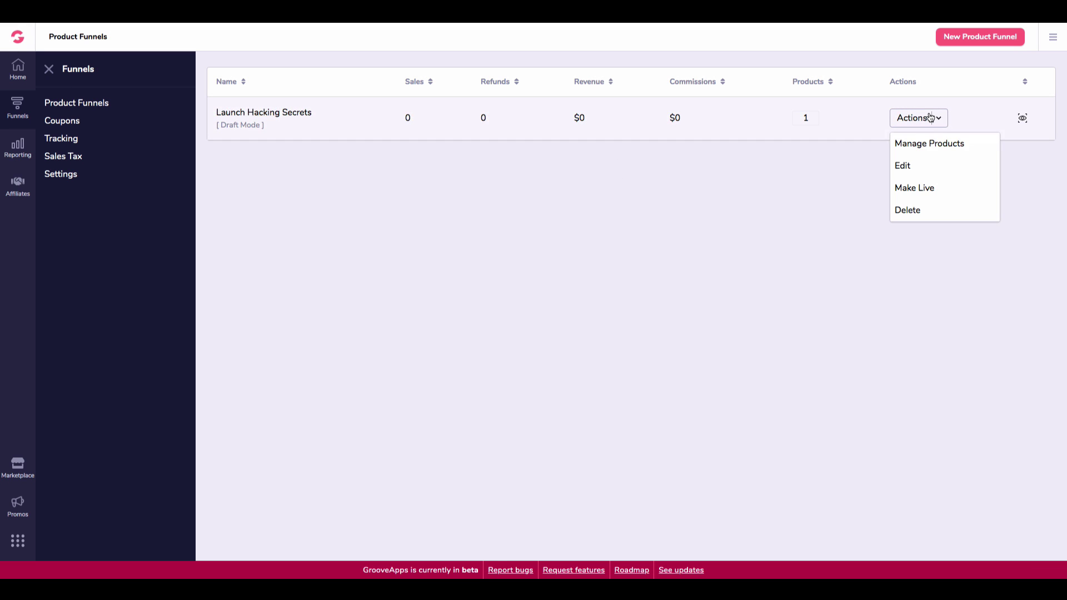
left_click(916, 189)
left_click(517, 380)
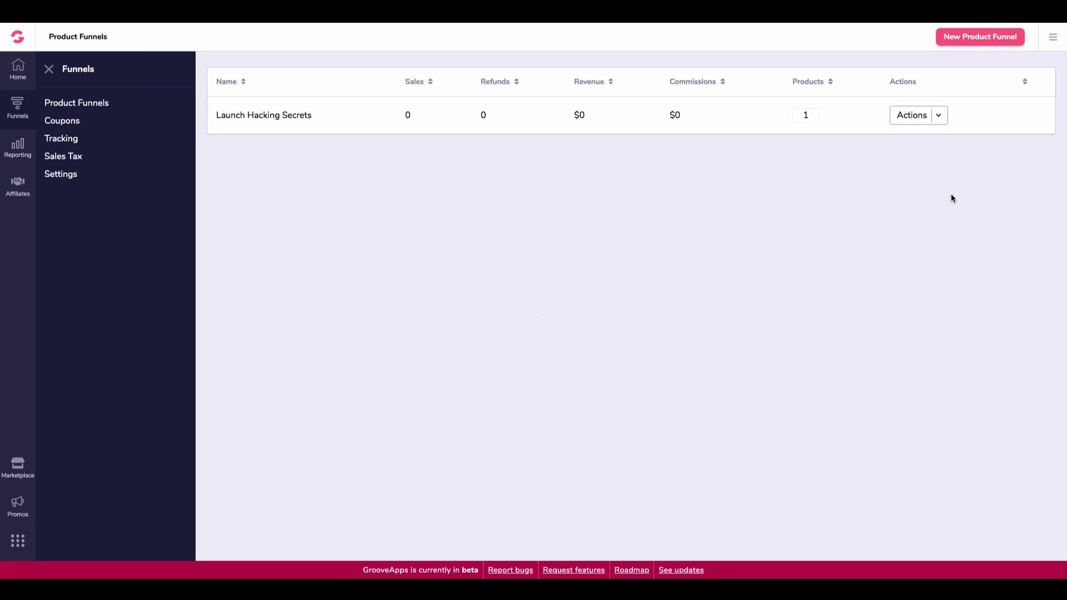
left_click(935, 120)
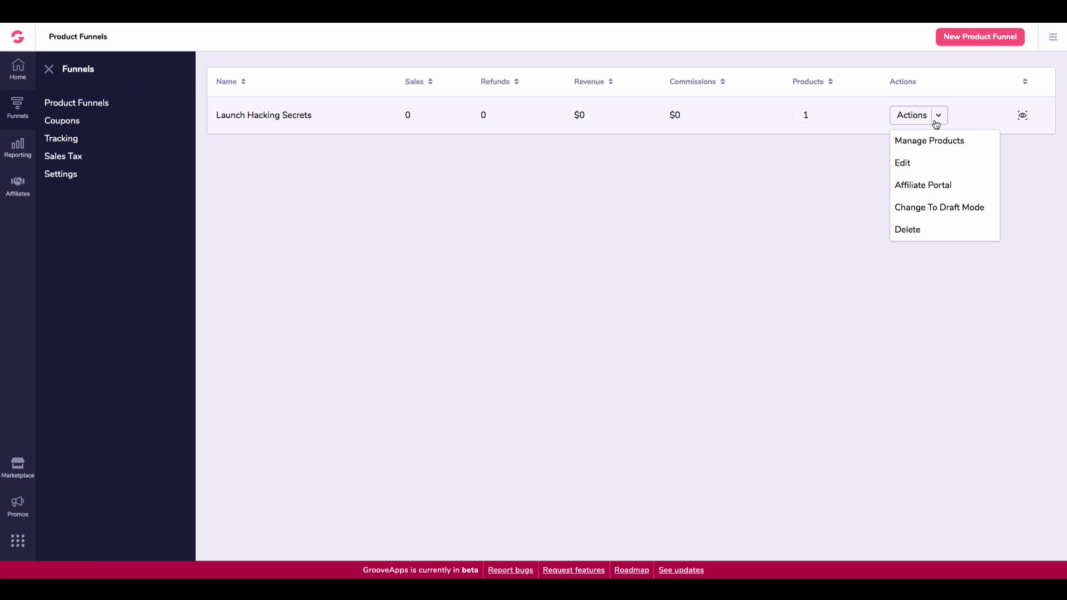
left_click(939, 325)
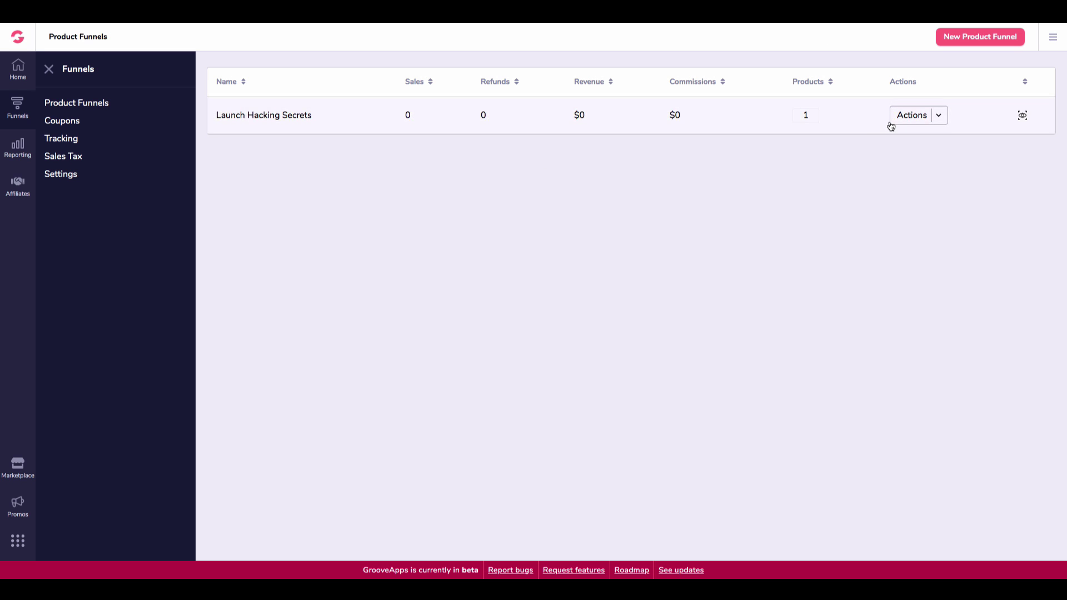
From the funnel's products, set the product's checkout to Multi Price Checkout with multi-step.
left_click(927, 125)
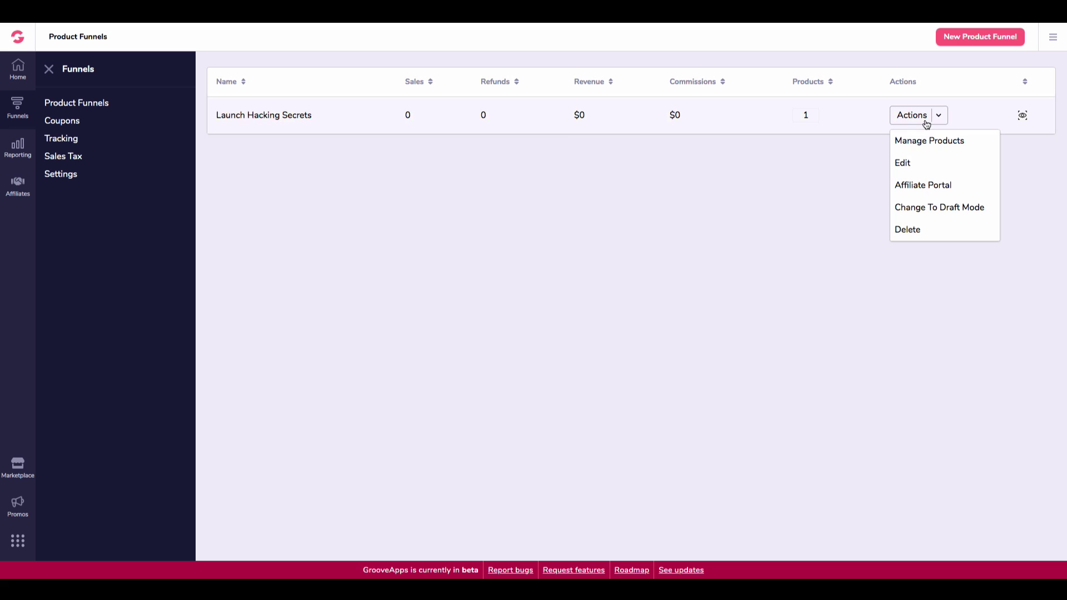
left_click(943, 143)
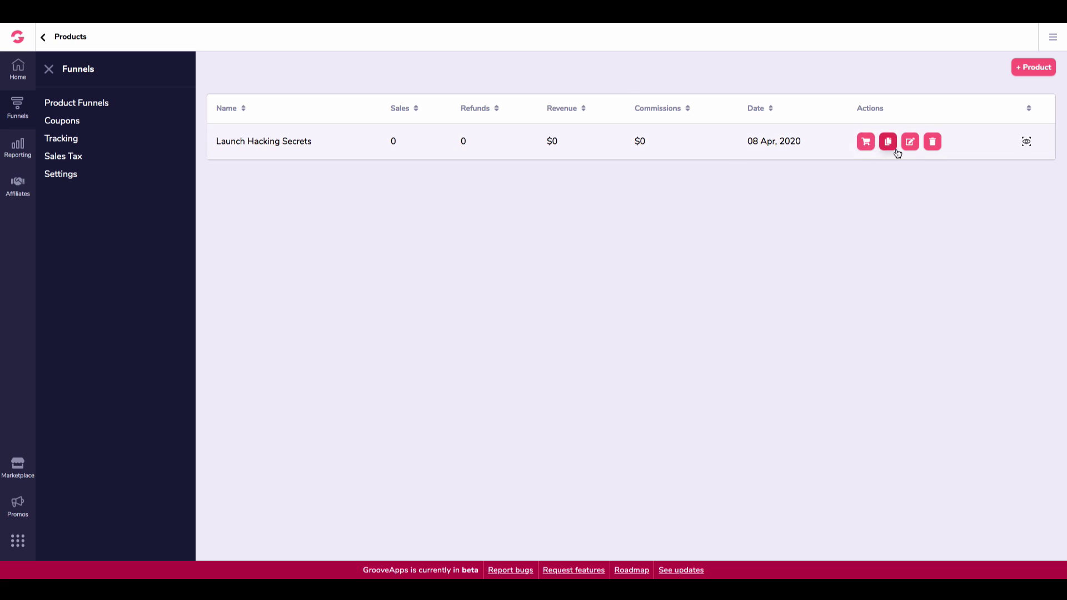
left_click(866, 142)
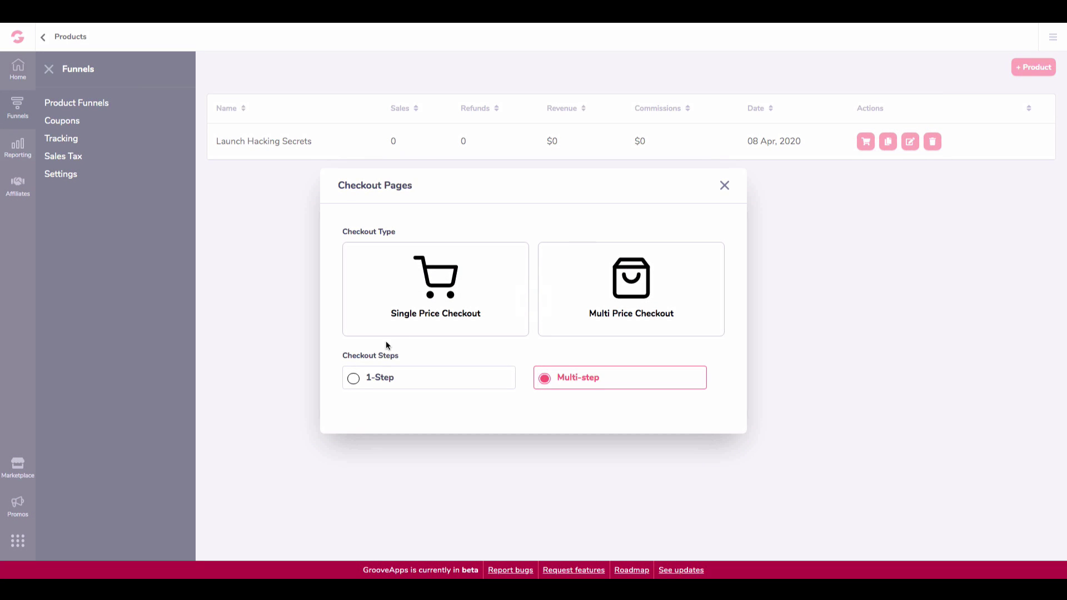
left_click(356, 379)
left_click(492, 298)
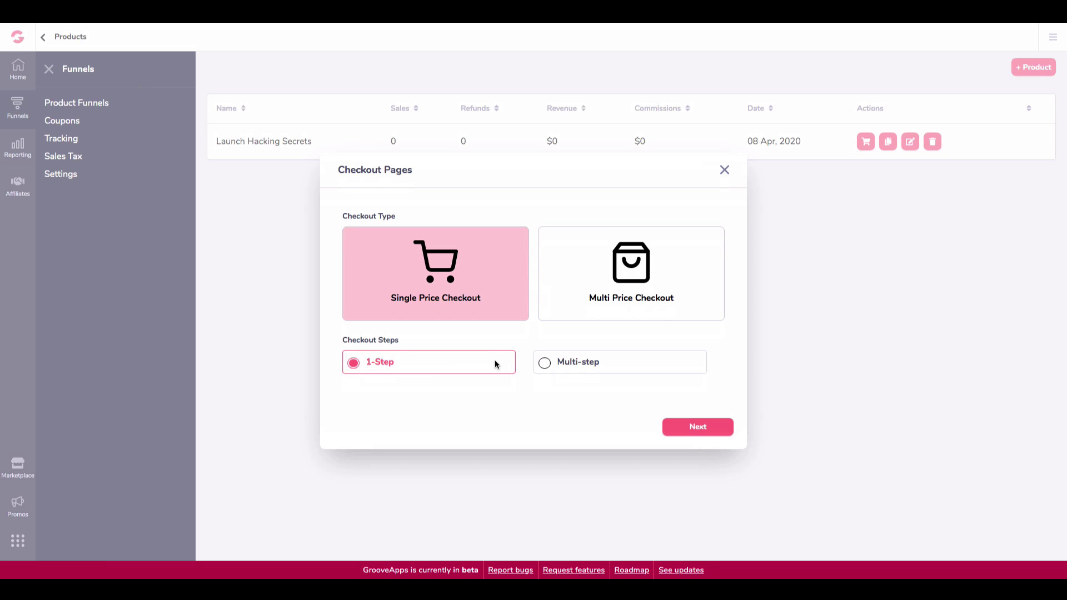
left_click(626, 283)
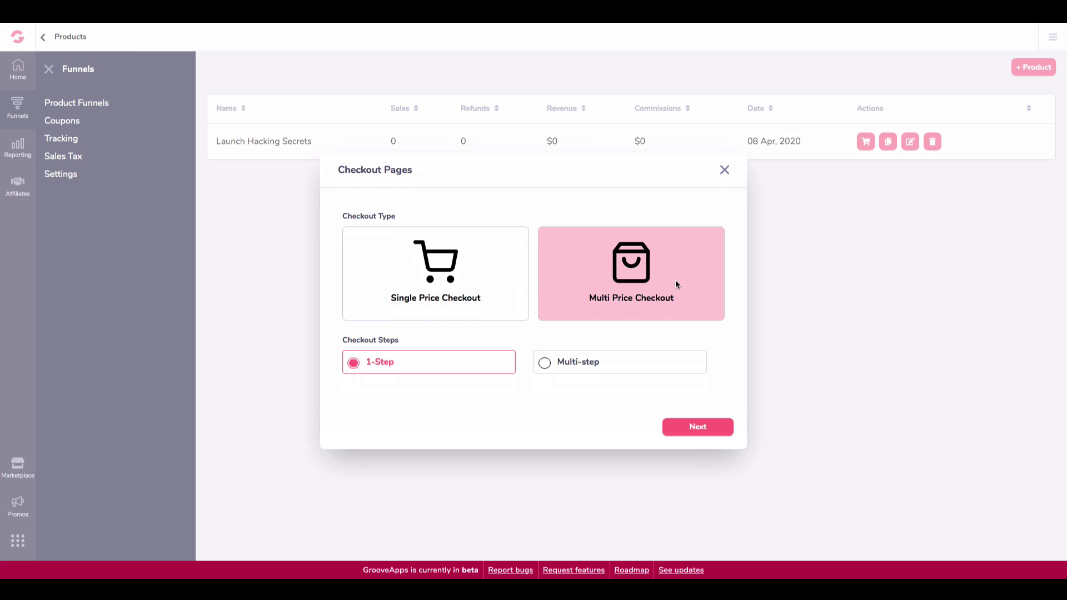
left_click(544, 364)
left_click(354, 364)
left_click(543, 362)
Keep both Full Payment and Three Pay plans, generate the hosted checkout link and select it.
left_click(699, 437)
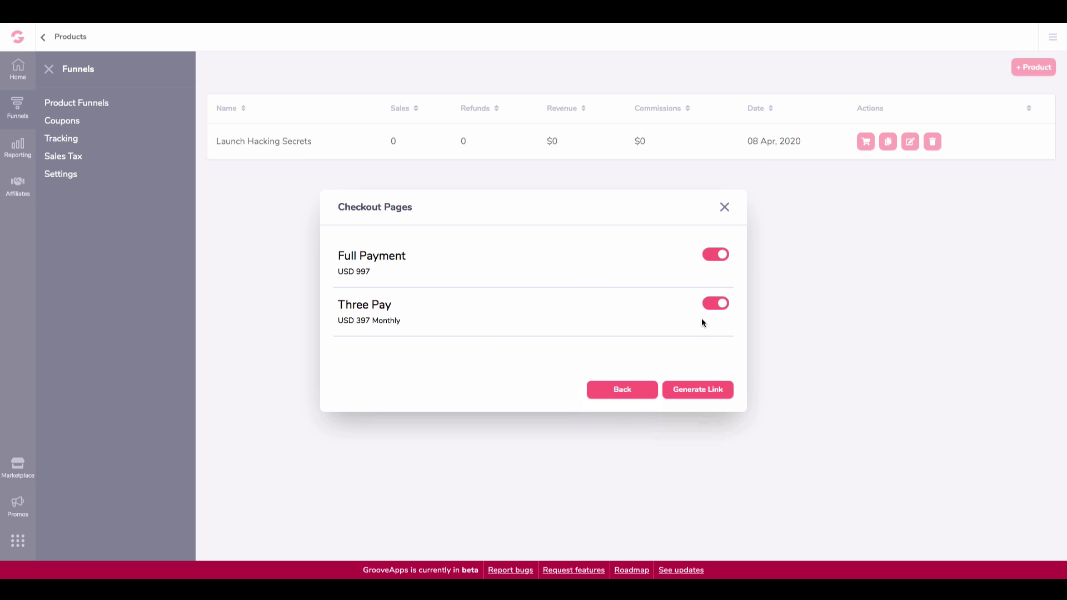
left_click(698, 392)
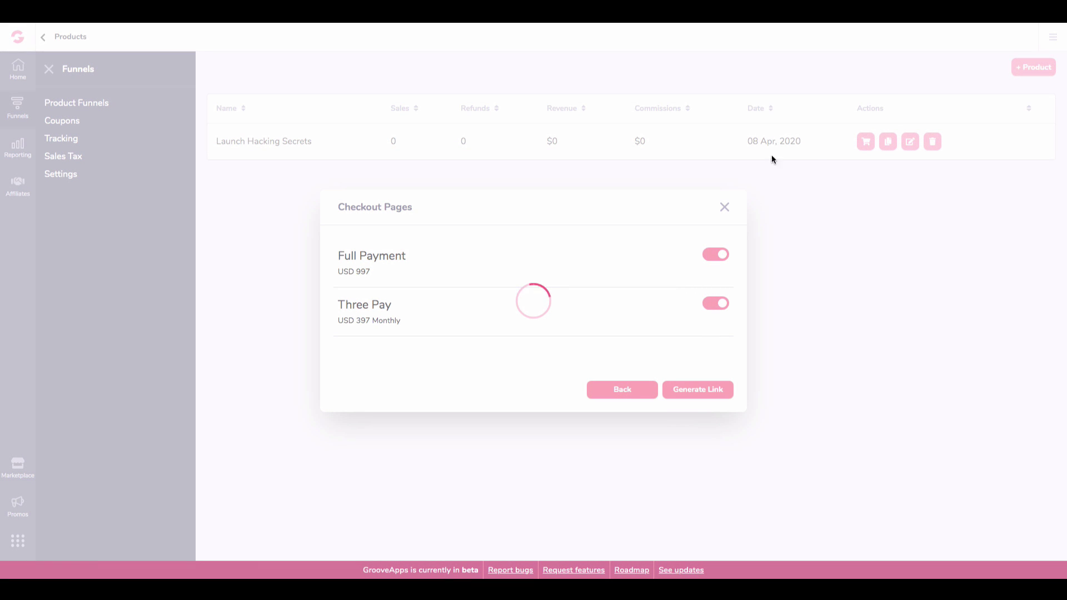
triple_click(519, 332)
right_click(656, 337)
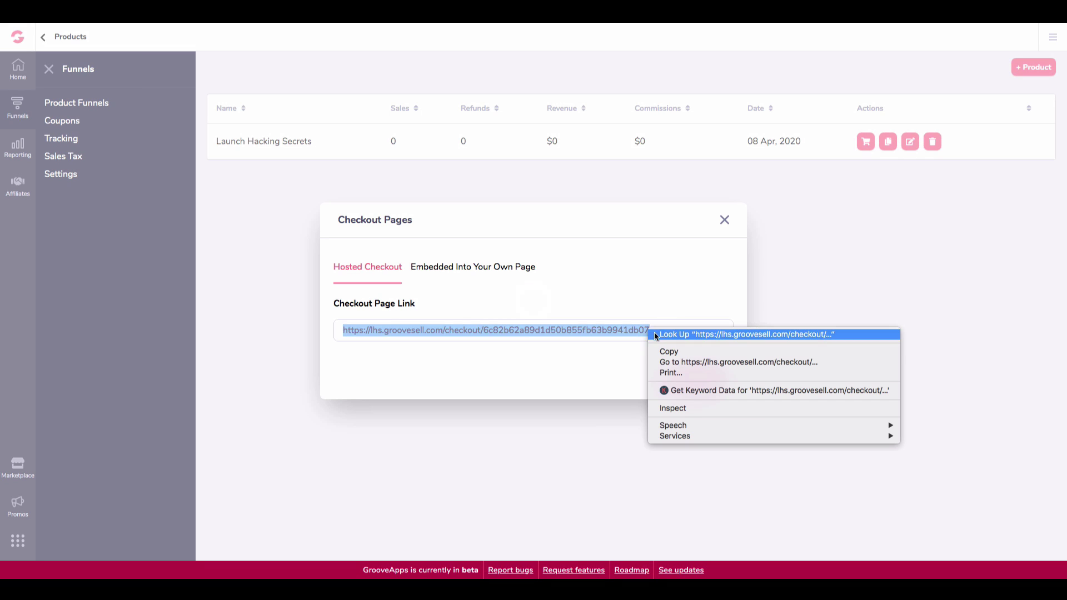
Copy the checkout link and load it in the browser's address bar.
left_click(669, 351)
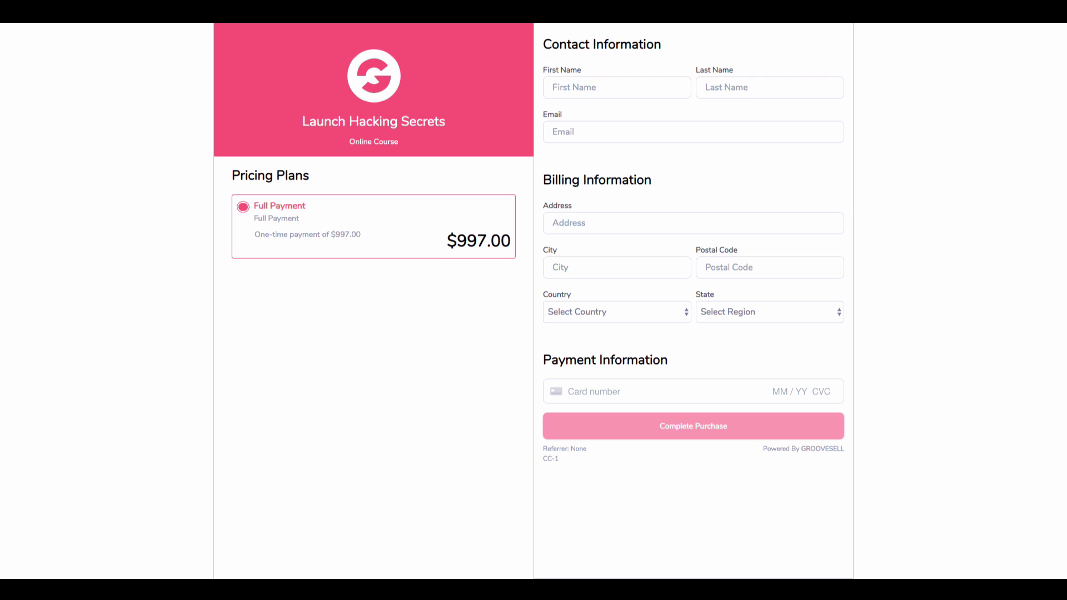
key("super+l")
key("super+v")
key("Return")
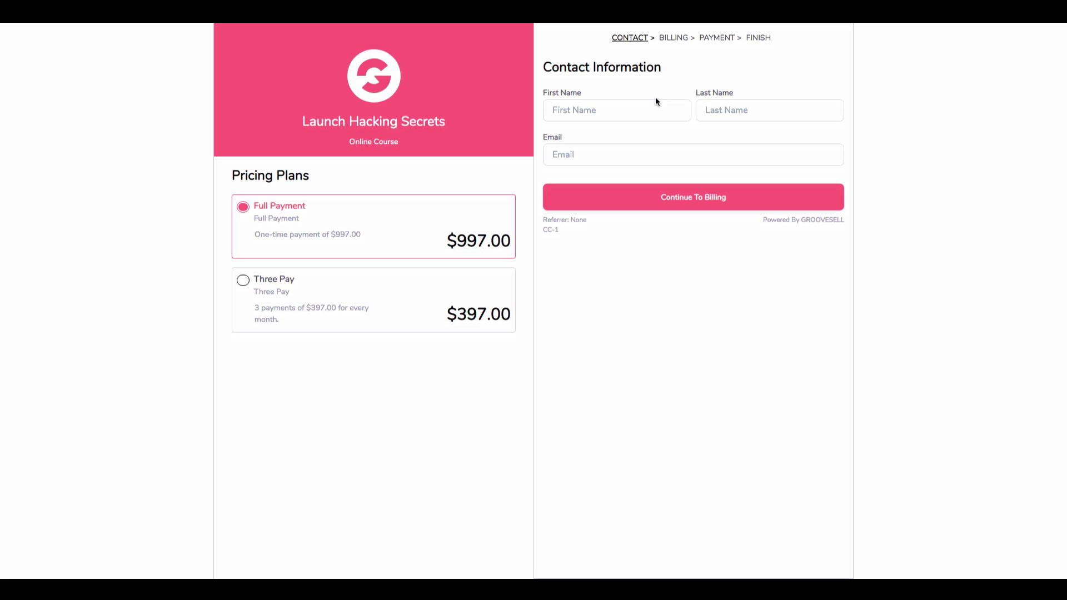
Switch the checkout plan to Three Pay and back to Full Payment.
left_click(243, 281)
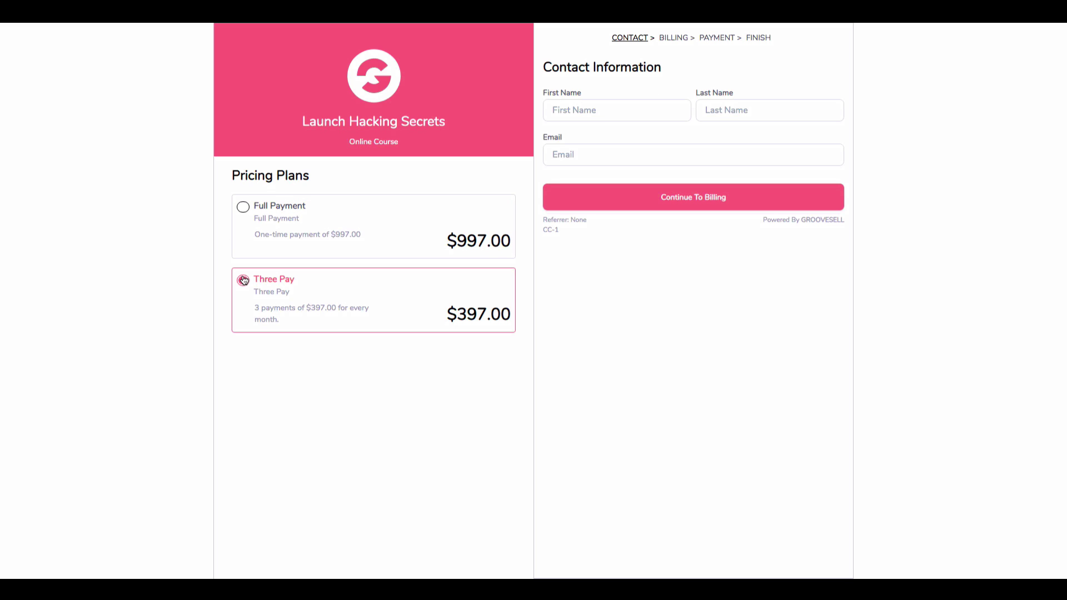
left_click(244, 207)
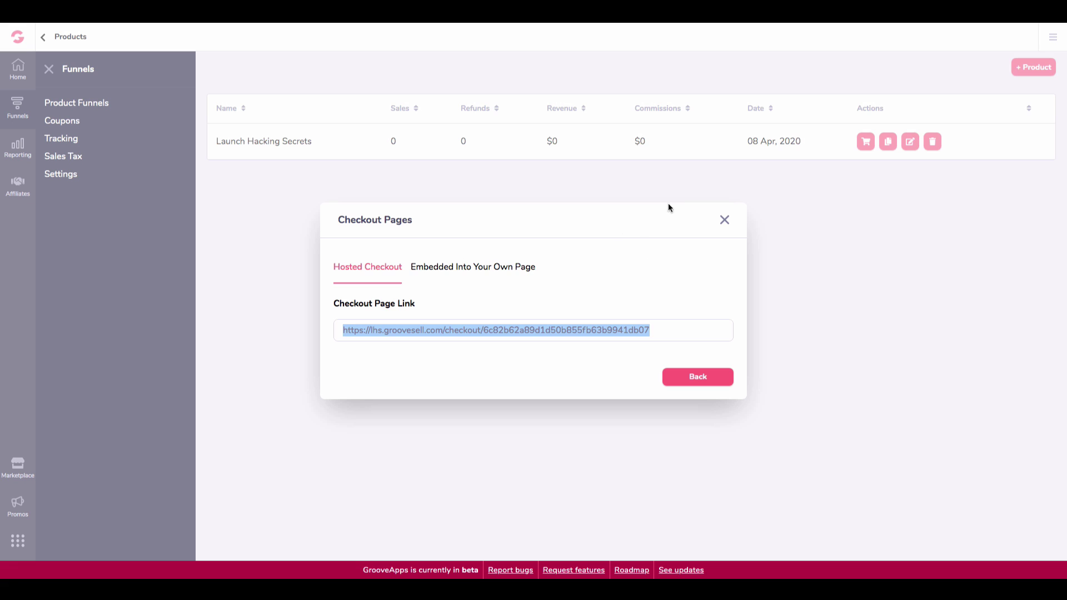
left_click(826, 194)
Generate a new one-step Multi Price Checkout link for the product.
left_click(723, 221)
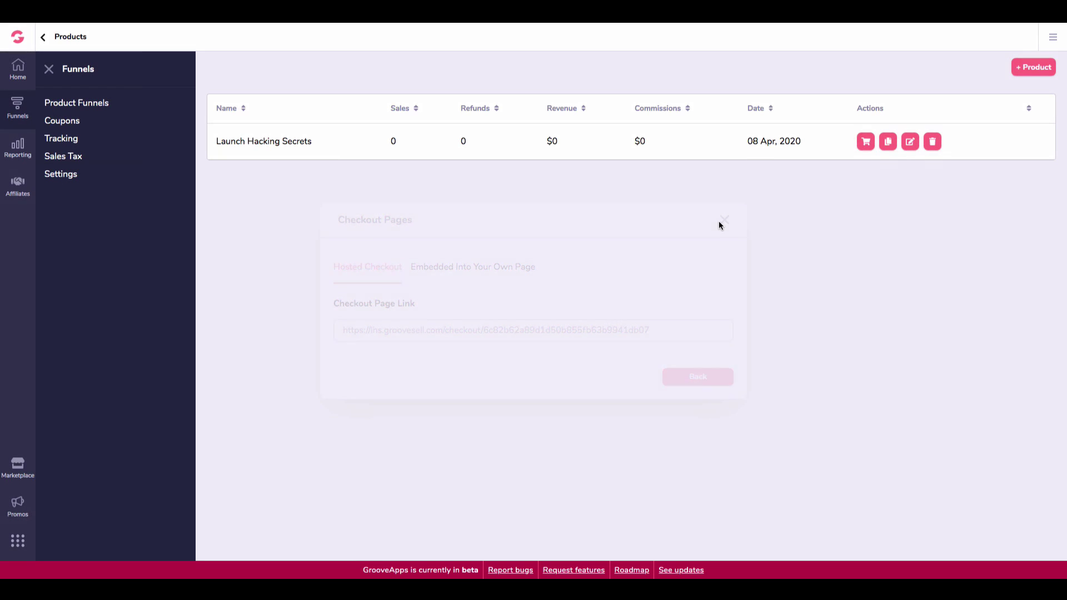
left_click(866, 144)
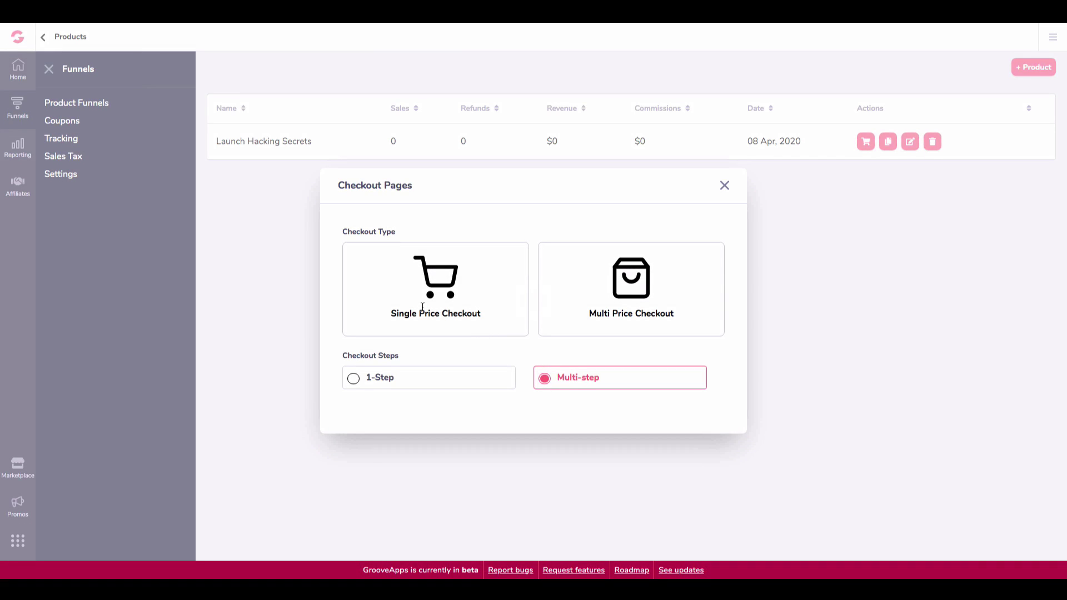
left_click(422, 307)
left_click(649, 294)
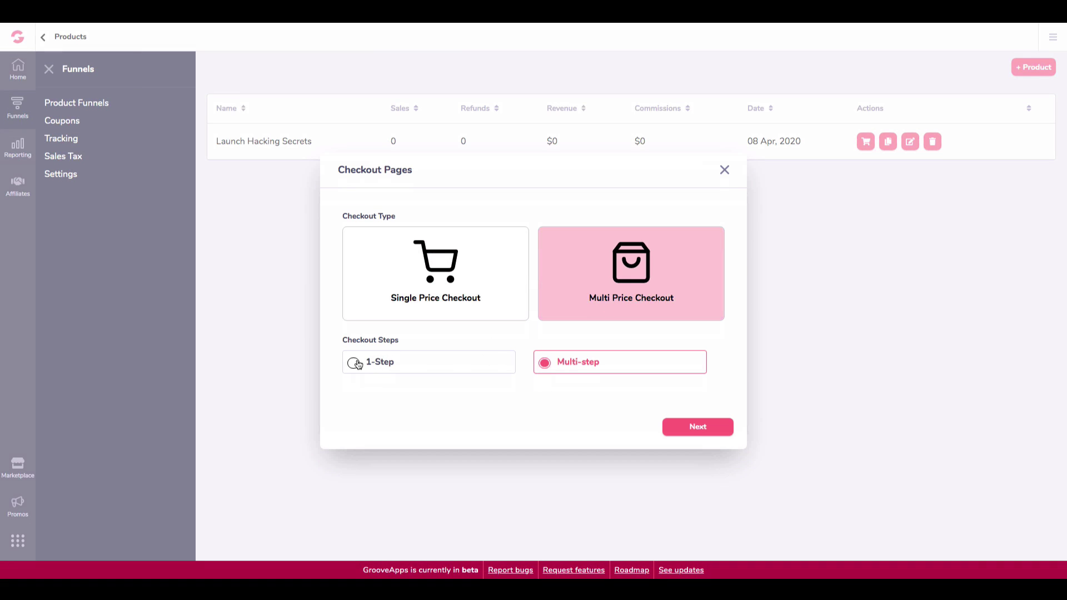
left_click(353, 363)
left_click(709, 428)
left_click(698, 392)
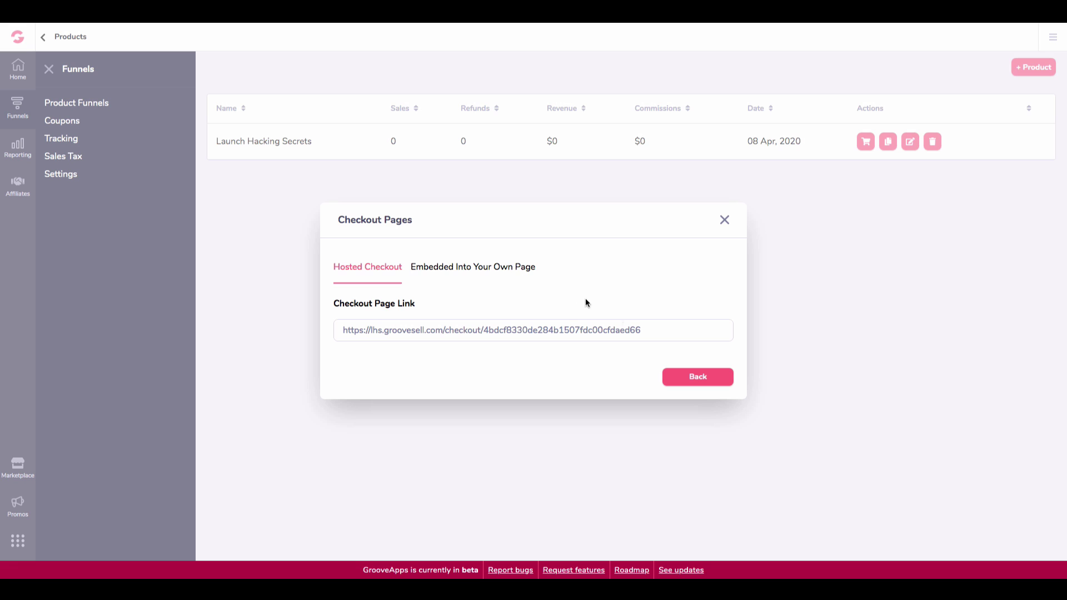
Copy the new checkout URL and check its Three Pay and Full Payment plans.
left_click_drag(583, 330, 367, 329)
left_click(367, 329)
left_click_drag(637, 329, 291, 334)
right_click(373, 330)
left_click(670, 334)
left_click_drag(650, 329, 344, 330)
right_click(354, 330)
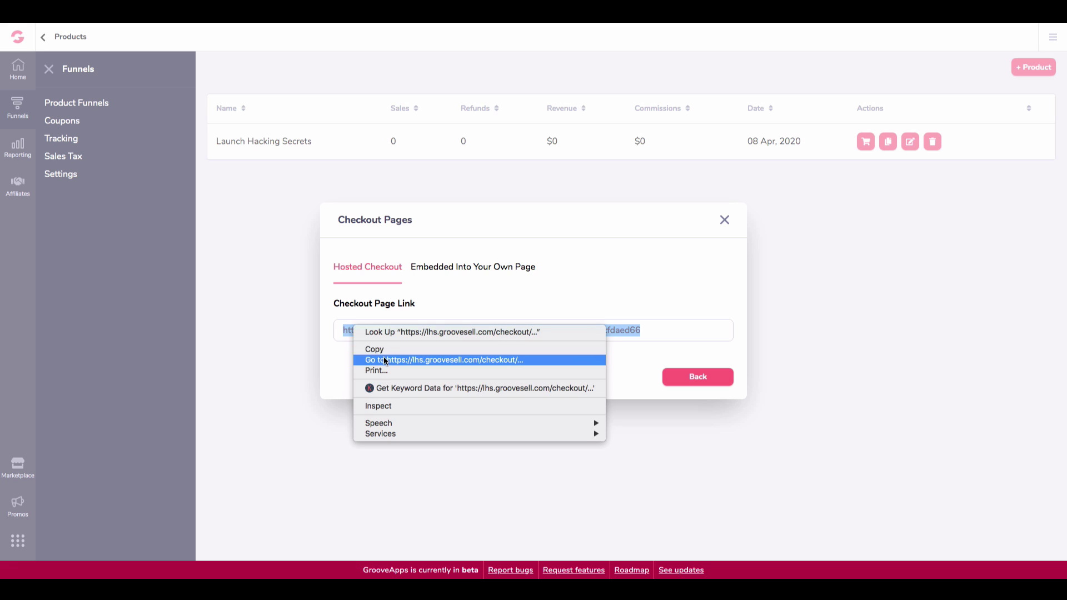
left_click(369, 347)
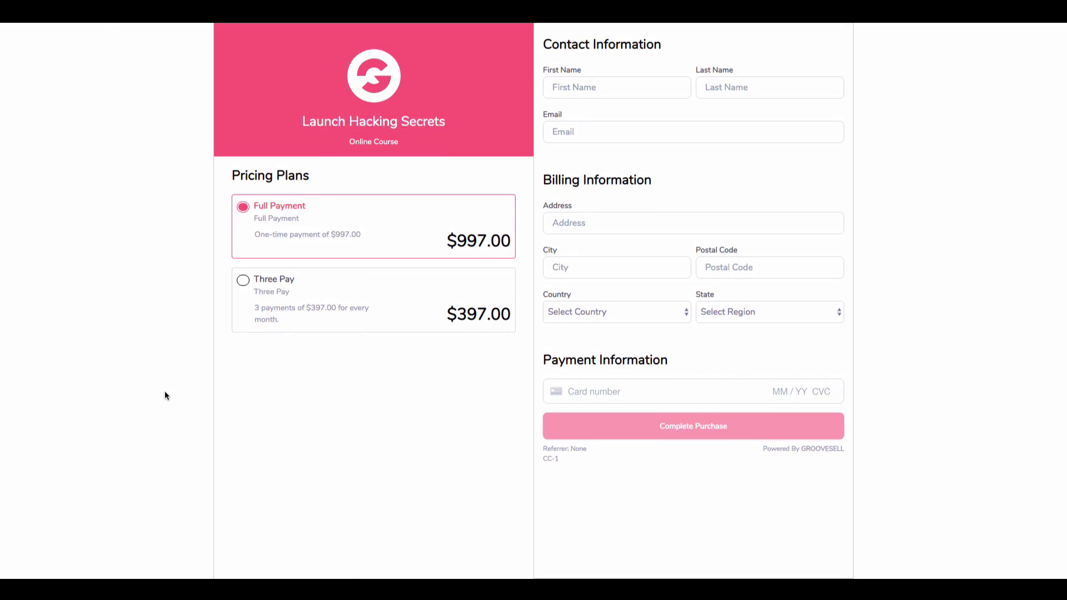
left_click(243, 280)
left_click(243, 208)
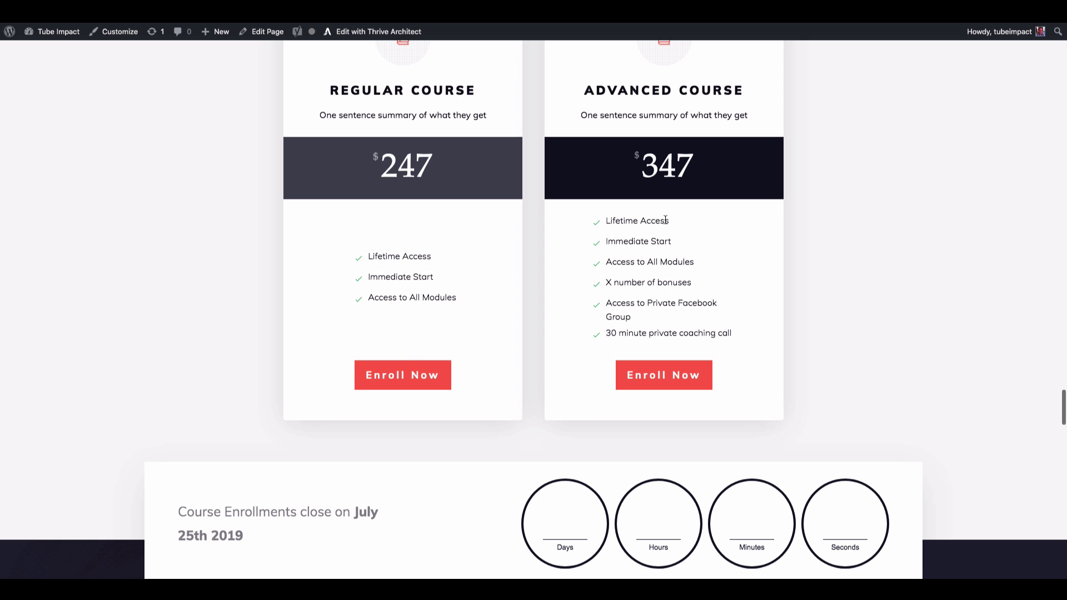
Paste the checkout URL as the first Enroll Now button's target and save the page.
scroll(667, 218, "up", 5)
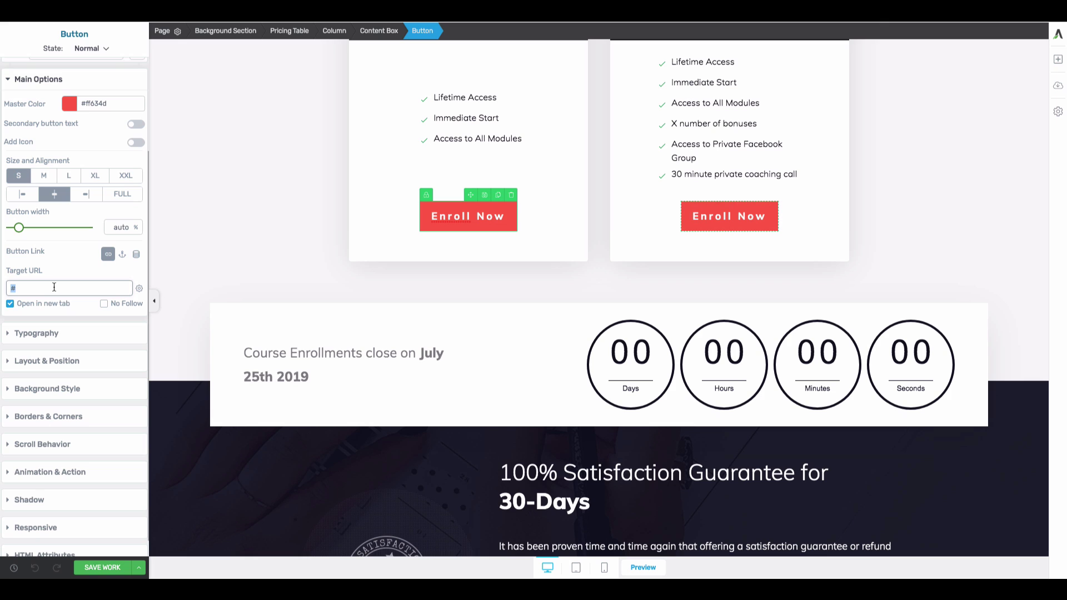
key("ctrl+v")
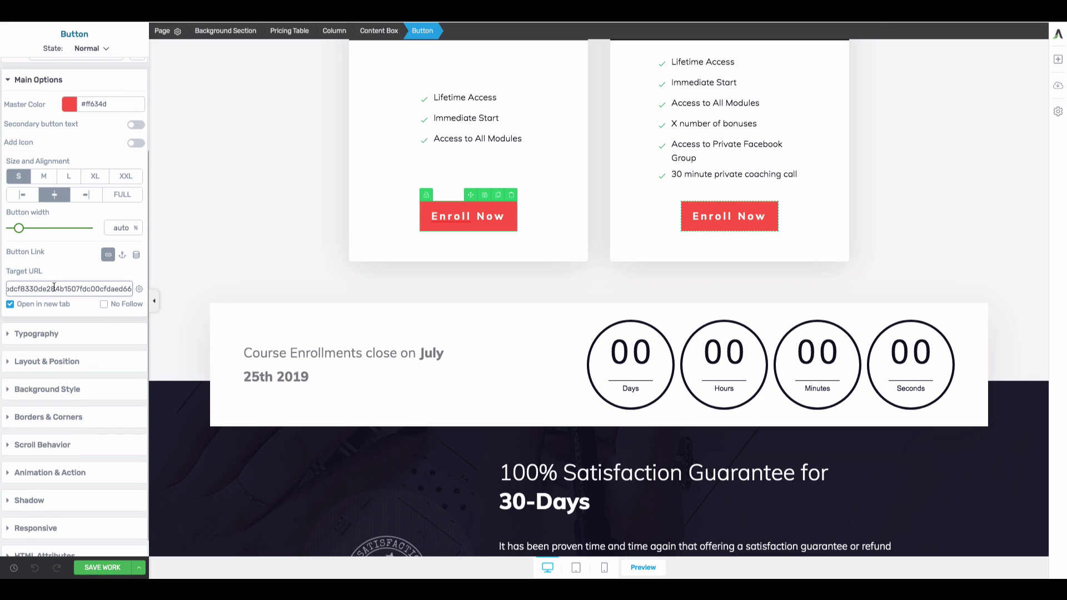
left_click(104, 576)
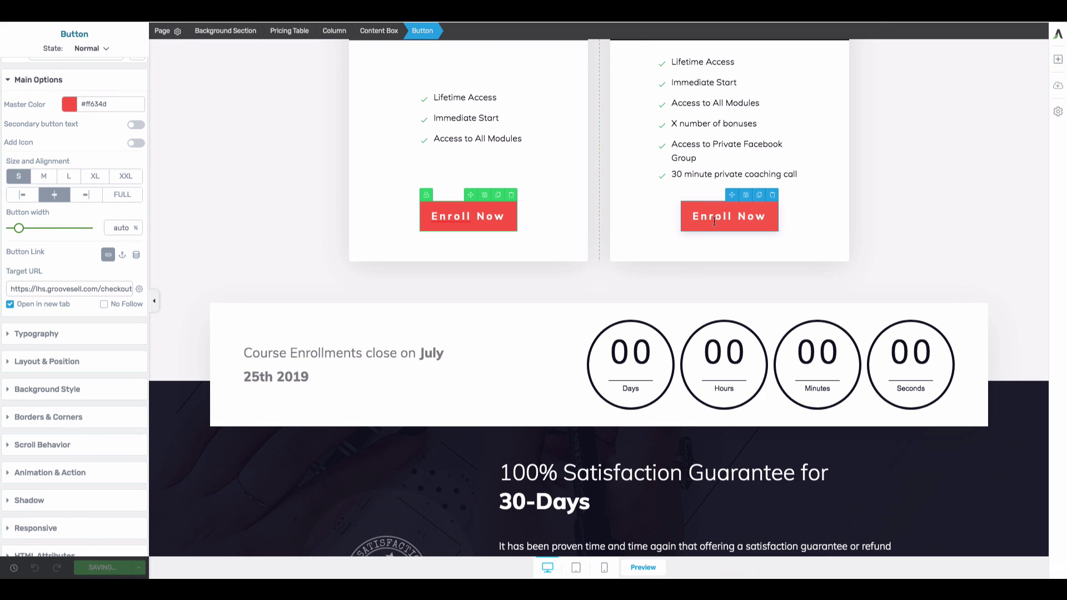
Replace the right Enroll Now button's Target URL with the checkout link and save.
left_click(703, 206)
left_click(704, 205)
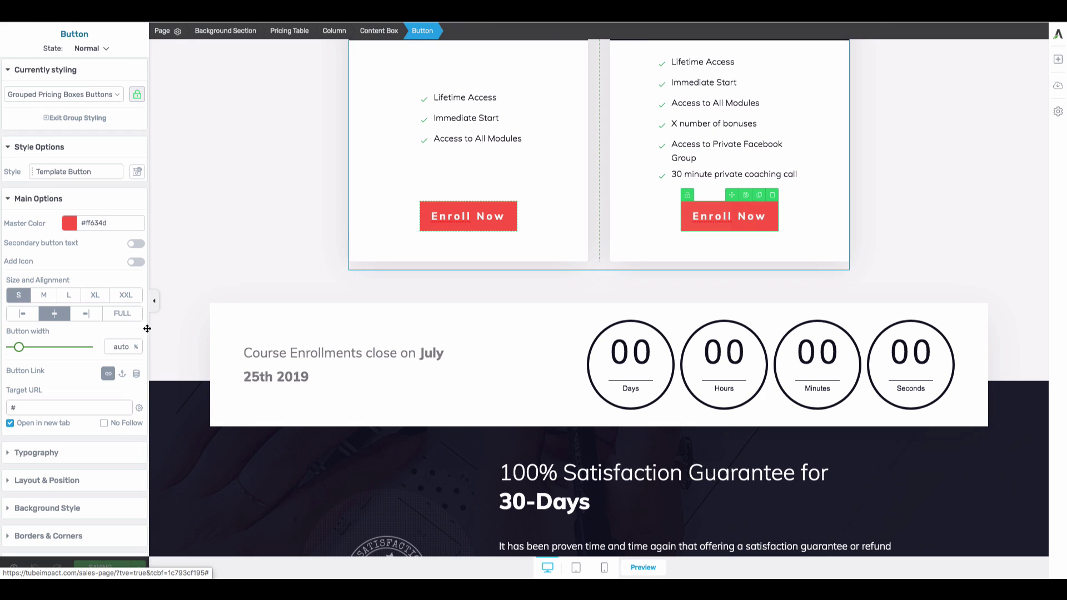
scroll(46, 447, "down", 1)
scroll(45, 447, "down", 1)
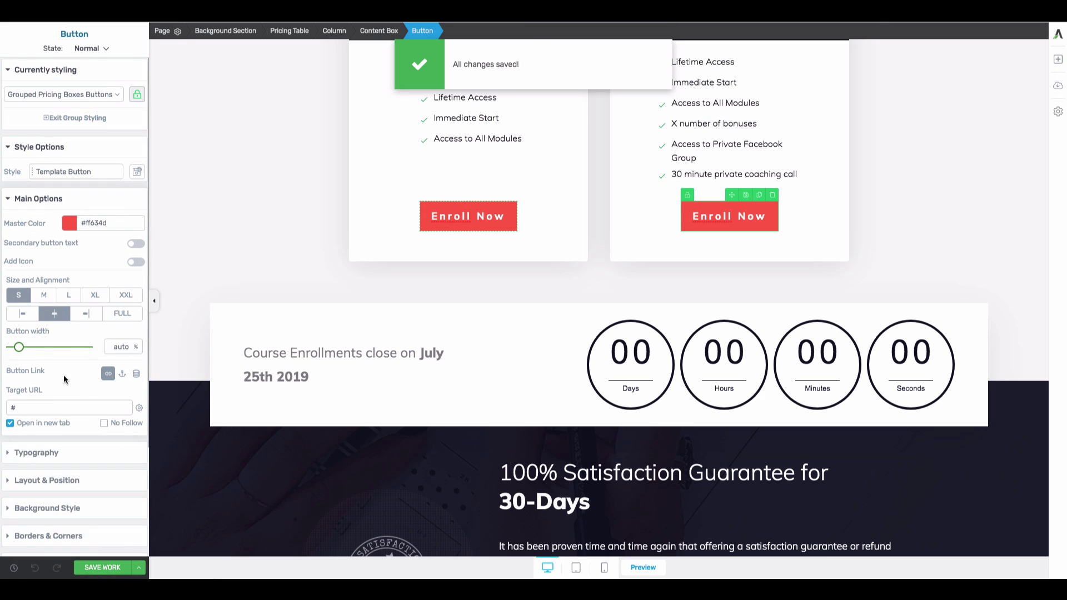
left_click(37, 404)
key("ctrl+v")
left_click(93, 567)
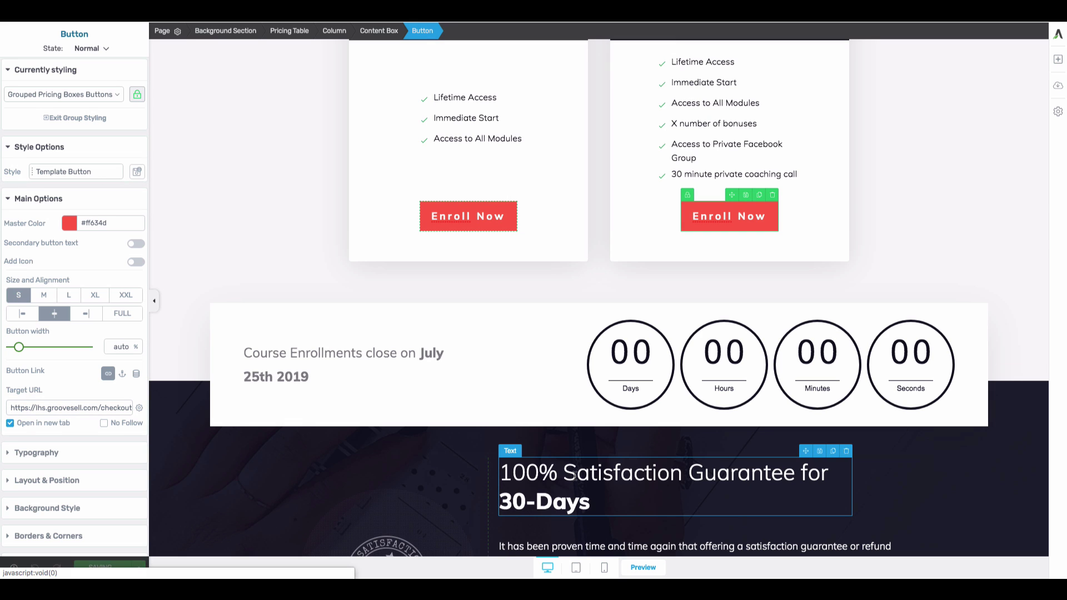
scroll(783, 359, "down", 15)
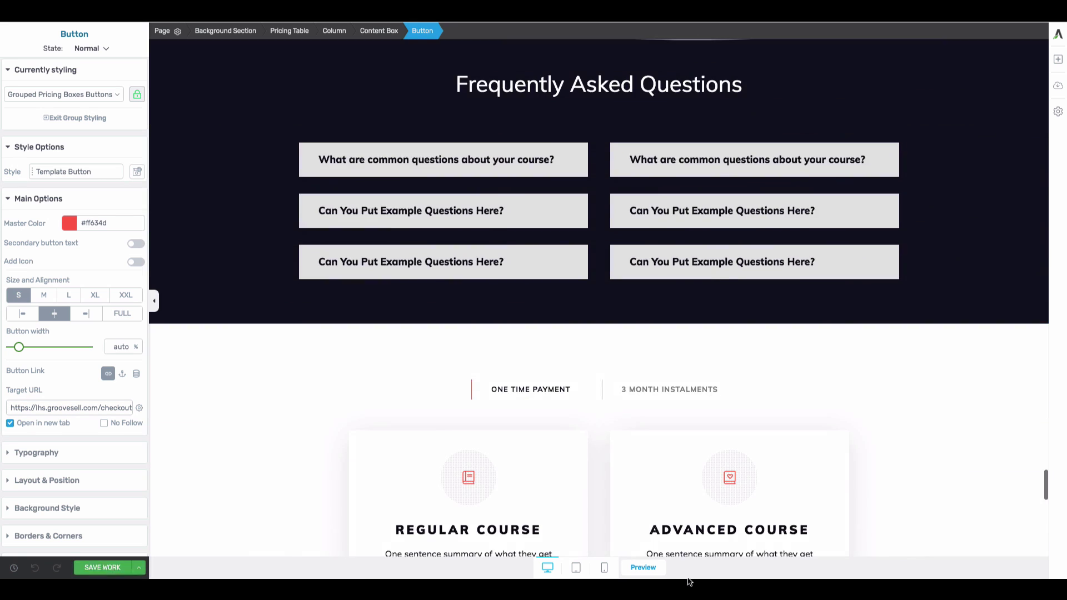
Preview the live sales page and follow the left Enroll Now button to the checkout.
left_click(643, 567)
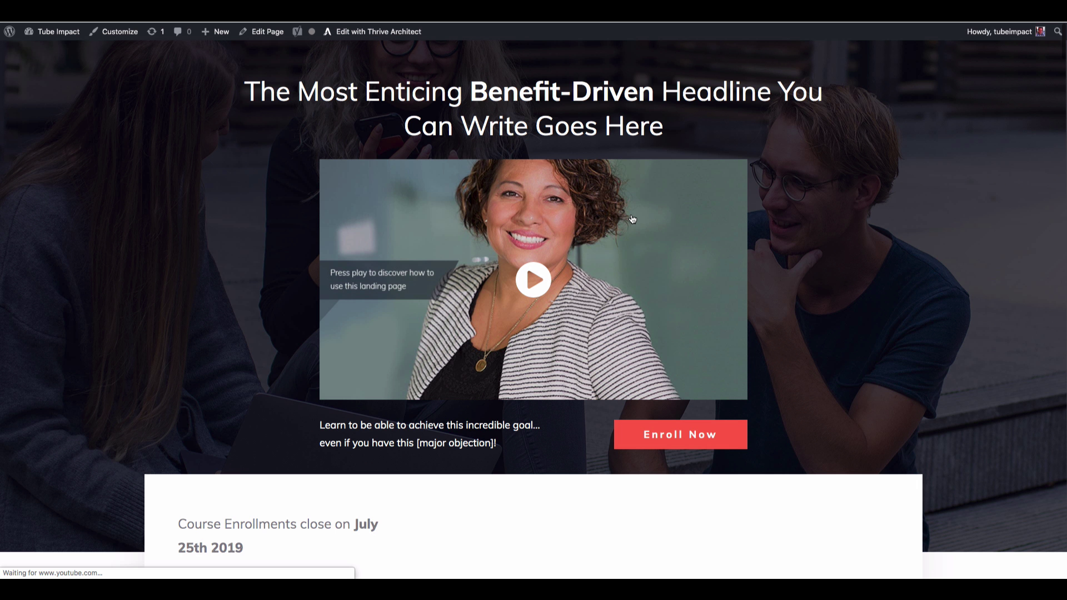
scroll(751, 289, "down", 3)
scroll(752, 290, "down", 20)
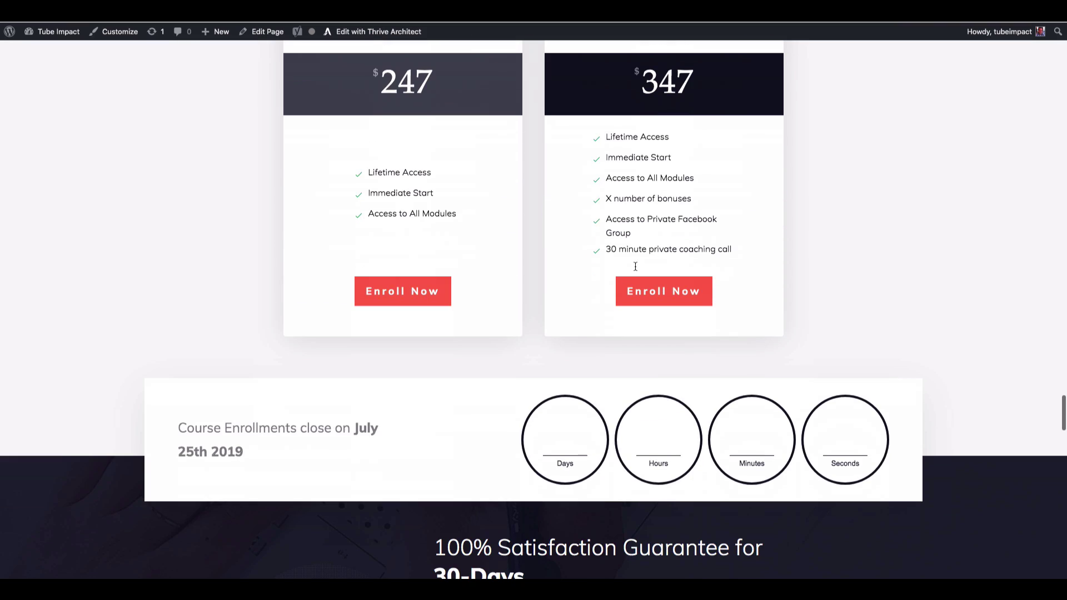
left_click(399, 292)
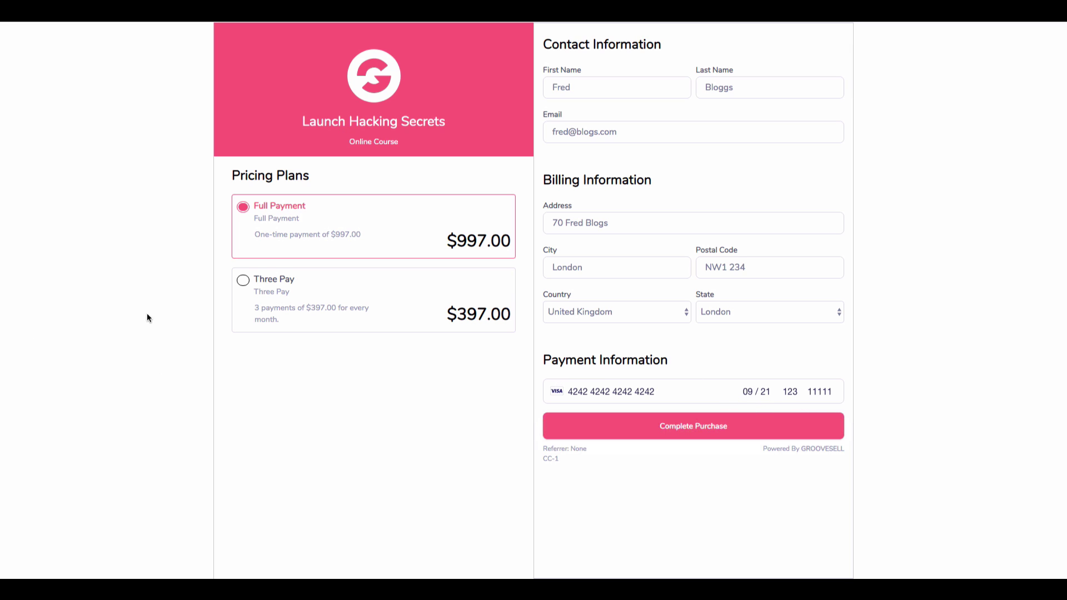
Toggle the plan to Three Pay and back to Full Payment at $997.00.
left_click(248, 284)
left_click(243, 207)
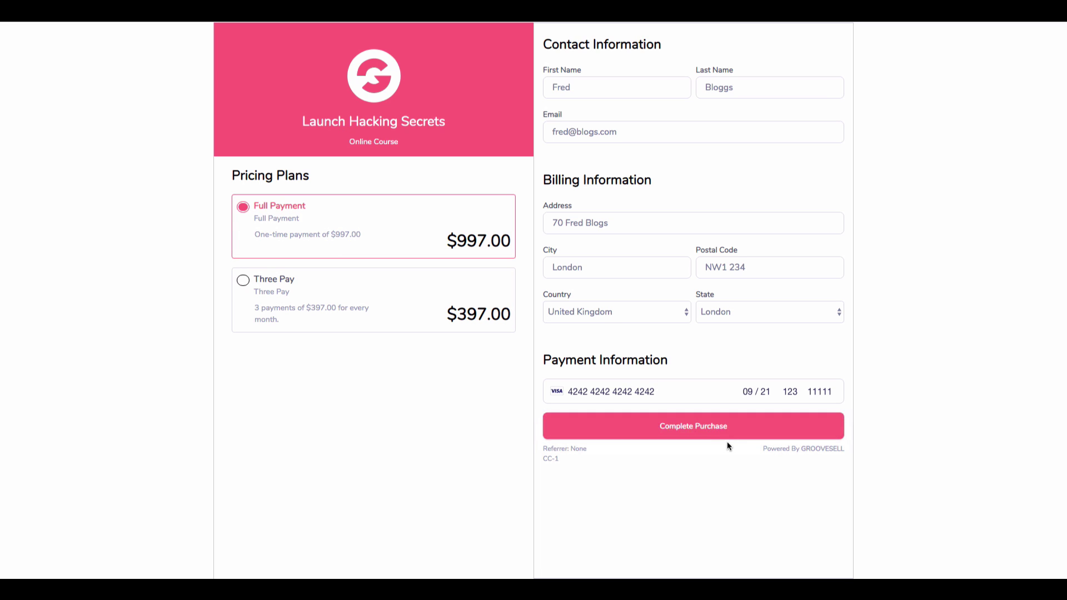